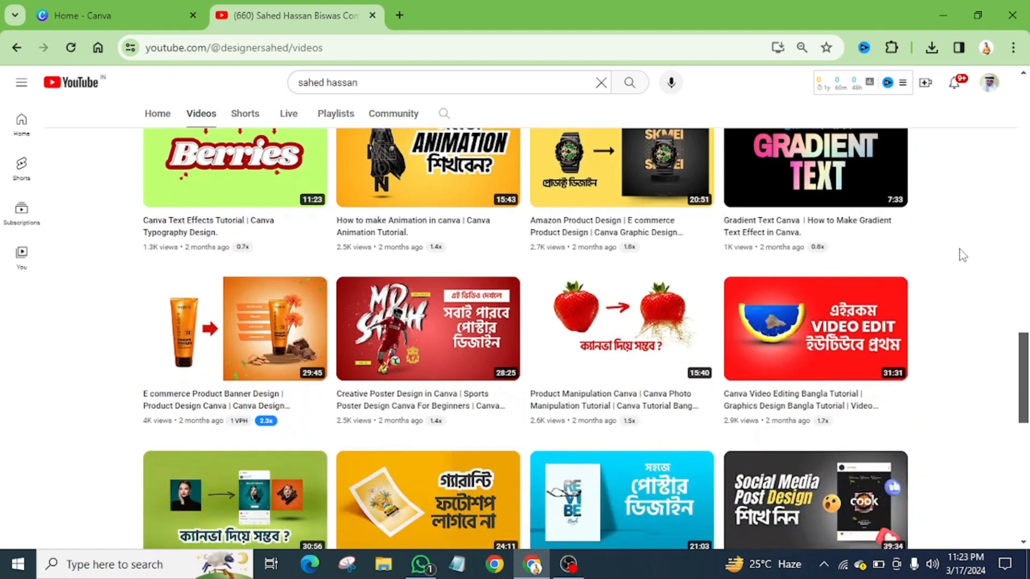
Look through the channel's list of Canva tutorial videos and their thumbnails on YouTube
{"action": "scroll", "coordinate": [963, 256], "scroll_direction": "down", "scroll_amount": 3}
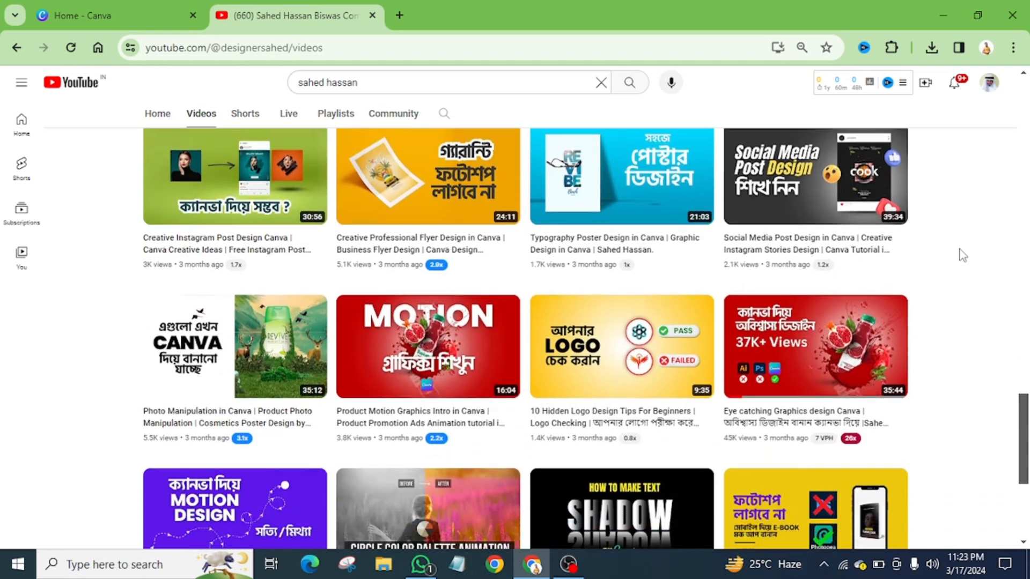
{"action": "scroll", "coordinate": [963, 255], "scroll_direction": "up", "scroll_amount": 1}
{"action": "scroll", "coordinate": [962, 255], "scroll_direction": "down", "scroll_amount": 2}
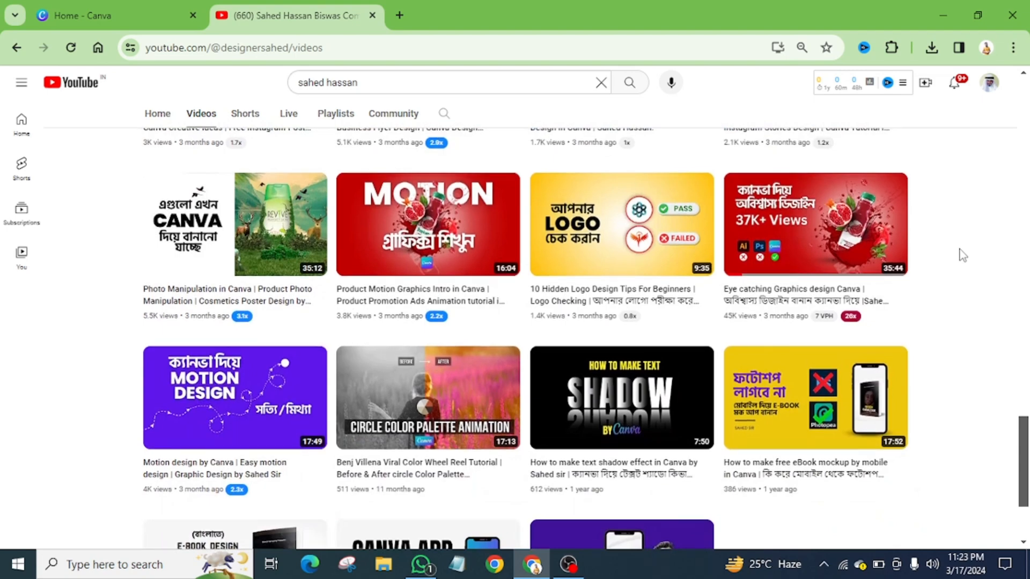
{"action": "scroll", "coordinate": [962, 255], "scroll_direction": "up", "scroll_amount": 8}
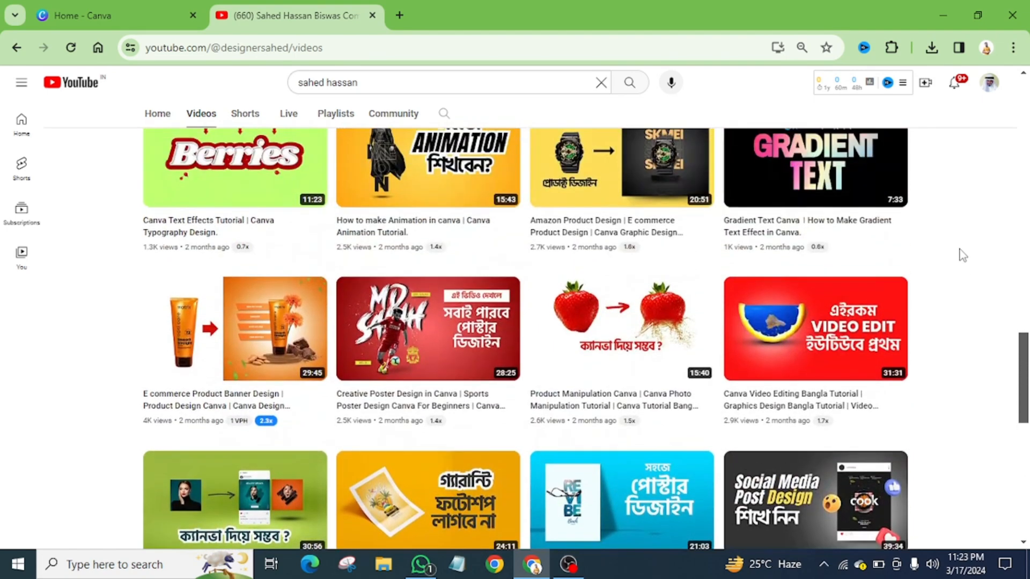
{"action": "scroll", "coordinate": [962, 256], "scroll_direction": "up", "scroll_amount": 1}
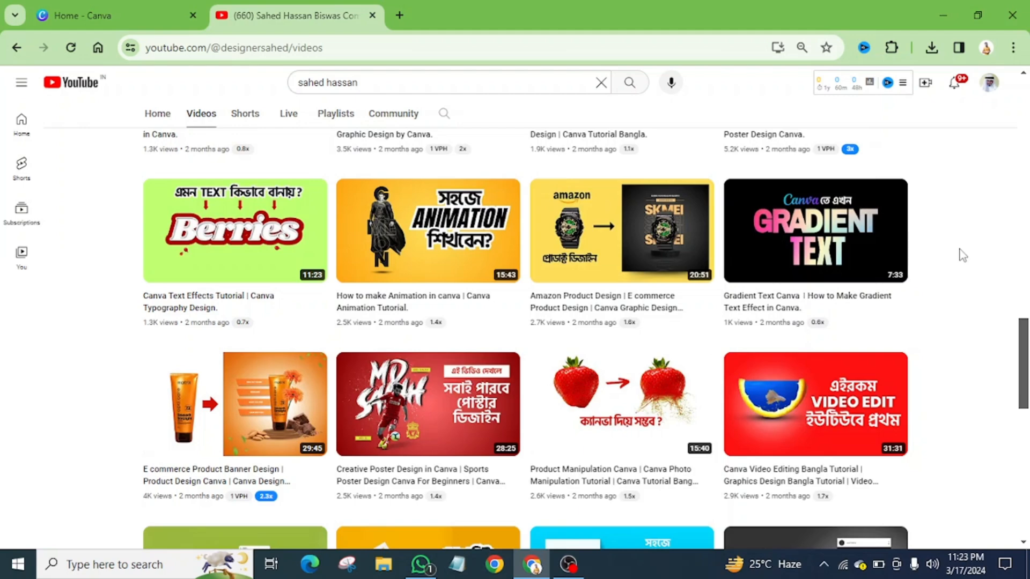
{"action": "scroll", "coordinate": [962, 256], "scroll_direction": "up", "scroll_amount": 2}
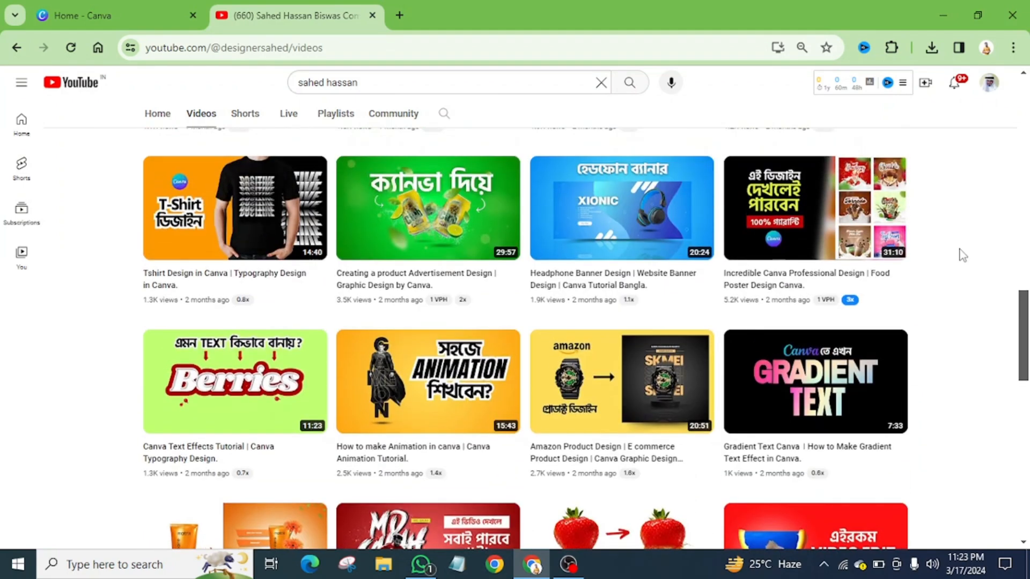
{"action": "scroll", "coordinate": [963, 255], "scroll_direction": "up", "scroll_amount": 1}
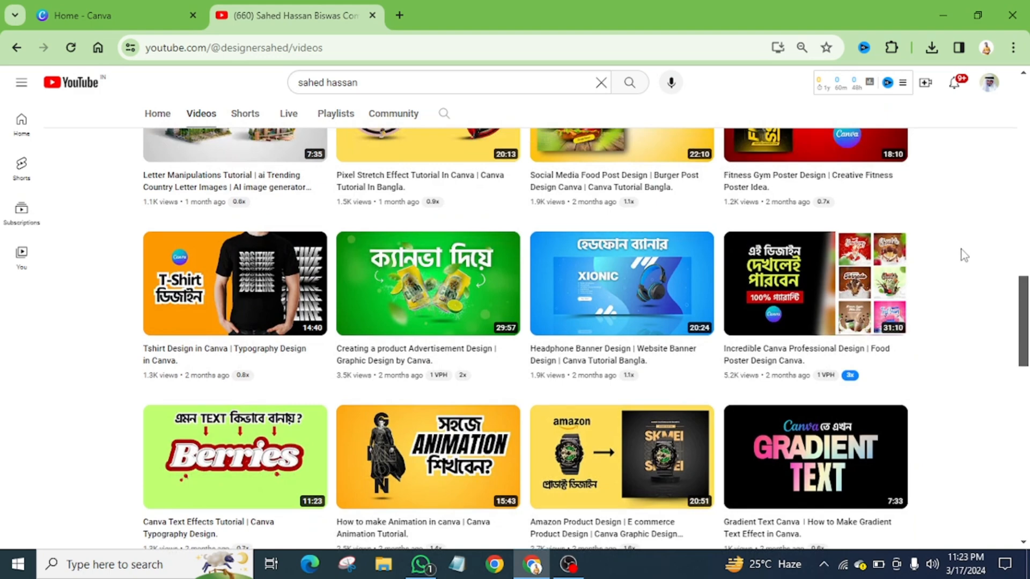
{"action": "scroll", "coordinate": [962, 255], "scroll_direction": "up", "scroll_amount": 5}
{"action": "scroll", "coordinate": [961, 249], "scroll_direction": "up", "scroll_amount": 1}
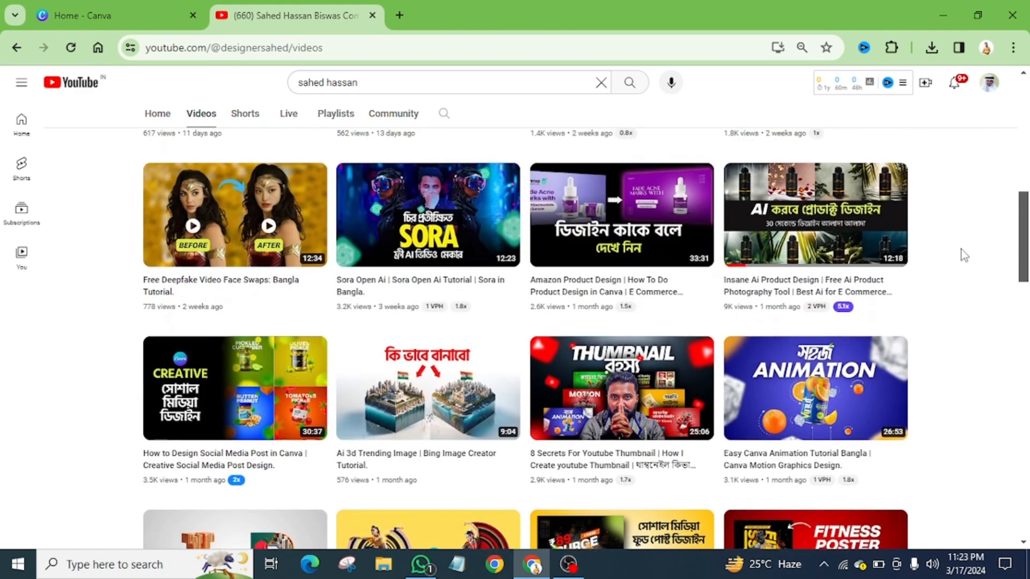
{"action": "scroll", "coordinate": [961, 249], "scroll_direction": "up", "scroll_amount": 1}
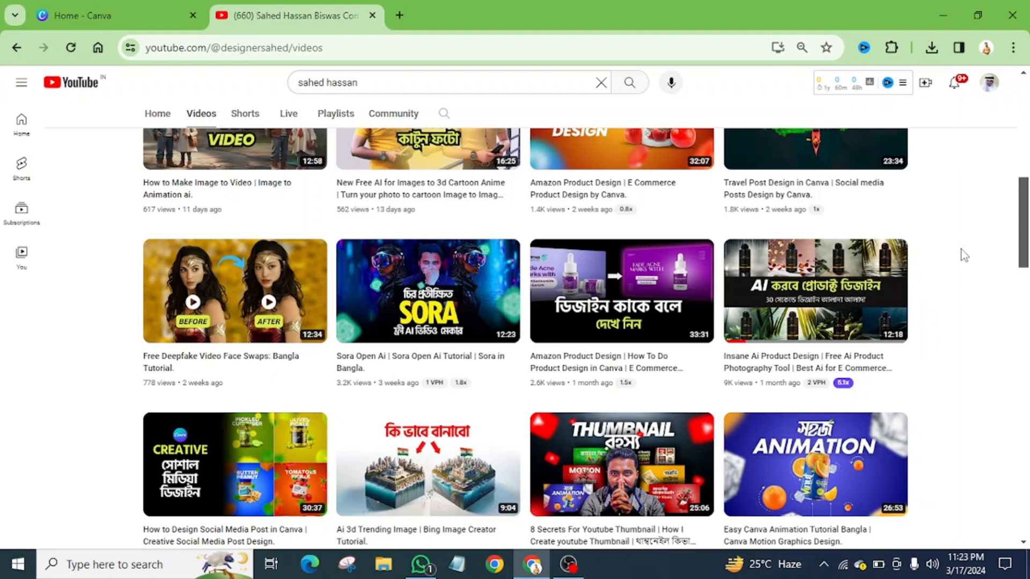
{"action": "scroll", "coordinate": [961, 249], "scroll_direction": "down", "scroll_amount": 2}
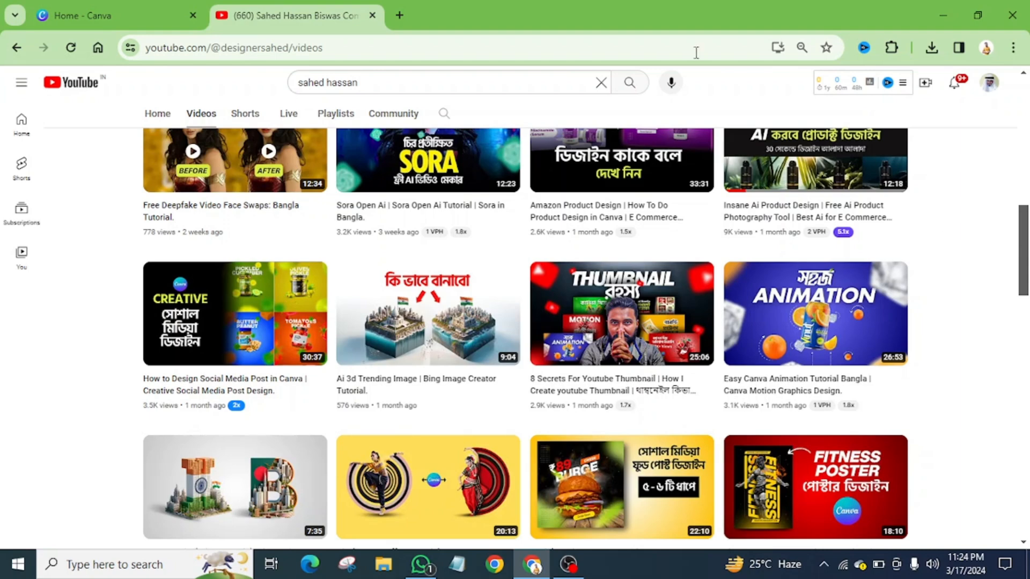
Switch to Canva, close the YouTube page, and create a blank Instagram Story design of 1080 × 1920 px
{"action": "left_click", "coordinate": [125, 6]}
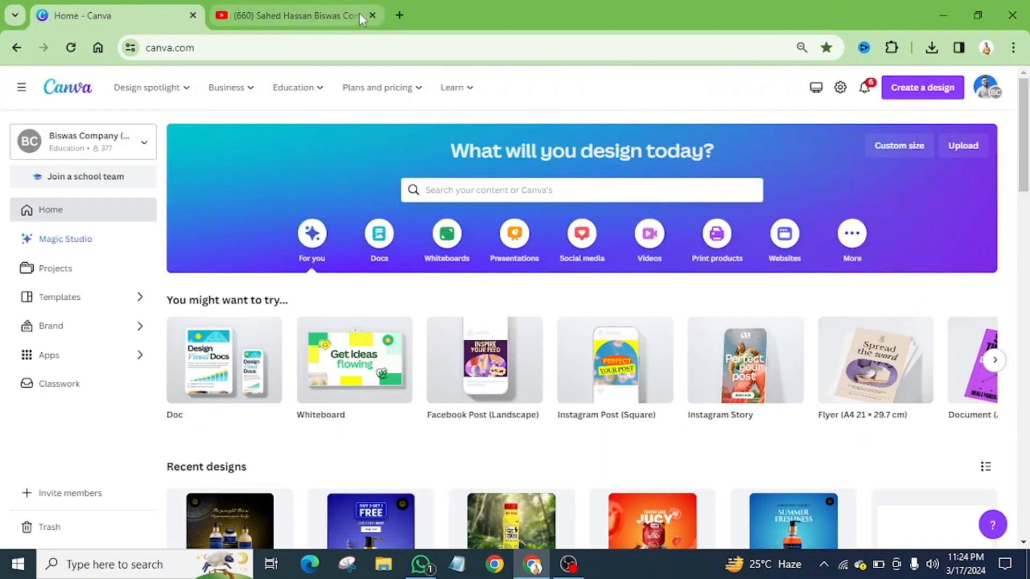
{"action": "left_click", "coordinate": [378, 15]}
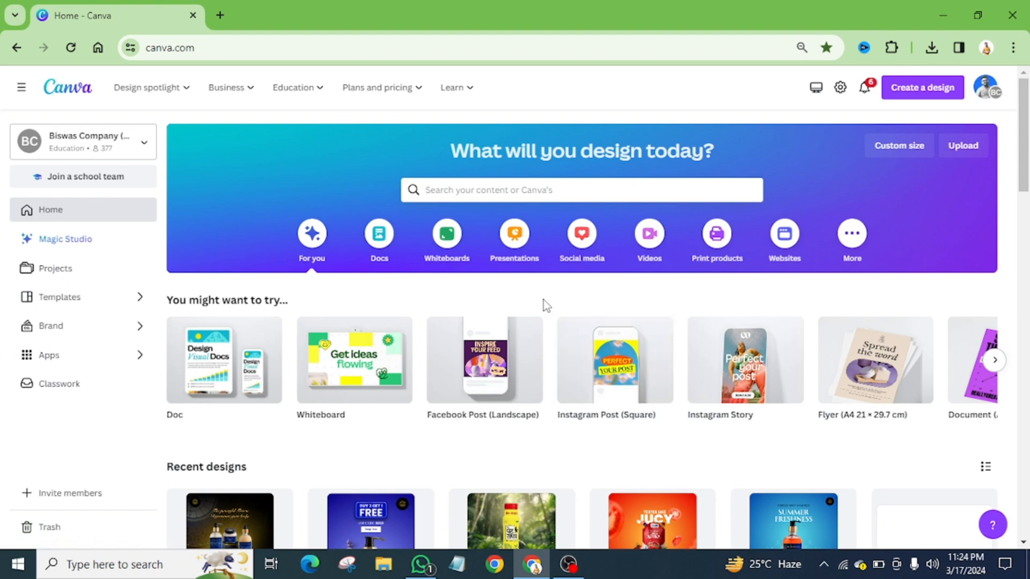
{"action": "left_click", "coordinate": [920, 98]}
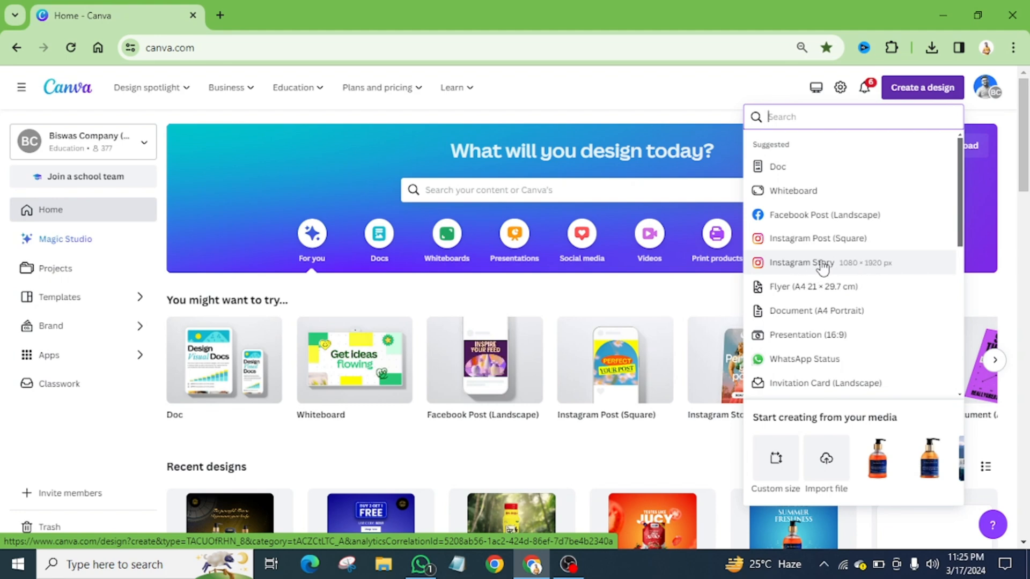
{"action": "left_click", "coordinate": [822, 266]}
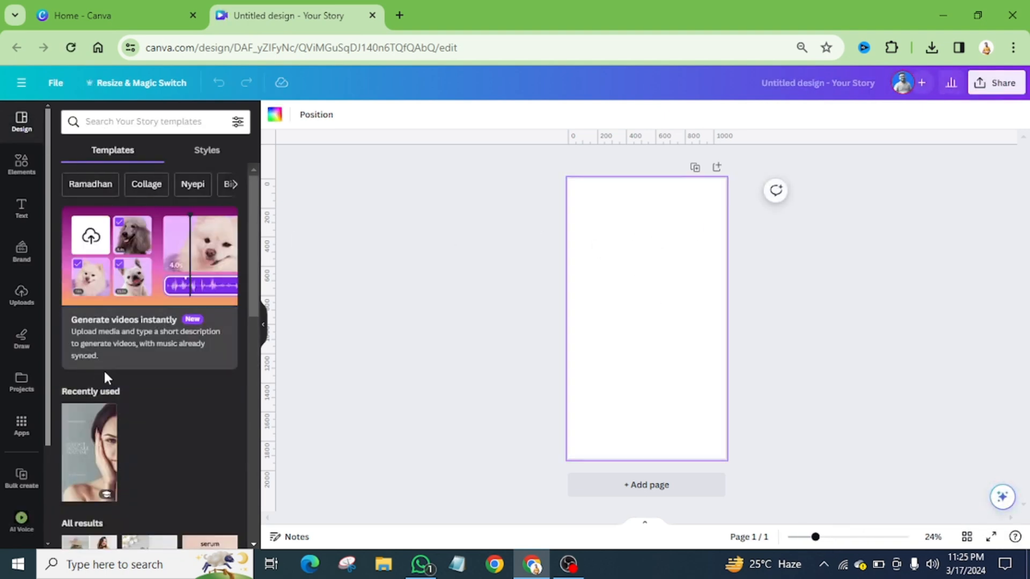
{"action": "scroll", "coordinate": [106, 376], "scroll_direction": "down", "scroll_amount": 15}
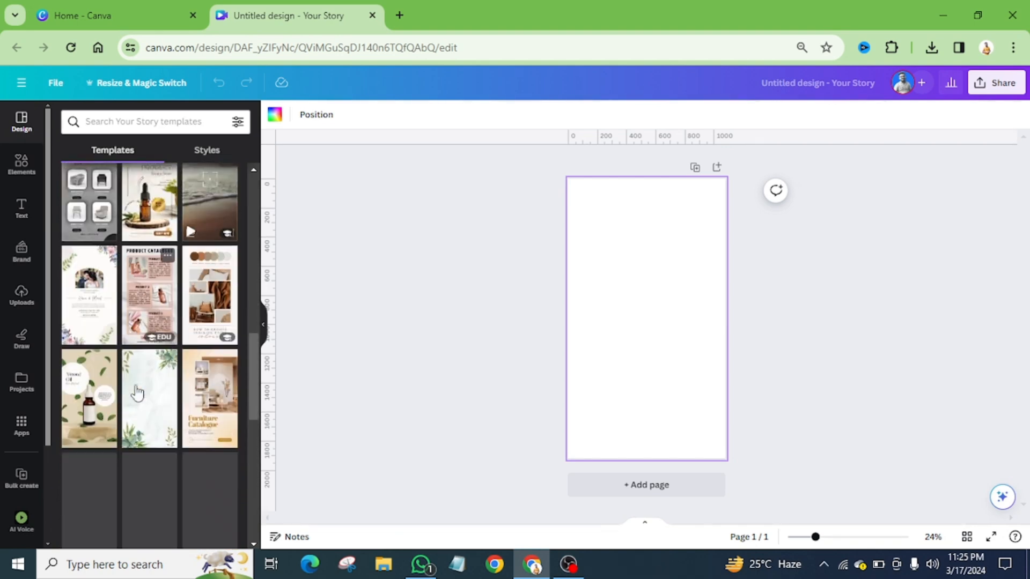
{"action": "scroll", "coordinate": [137, 393], "scroll_direction": "down", "scroll_amount": 5}
{"action": "scroll", "coordinate": [137, 393], "scroll_direction": "down", "scroll_amount": 3}
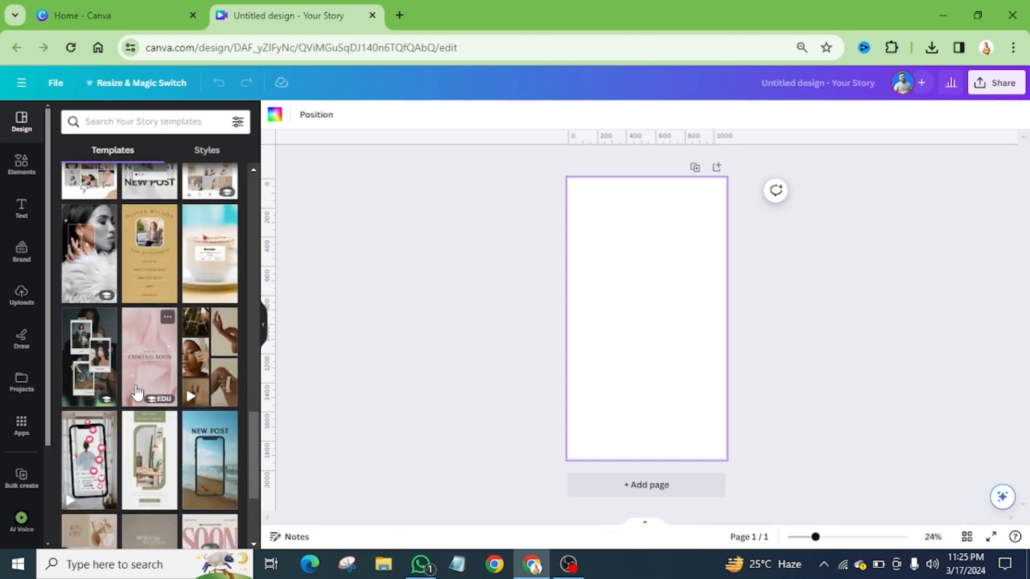
{"action": "scroll", "coordinate": [138, 394], "scroll_direction": "down", "scroll_amount": 10}
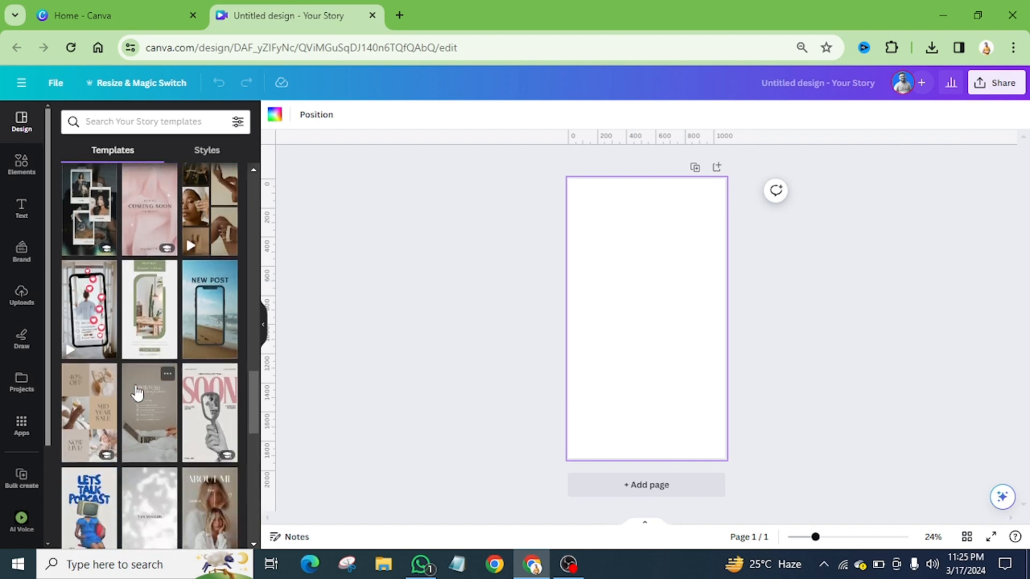
{"action": "scroll", "coordinate": [135, 387], "scroll_direction": "up", "scroll_amount": 20}
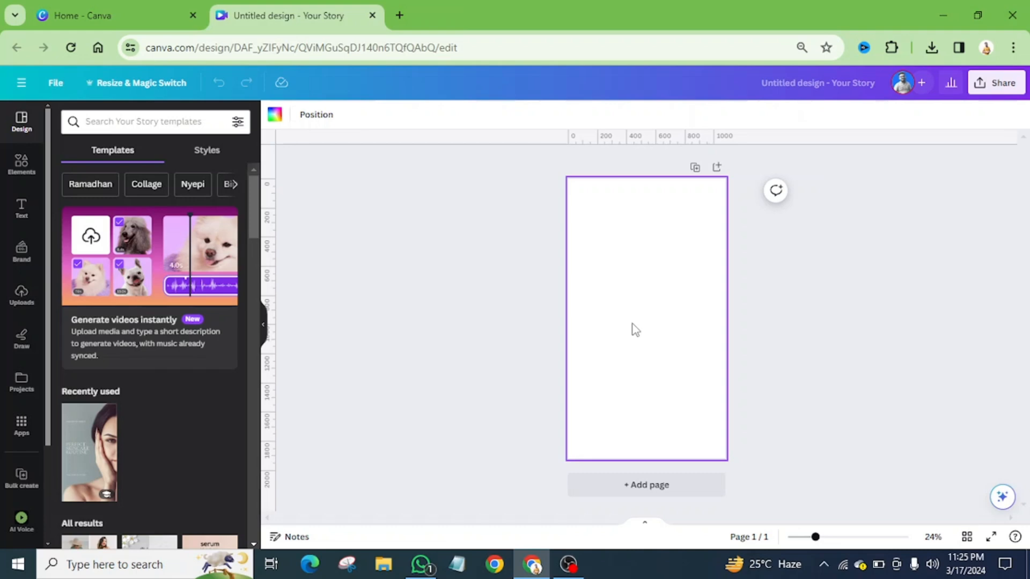
Search Google Images for "kitkat" in a new browser tab and close that tab after viewing the product pictures
{"action": "left_click", "coordinate": [408, 13]}
{"action": "left_click", "coordinate": [327, 45]}
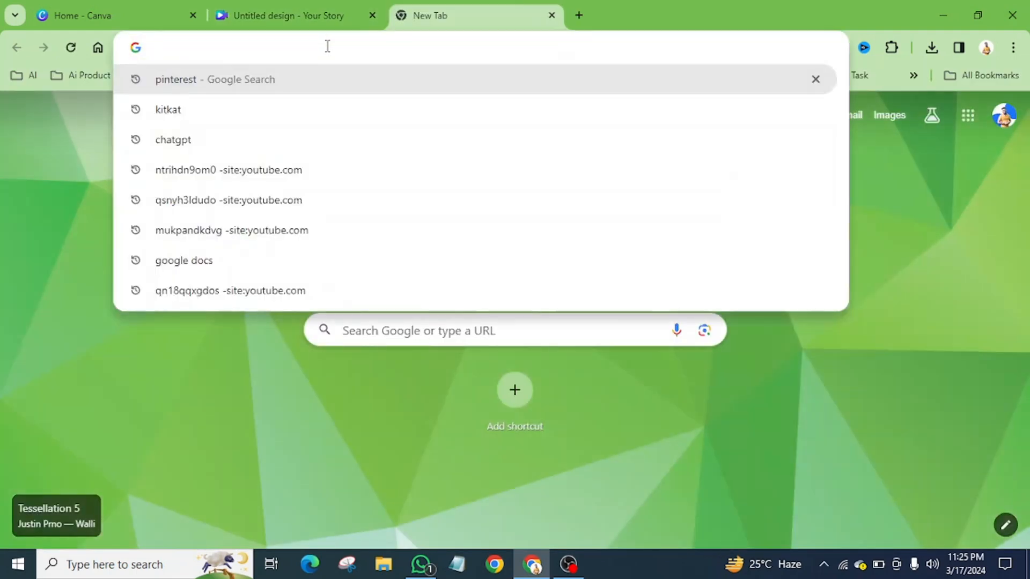
{"action": "type", "text": "ki"}
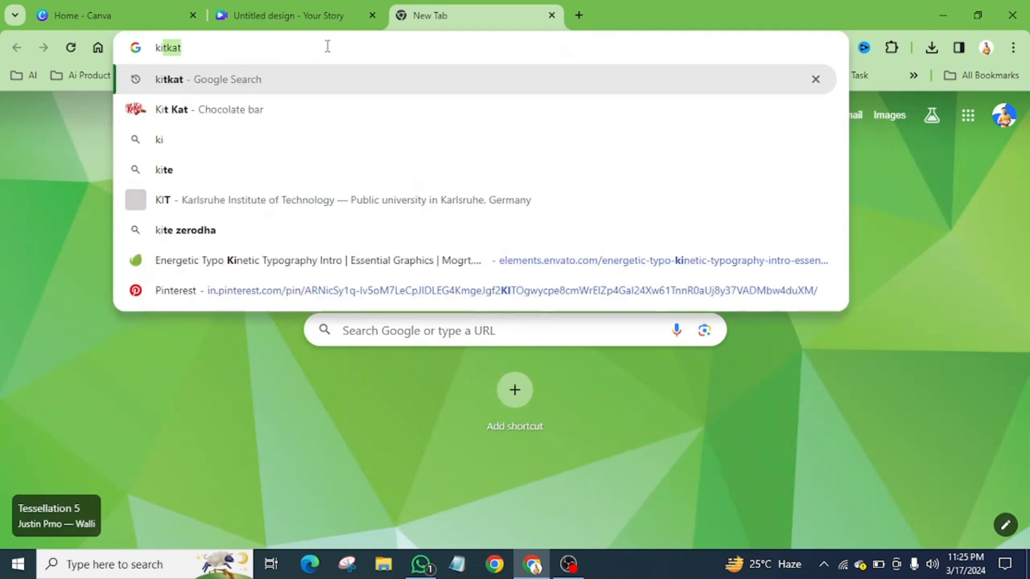
{"action": "type", "text": "tkat"}
{"action": "key", "text": "Return"}
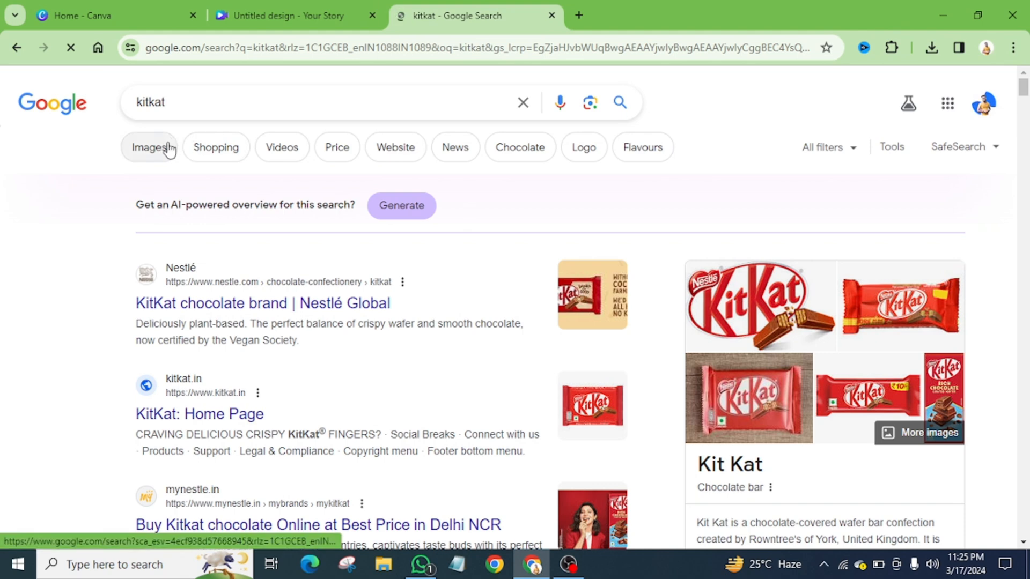
{"action": "left_click", "coordinate": [167, 149]}
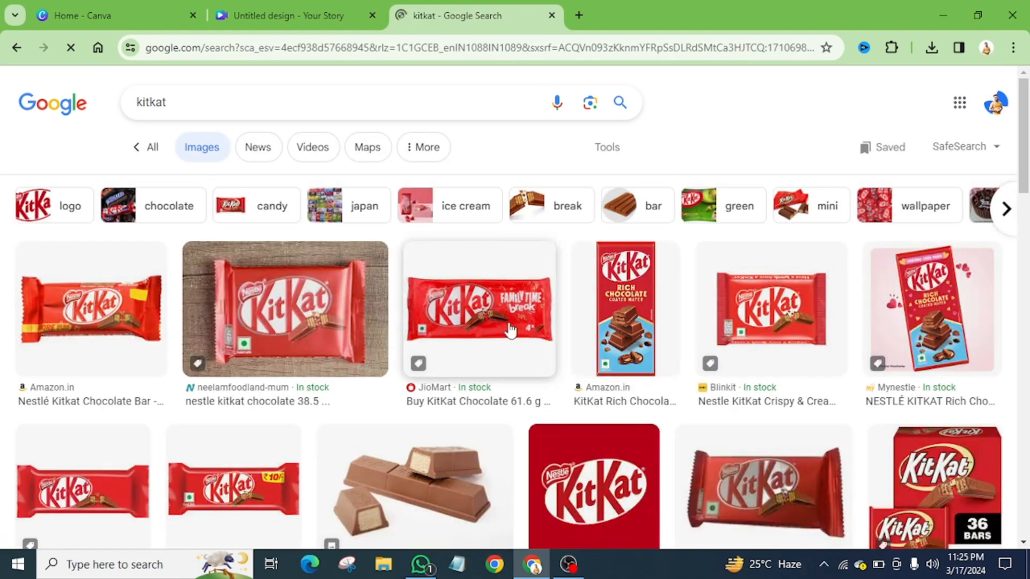
{"action": "left_click", "coordinate": [552, 16]}
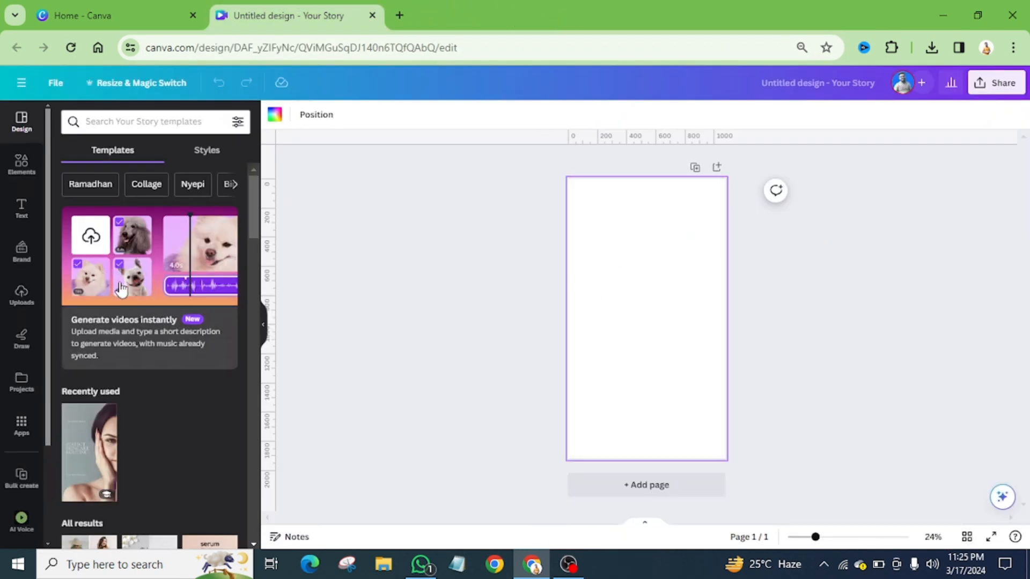
Add the uploaded KitKat wrapper photo to the page and rotate it 90° so the wrapper stands upright
{"action": "left_click", "coordinate": [20, 295]}
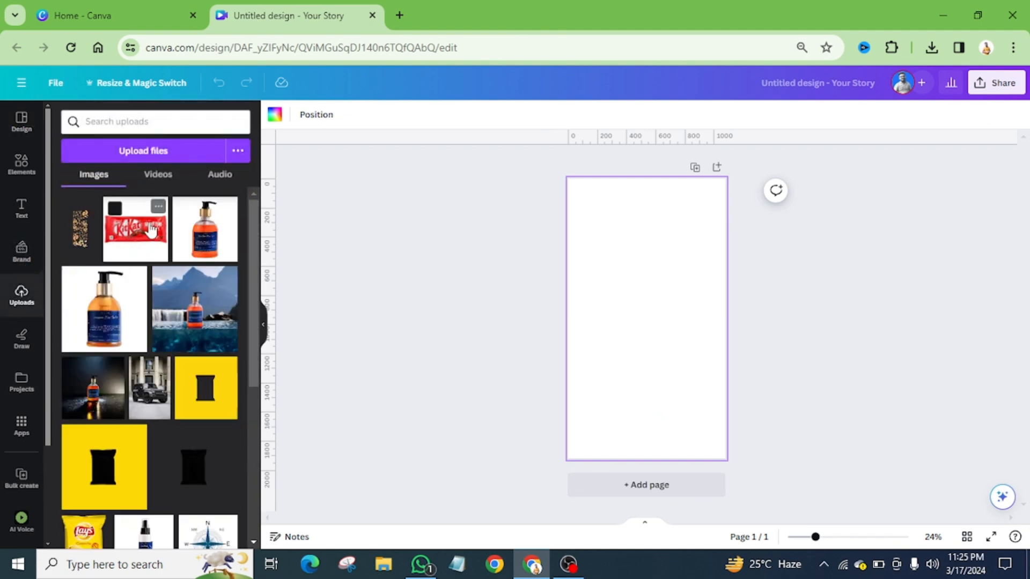
{"action": "left_click", "coordinate": [137, 234]}
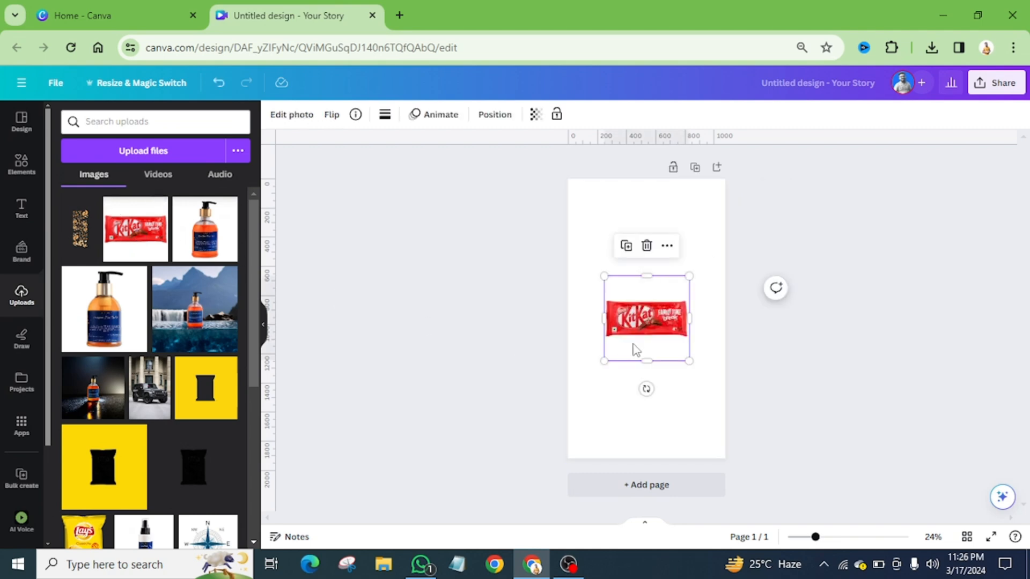
{"action": "left_click_drag", "start_coordinate": [646, 389], "coordinate": [546, 316]}
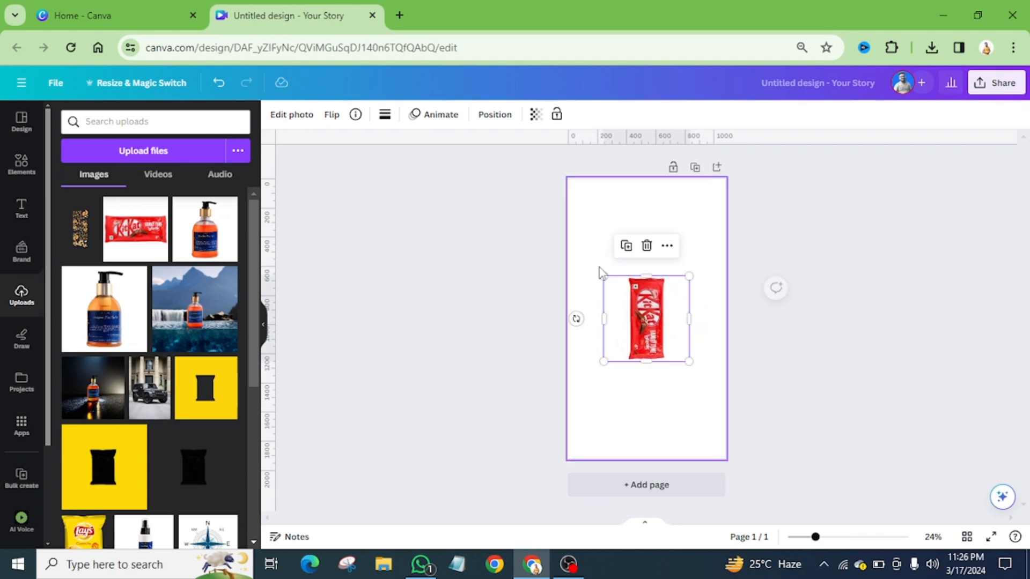
Fill the page background with the solid violet default color
{"action": "left_click", "coordinate": [608, 216]}
{"action": "left_click", "coordinate": [274, 116]}
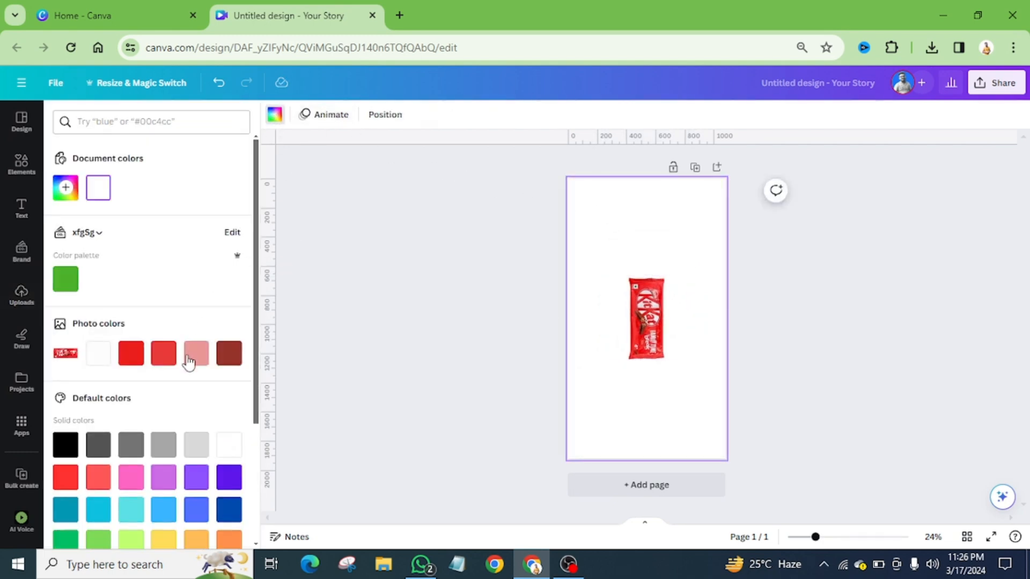
{"action": "left_click", "coordinate": [229, 476]}
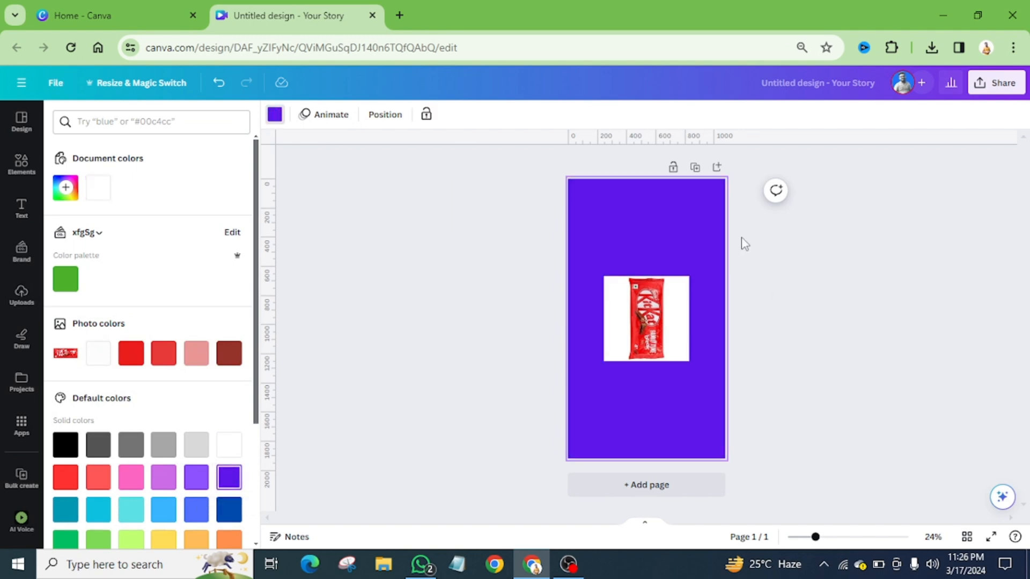
Remove the KitKat photo's background with BG Remover and crop both sides of its frame close to the wrapper
{"action": "left_click", "coordinate": [660, 316]}
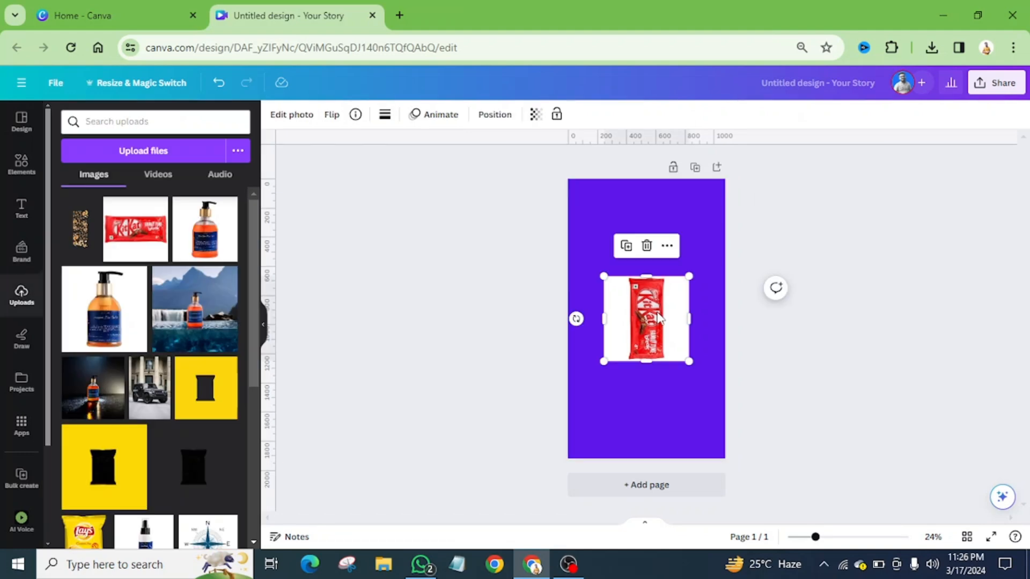
{"action": "left_click", "coordinate": [292, 114]}
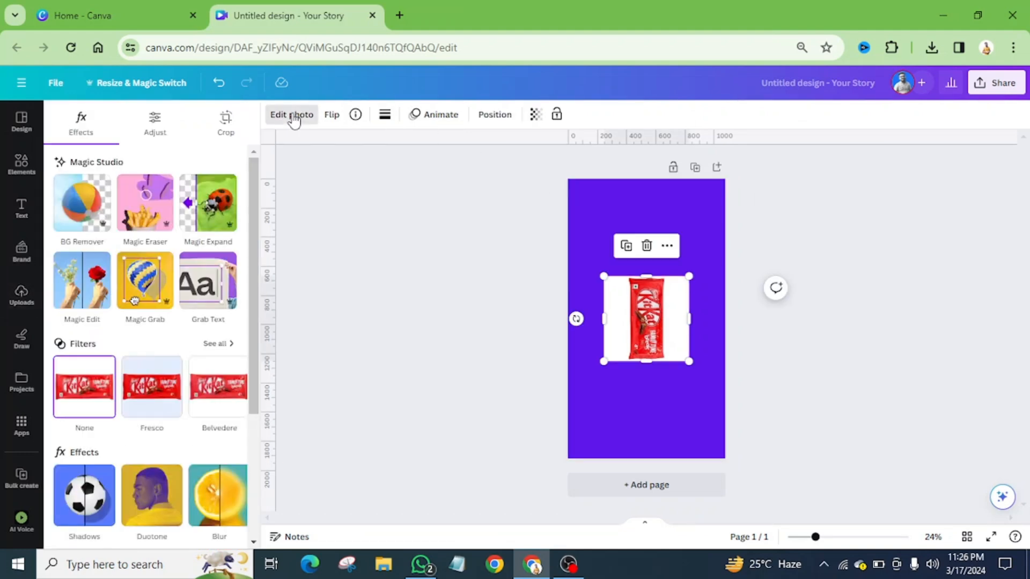
{"action": "left_click", "coordinate": [89, 217]}
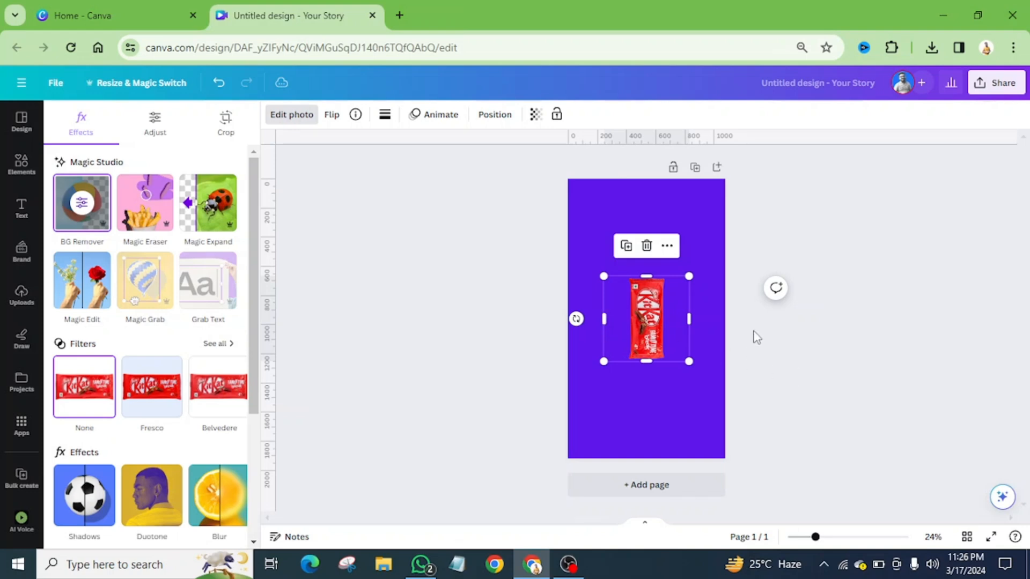
{"action": "scroll", "coordinate": [697, 310], "scroll_direction": "up", "scroll_amount": 5}
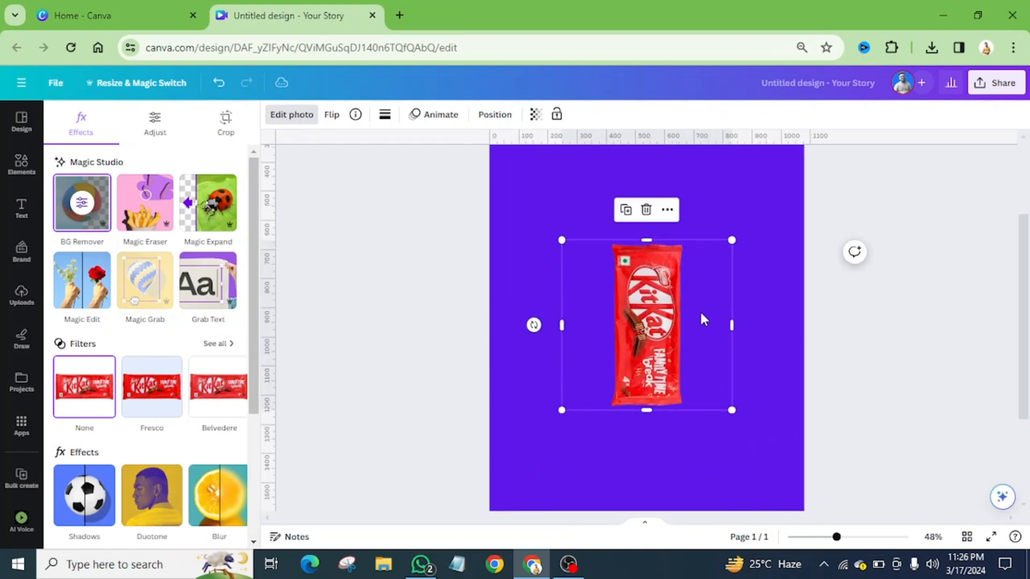
{"action": "left_click_drag", "start_coordinate": [731, 326], "coordinate": [687, 370]}
{"action": "left_click_drag", "start_coordinate": [562, 325], "coordinate": [605, 291]}
Remove the violet fill from the page background
{"action": "left_click", "coordinate": [569, 285]}
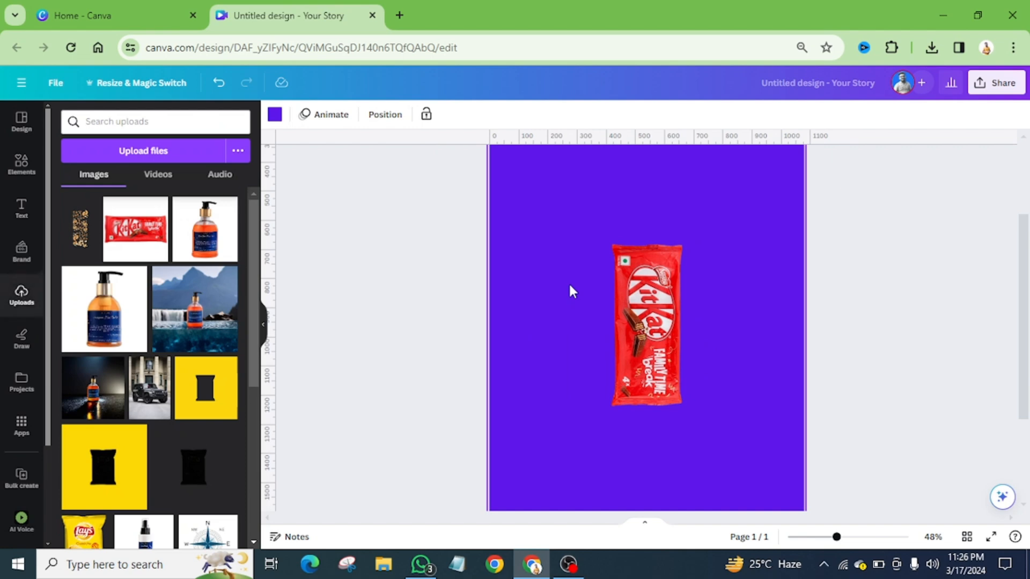
{"action": "key", "text": "Delete"}
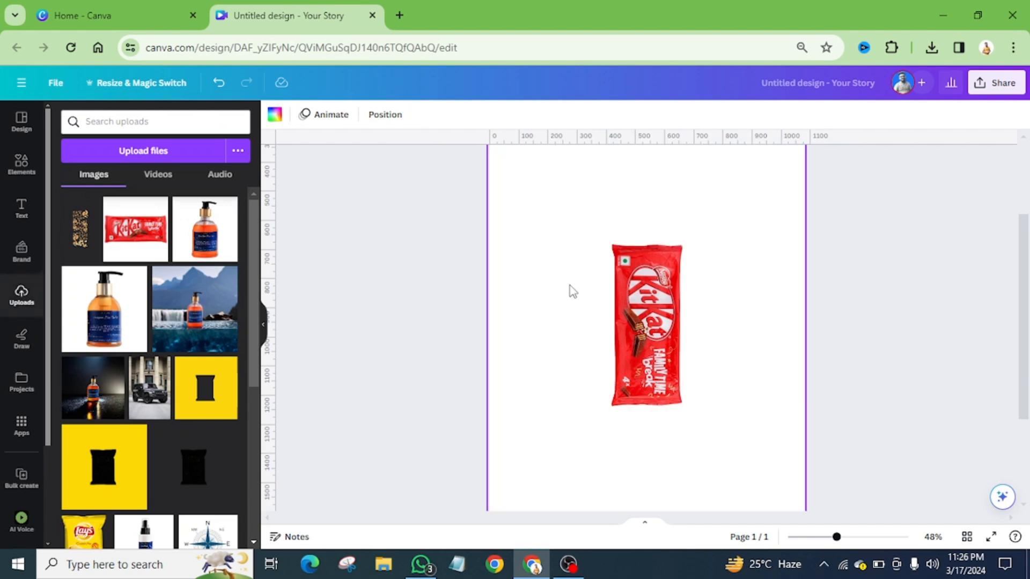
{"action": "scroll", "coordinate": [552, 284], "scroll_direction": "down", "scroll_amount": 2}
{"action": "scroll", "coordinate": [552, 284], "scroll_direction": "down", "scroll_amount": 2}
Place one vertical and one horizontal guide crossing at the centre of the page
{"action": "left_click", "coordinate": [647, 301]}
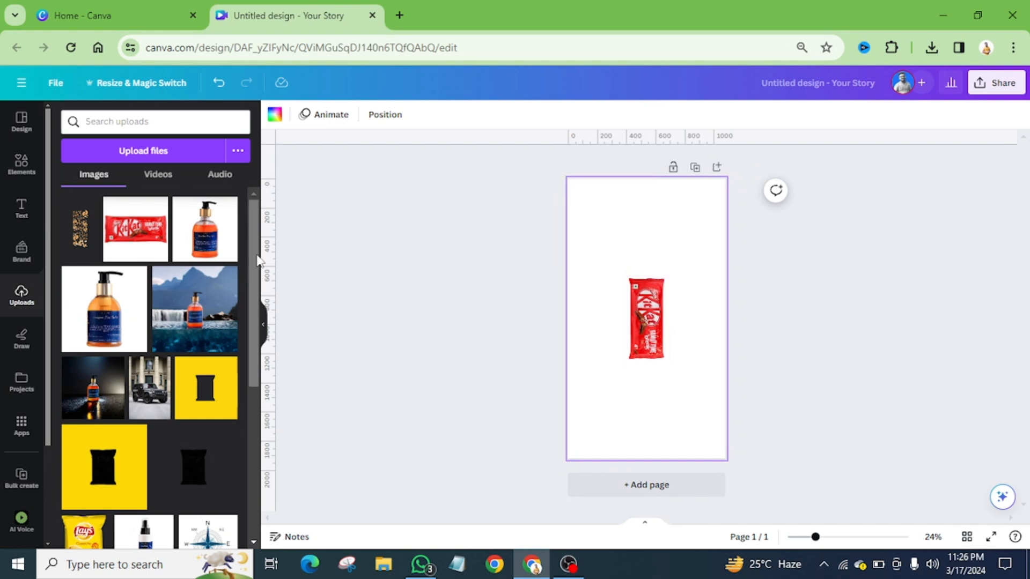
{"action": "left_click_drag", "start_coordinate": [268, 252], "coordinate": [529, 290]}
{"action": "left_click_drag", "start_coordinate": [637, 317], "coordinate": [708, 318]}
Enlarge the KitKat wrapper photo to about 475 px wide and 955 px high, centred on the crossing guides
{"action": "left_click", "coordinate": [665, 345]}
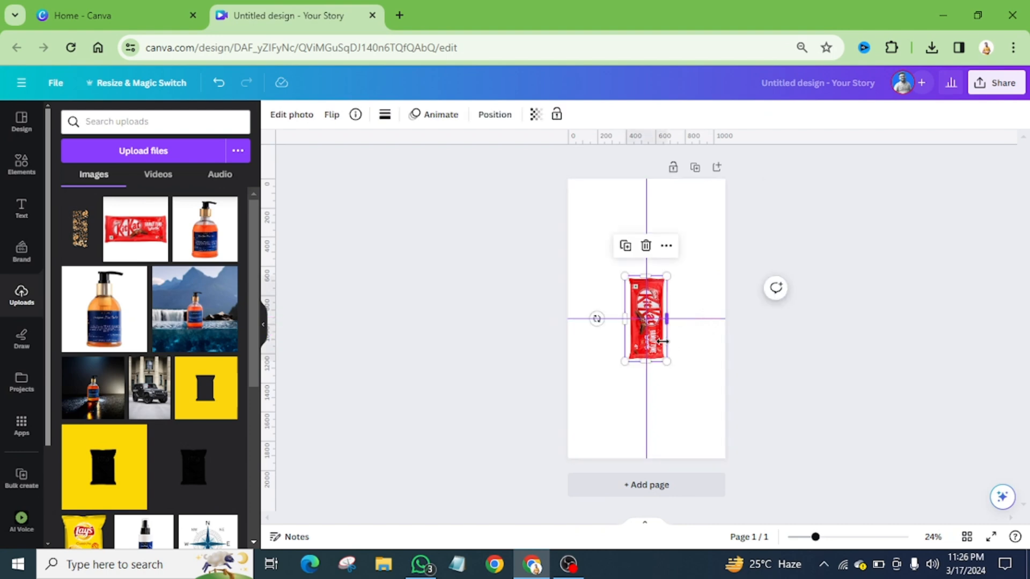
{"action": "scroll", "coordinate": [663, 341], "scroll_direction": "up", "scroll_amount": 3, "text": "ctrl"}
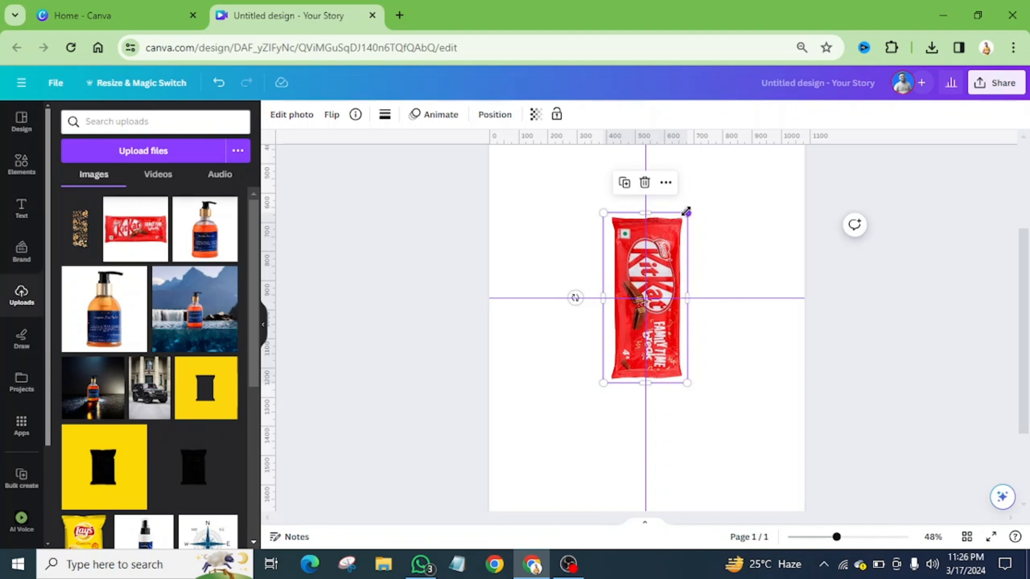
{"action": "left_click_drag", "start_coordinate": [686, 212], "coordinate": [726, 166]}
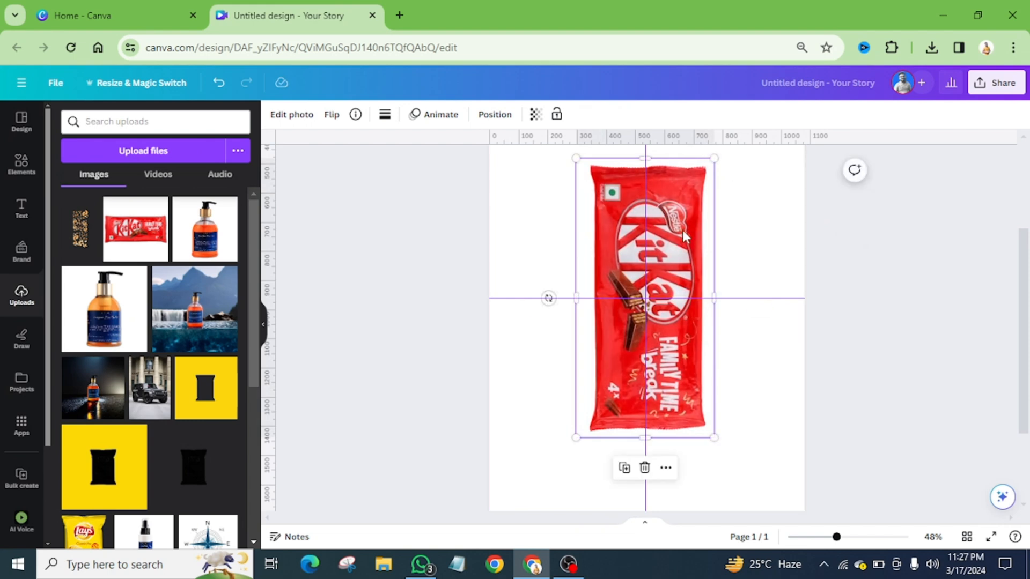
{"action": "scroll", "coordinate": [631, 273], "scroll_direction": "down", "scroll_amount": 3, "text": "ctrl"}
{"action": "left_click", "coordinate": [701, 230]}
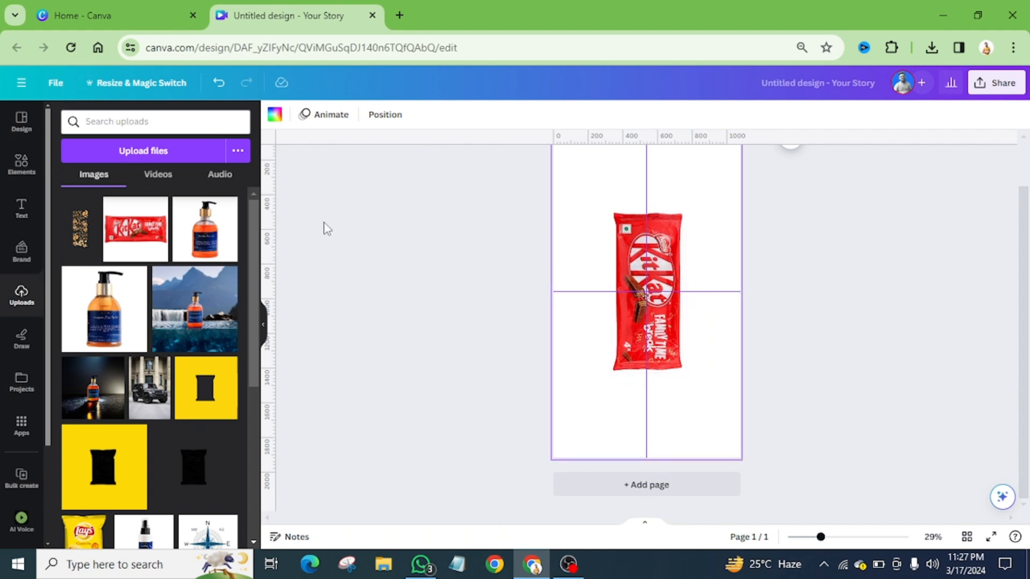
Place two vertical and two horizontal guides along the four outer edges of the KitKat wrapper
{"action": "left_click_drag", "start_coordinate": [274, 218], "coordinate": [611, 344]}
{"action": "left_click_drag", "start_coordinate": [610, 286], "coordinate": [610, 286]}
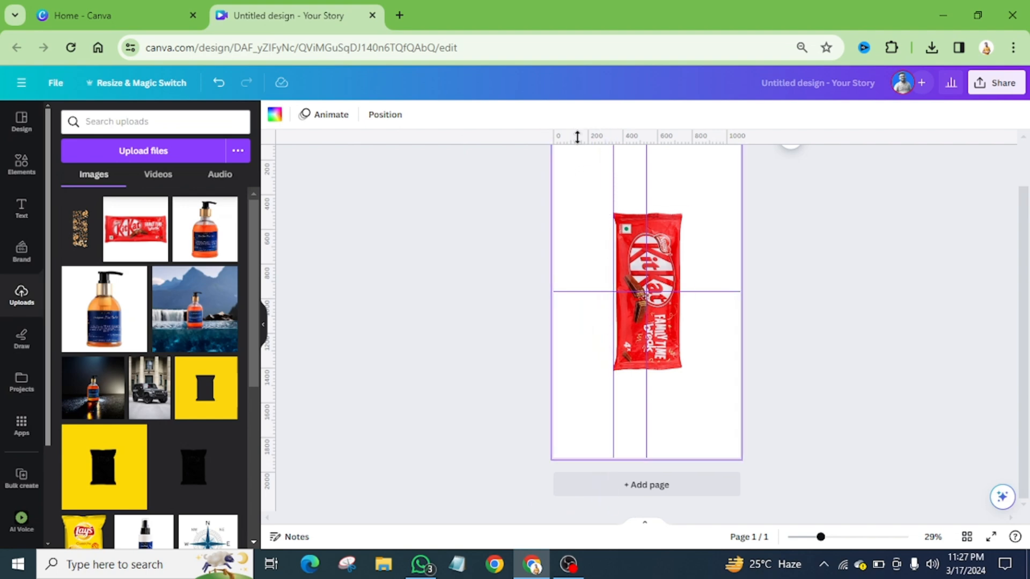
{"action": "left_click_drag", "start_coordinate": [577, 136], "coordinate": [570, 212]}
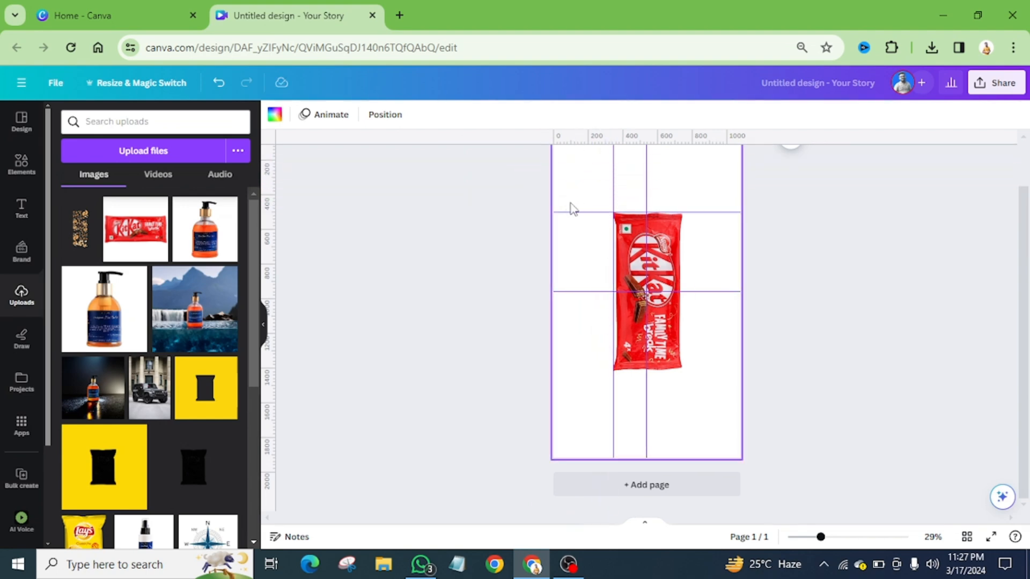
{"action": "left_click_drag", "start_coordinate": [268, 244], "coordinate": [681, 368]}
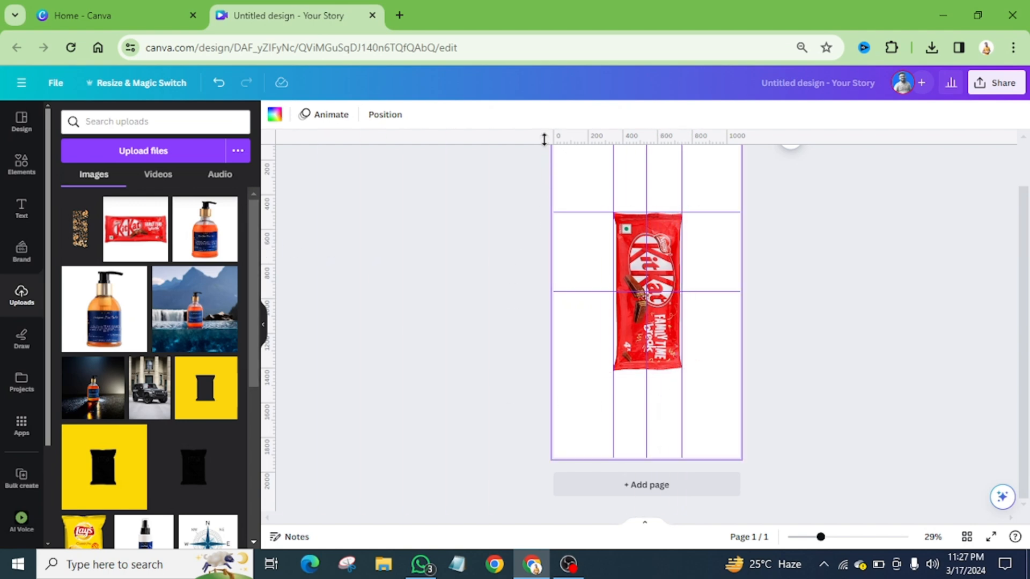
{"action": "left_click_drag", "start_coordinate": [544, 140], "coordinate": [554, 370]}
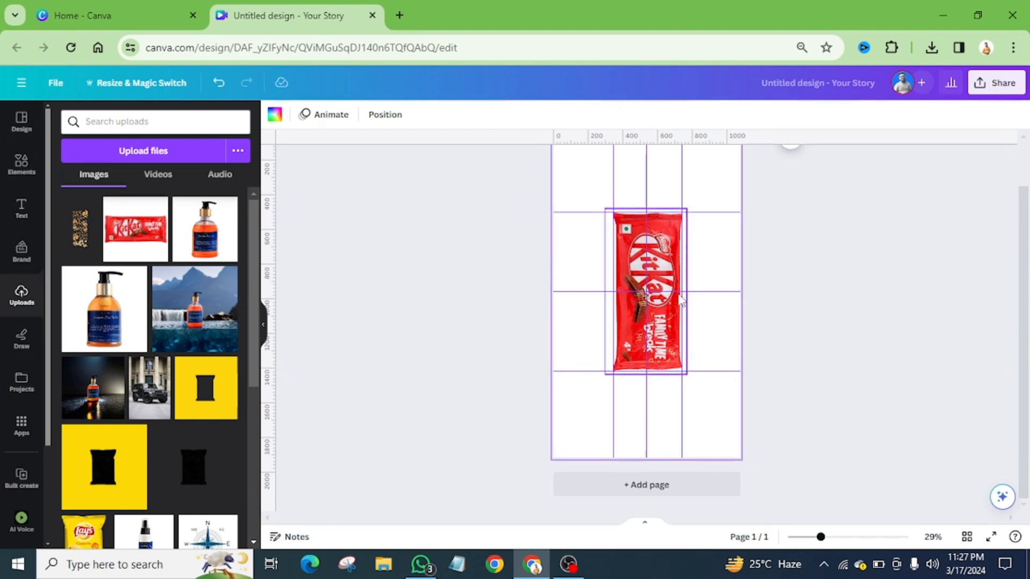
Duplicate the page with its wrapper photo and delete the KitKat photo from page 1
{"action": "scroll", "coordinate": [681, 370], "scroll_direction": "up", "scroll_amount": 2}
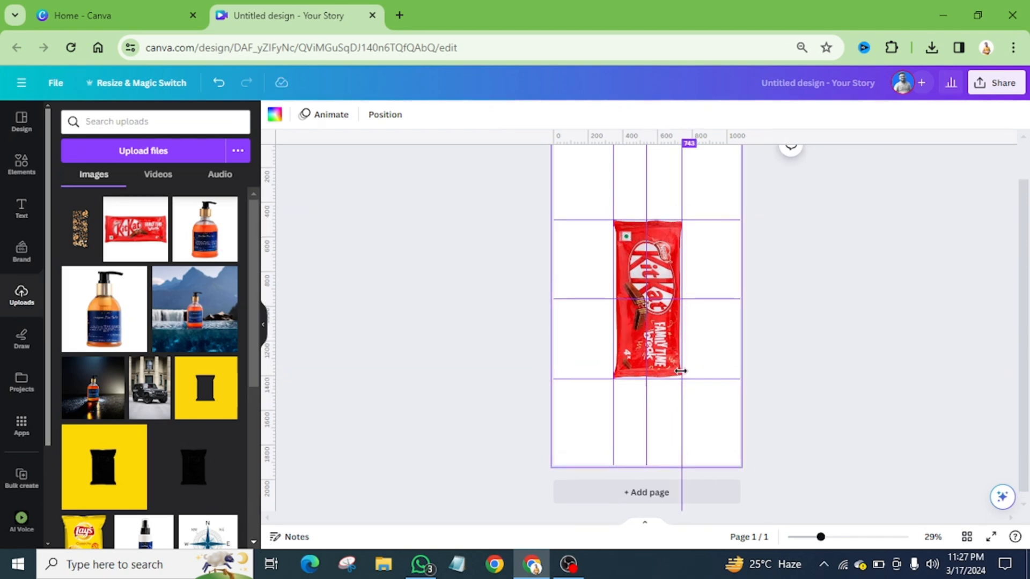
{"action": "left_click", "coordinate": [707, 166]}
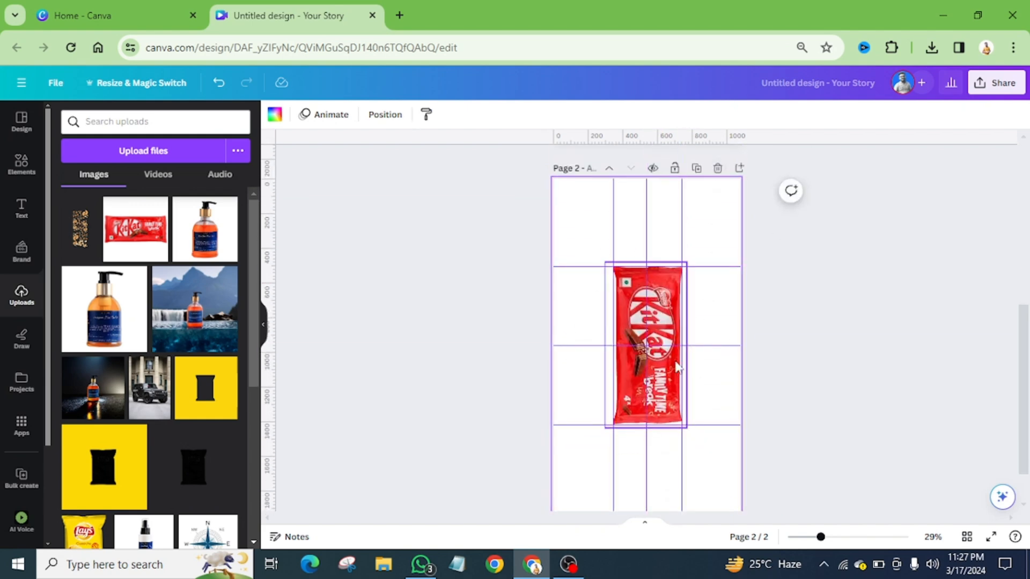
{"action": "scroll", "coordinate": [718, 380], "scroll_direction": "up", "scroll_amount": 3}
{"action": "scroll", "coordinate": [719, 380], "scroll_direction": "up", "scroll_amount": 2}
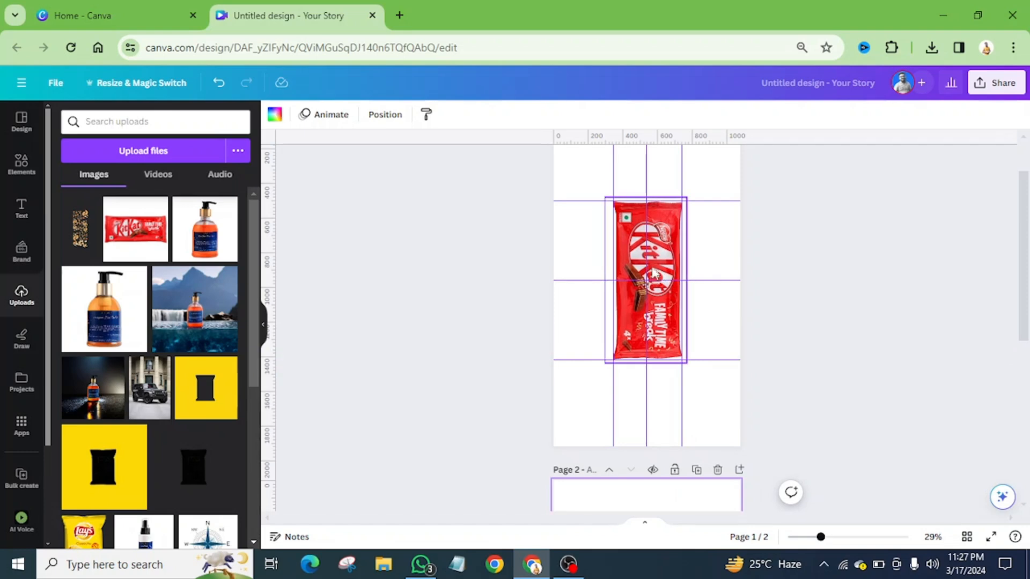
{"action": "left_click", "coordinate": [661, 255]}
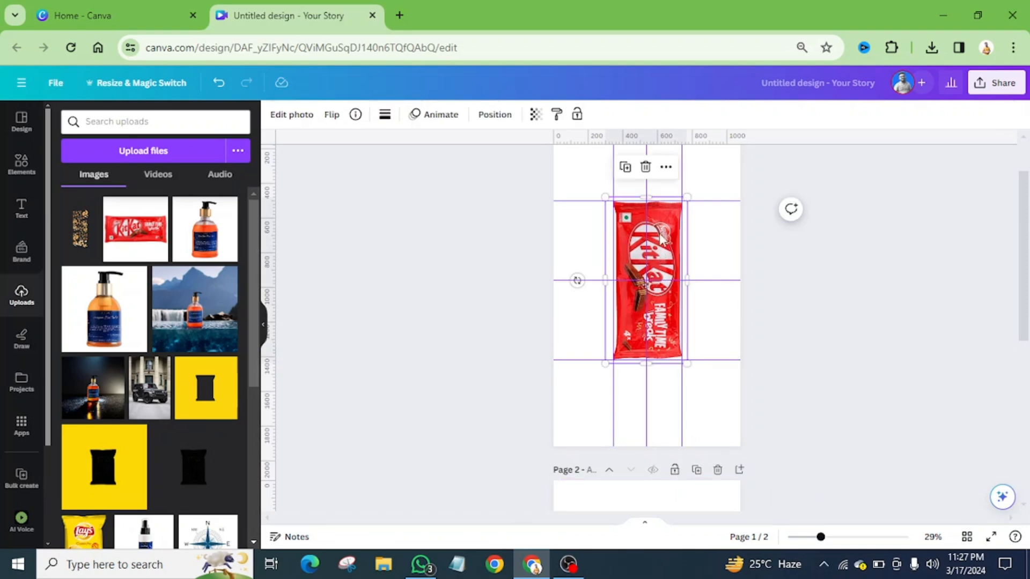
{"action": "left_click", "coordinate": [645, 167]}
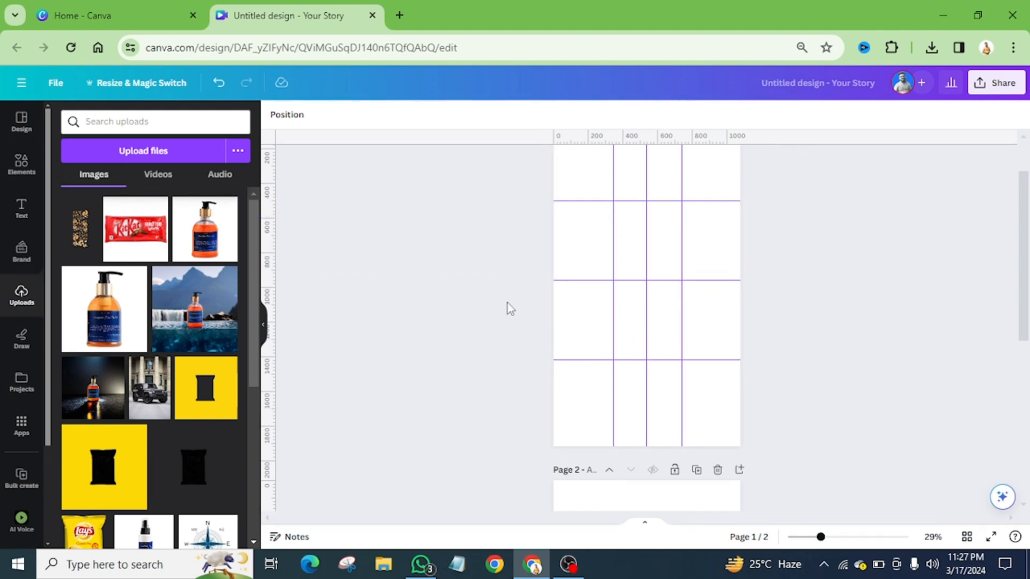
Open the elements library
{"action": "left_click", "coordinate": [22, 166]}
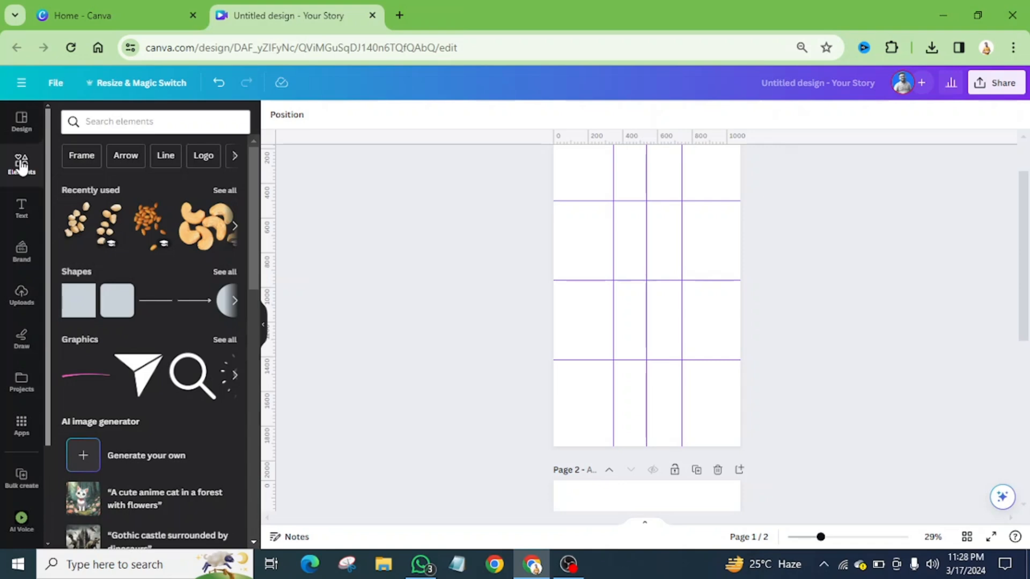
{"action": "key", "text": "t"}
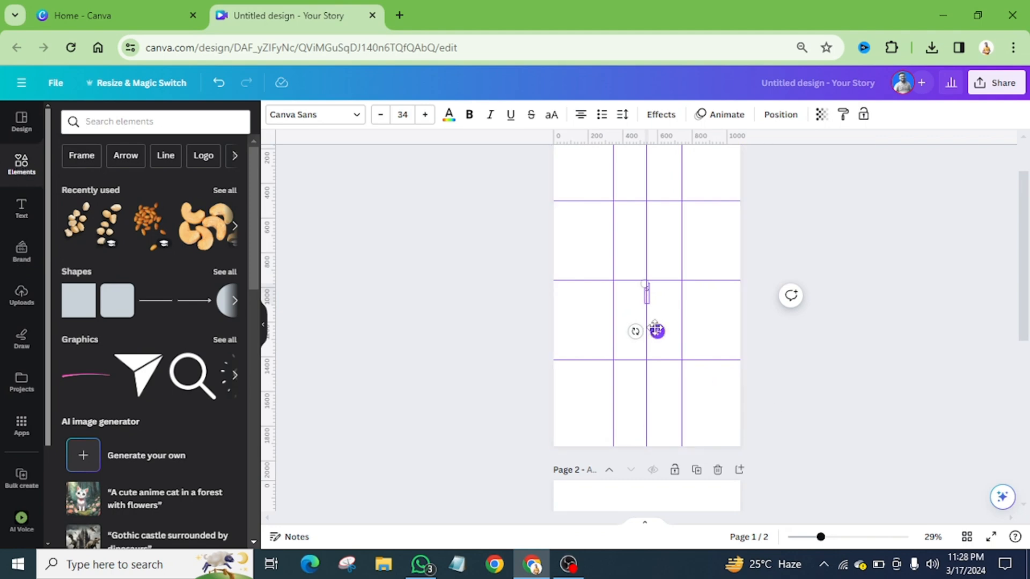
{"action": "left_click_drag", "start_coordinate": [657, 331], "coordinate": [676, 350]}
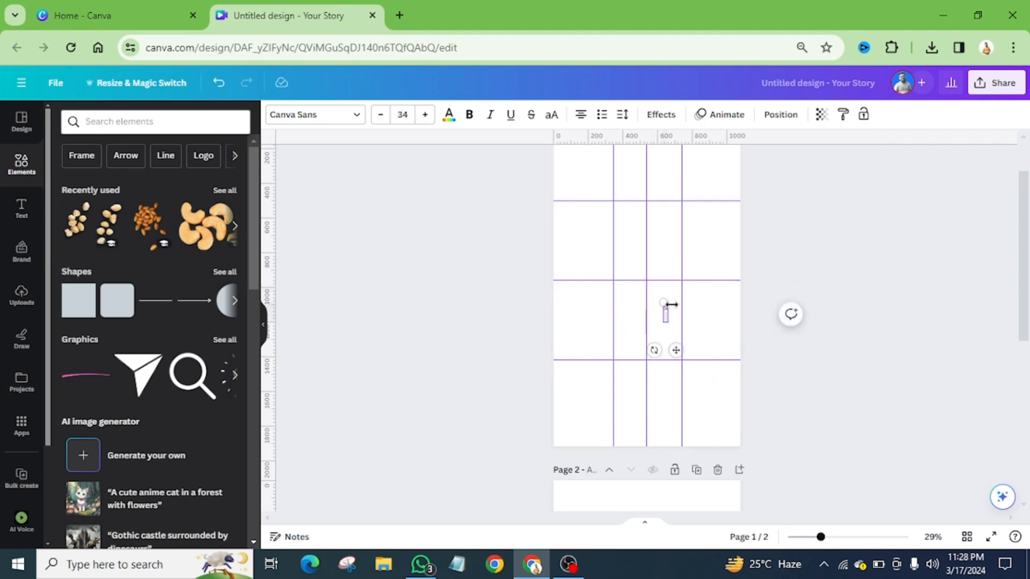
{"action": "left_click", "coordinate": [672, 304]}
Search the elements for "nuts" and add the photo of scattered mixed nuts on white to page 1
{"action": "left_click", "coordinate": [120, 124]}
{"action": "type", "text": "nuts"}
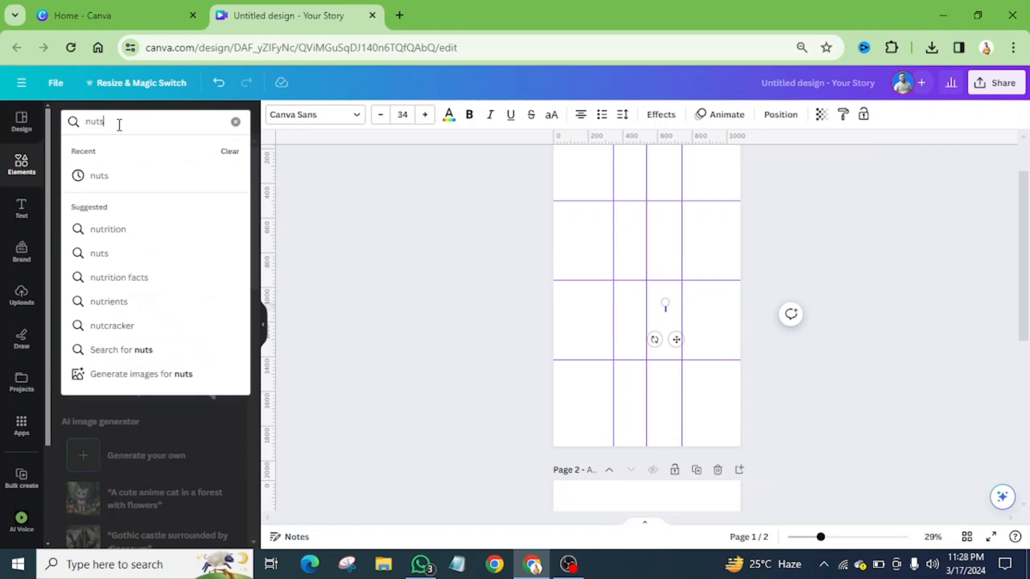
{"action": "key", "text": "Return"}
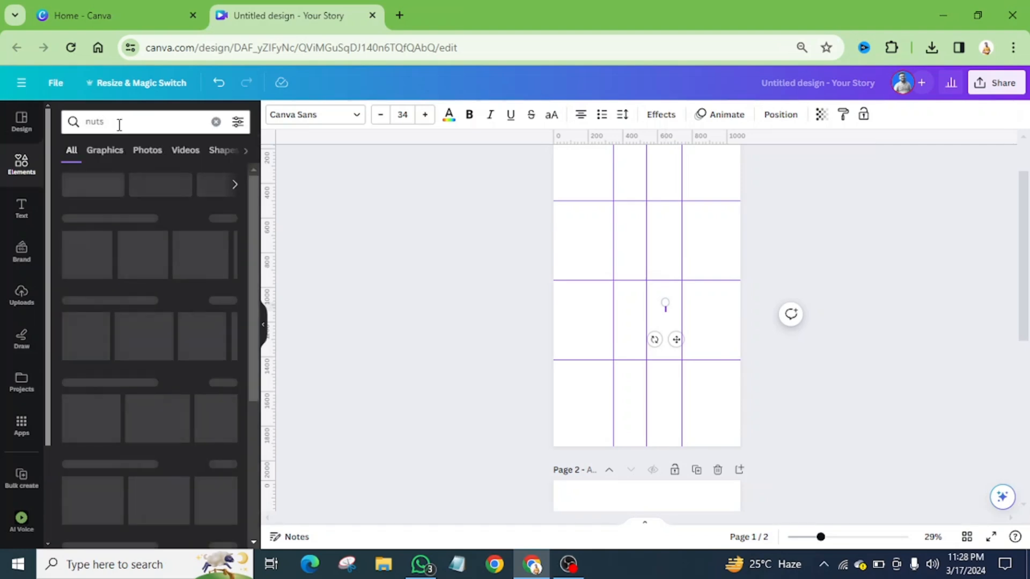
{"action": "left_click", "coordinate": [114, 155]}
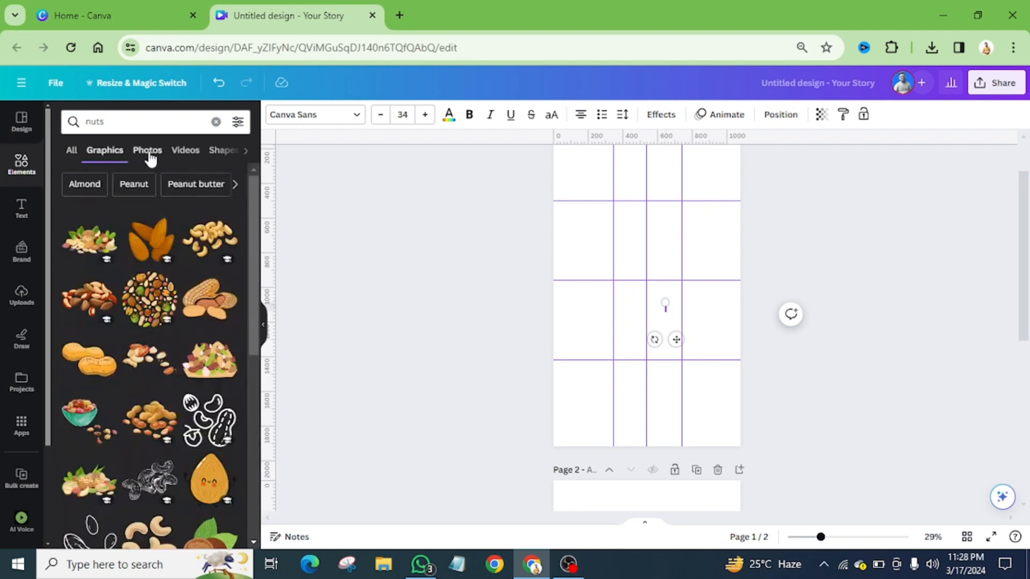
{"action": "left_click", "coordinate": [148, 154]}
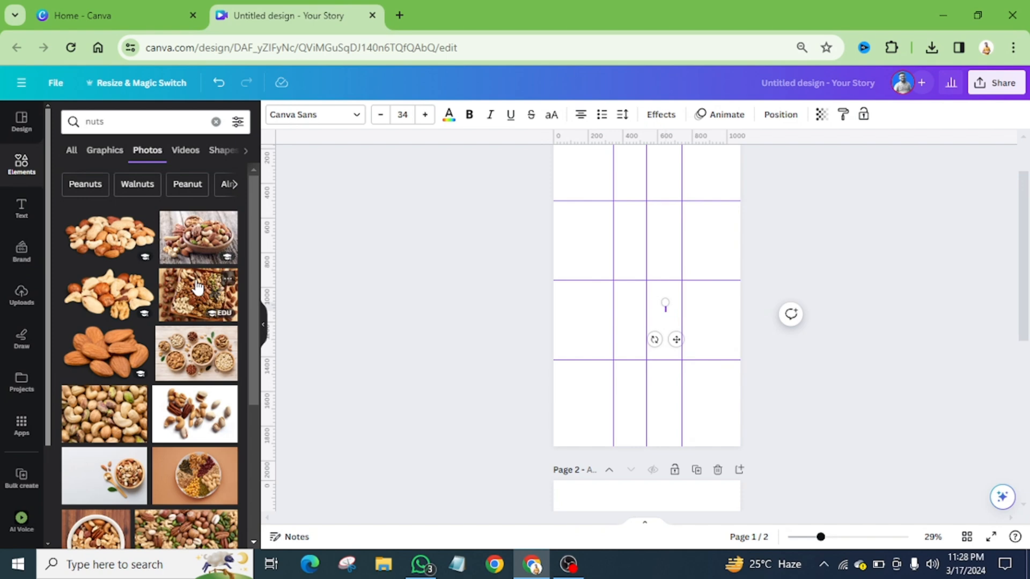
{"action": "scroll", "coordinate": [197, 287], "scroll_direction": "down", "scroll_amount": 2}
{"action": "left_click", "coordinate": [193, 343]}
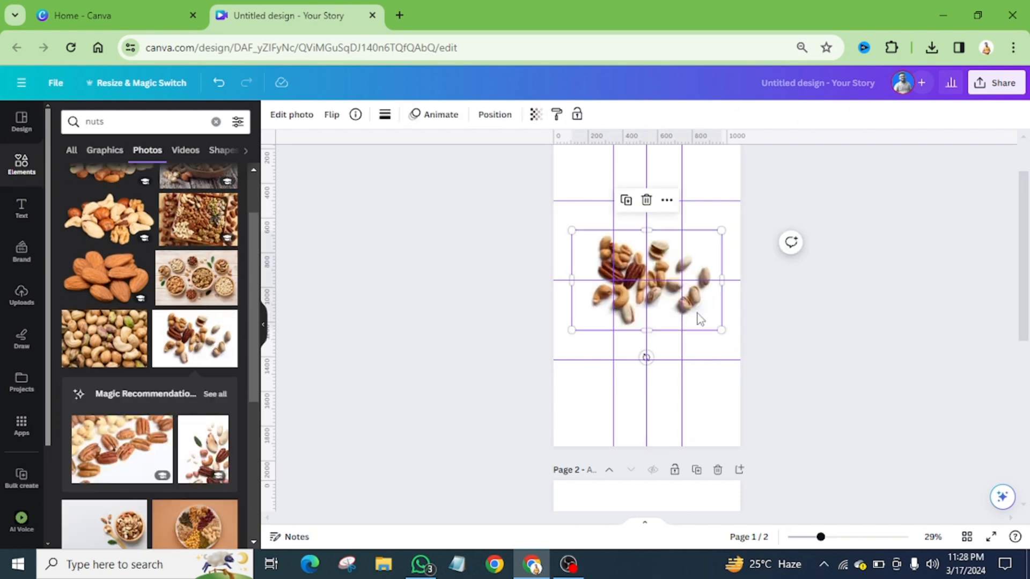
Remove the mixed nuts photo's background with BG Remover
{"action": "left_click_drag", "start_coordinate": [699, 319], "coordinate": [710, 314]}
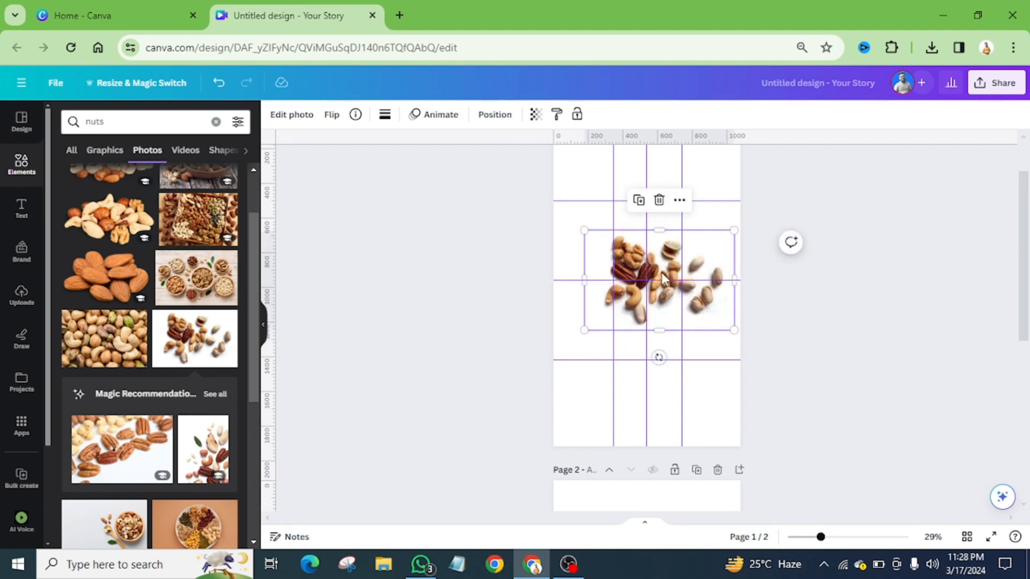
{"action": "left_click", "coordinate": [292, 114]}
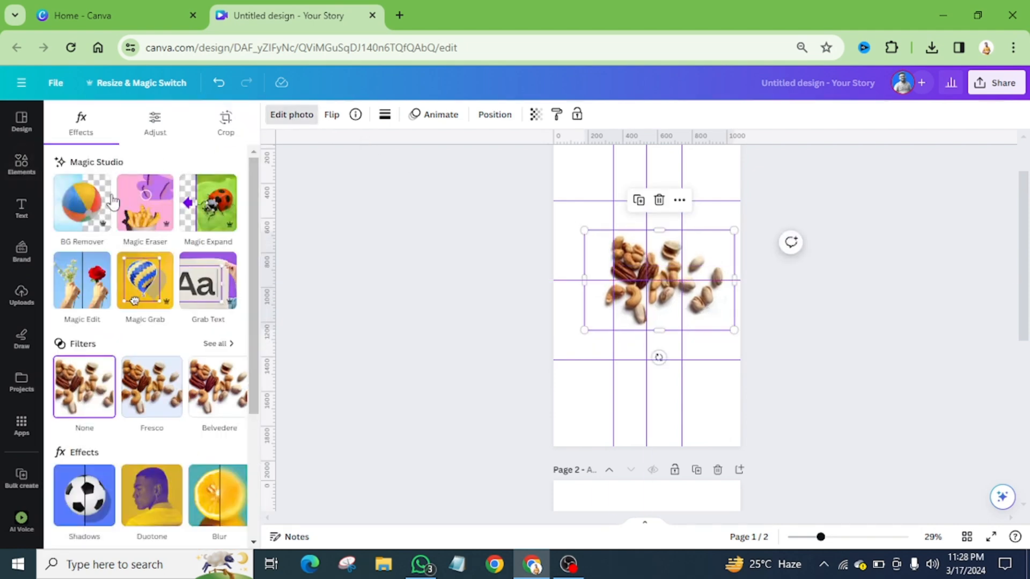
{"action": "left_click", "coordinate": [82, 210]}
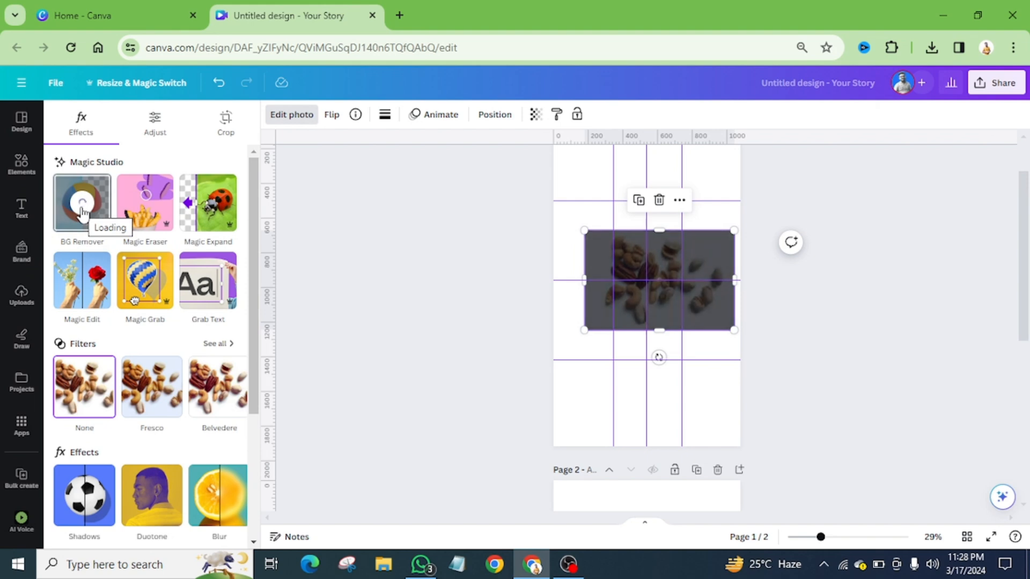
{"action": "scroll", "coordinate": [708, 335], "scroll_direction": "up", "scroll_amount": 2}
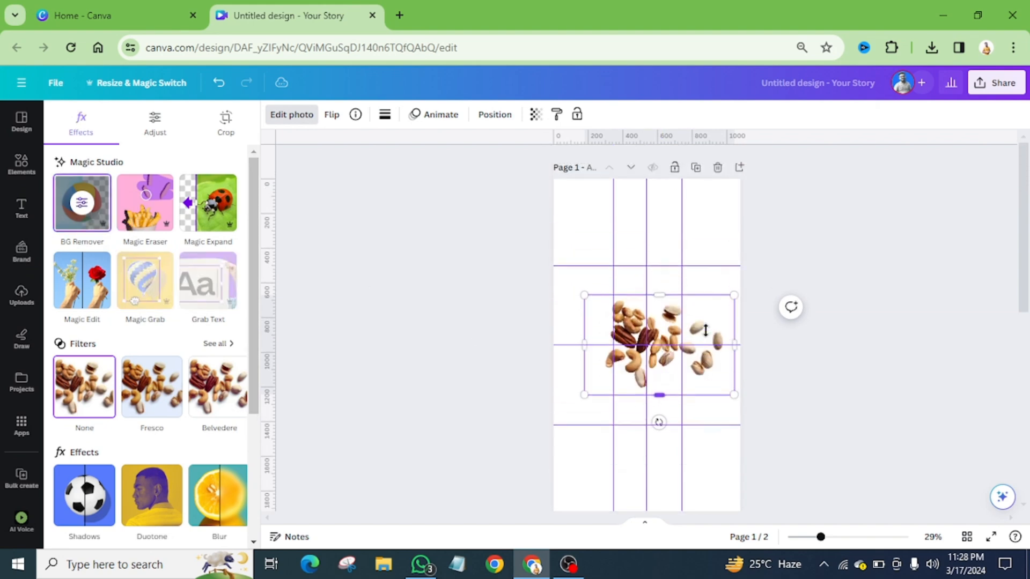
Shrink the mixed nuts photo to about 345 px wide and place it in the upper-left corner of the wrapper guides
{"action": "left_click_drag", "start_coordinate": [709, 363], "coordinate": [706, 327]}
{"action": "scroll", "coordinate": [708, 331], "scroll_direction": "up", "scroll_amount": 5}
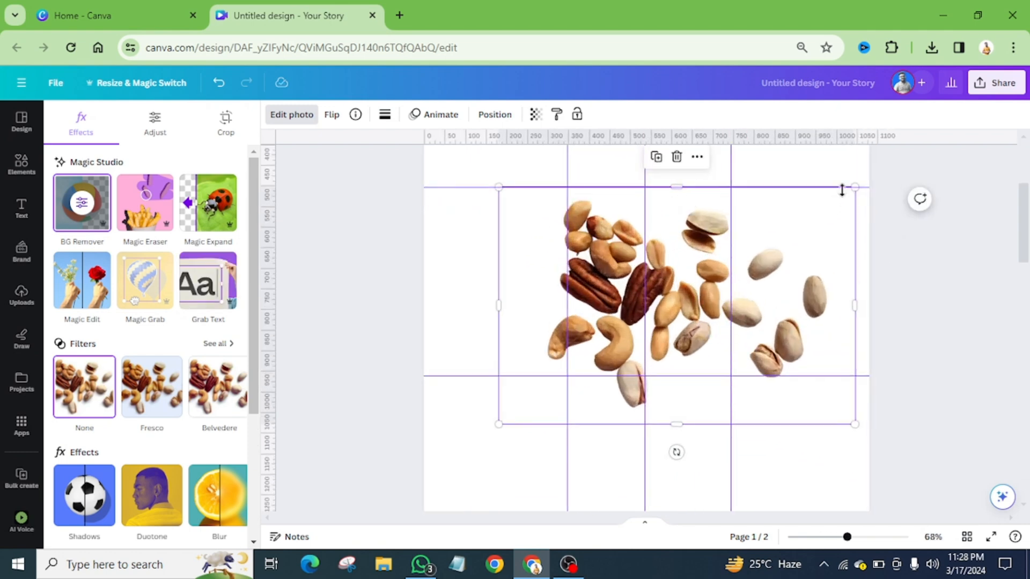
{"action": "left_click_drag", "start_coordinate": [786, 278], "coordinate": [788, 298]}
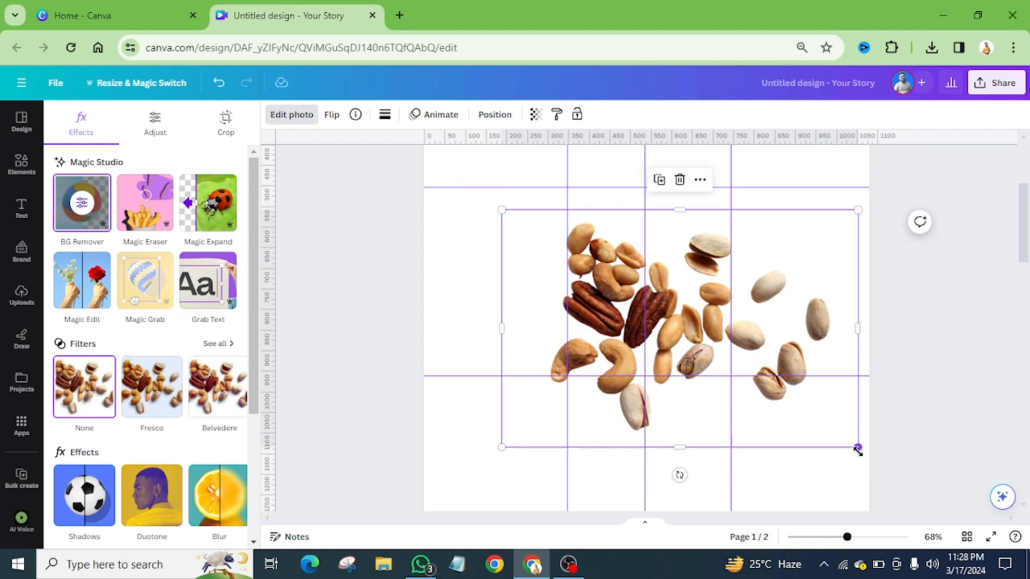
{"action": "left_click_drag", "start_coordinate": [857, 449], "coordinate": [656, 226]}
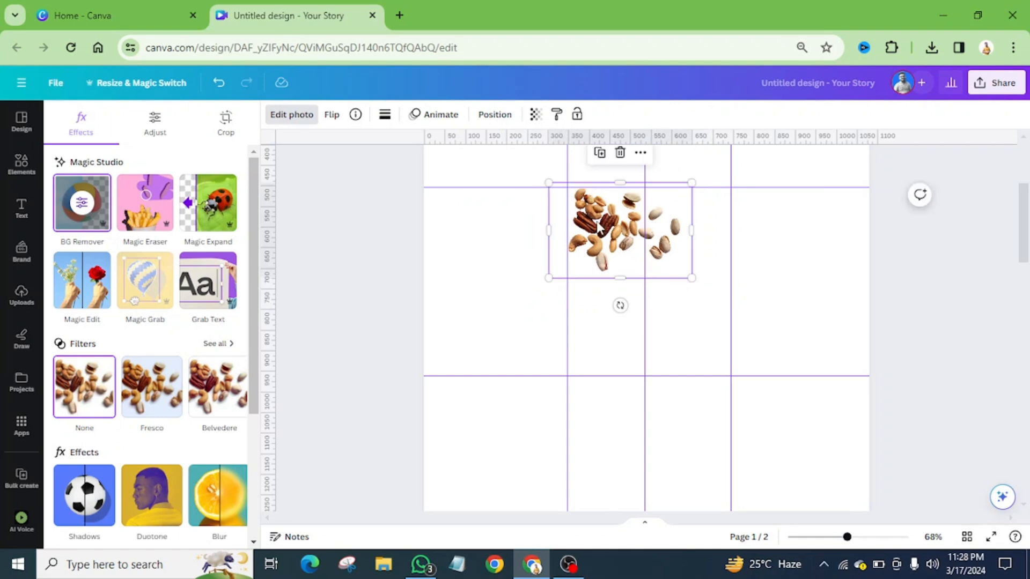
Duplicate the mixed nuts, flip the copy horizontally and place it as a mirror image at the upper-right corner of the wrapper guides
{"action": "left_click", "coordinate": [599, 154]}
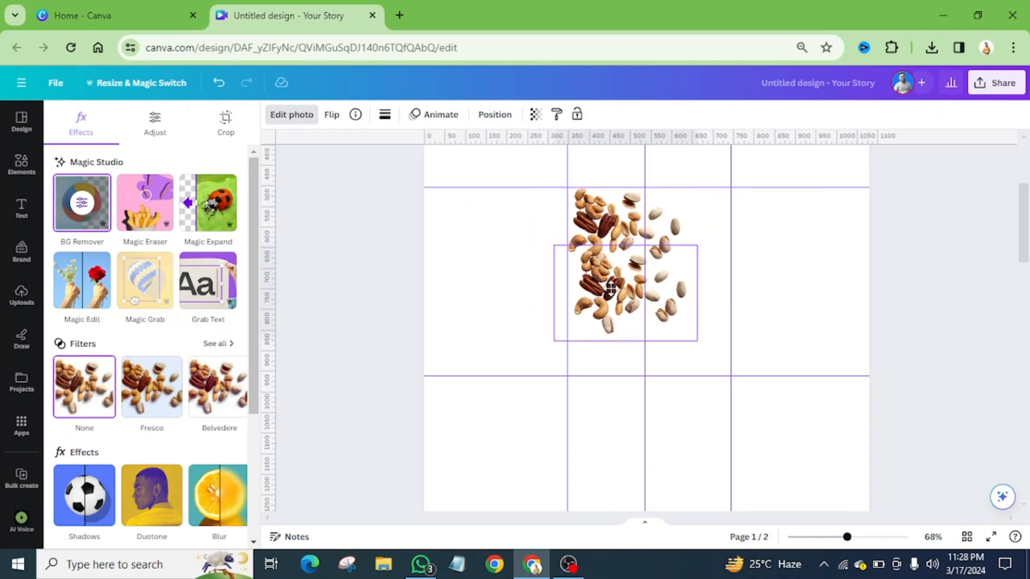
{"action": "left_click", "coordinate": [314, 116]}
{"action": "left_click", "coordinate": [331, 116]}
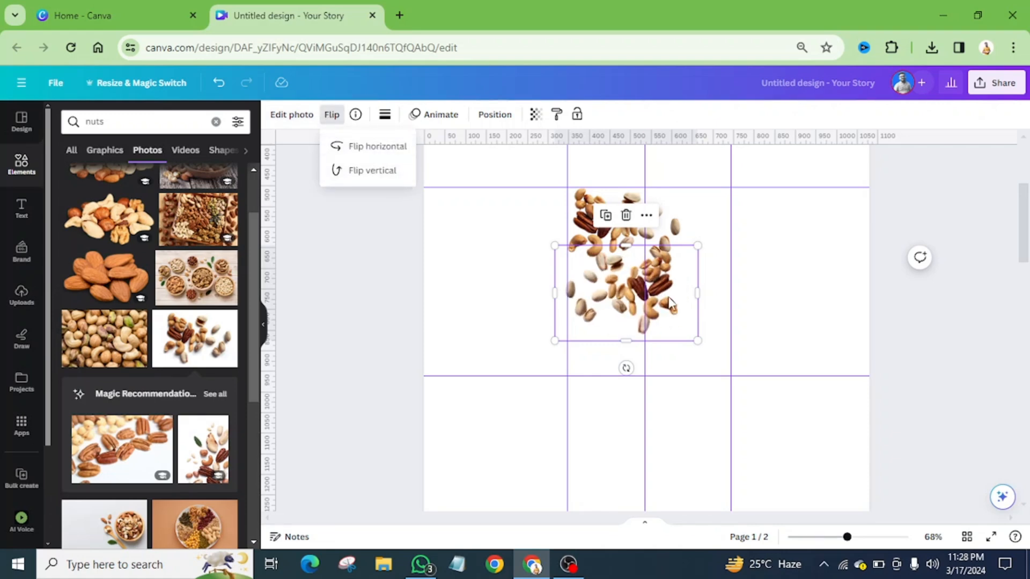
{"action": "left_click", "coordinate": [376, 146]}
{"action": "left_click_drag", "start_coordinate": [671, 294], "coordinate": [722, 236]}
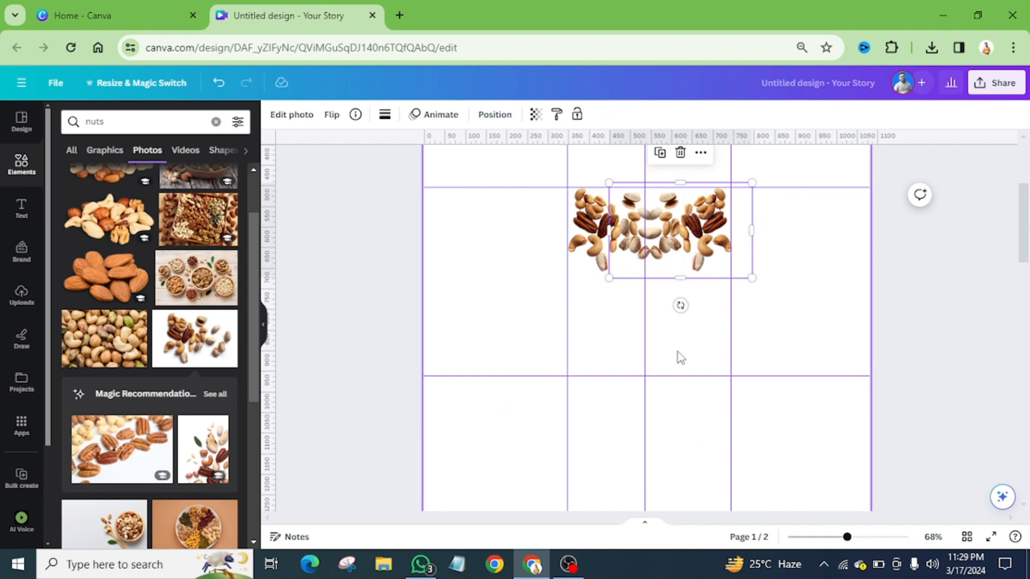
Add the photo of shelled and unshelled pistachios from the nuts photo results to page 1
{"action": "scroll", "coordinate": [680, 358], "scroll_direction": "down", "scroll_amount": 2}
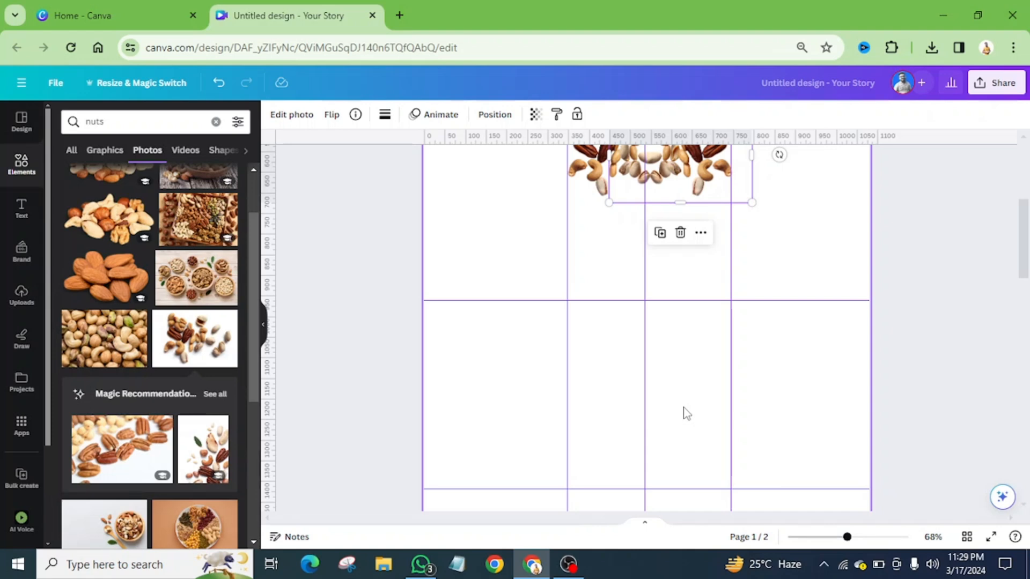
{"action": "scroll", "coordinate": [136, 421], "scroll_direction": "down", "scroll_amount": 5}
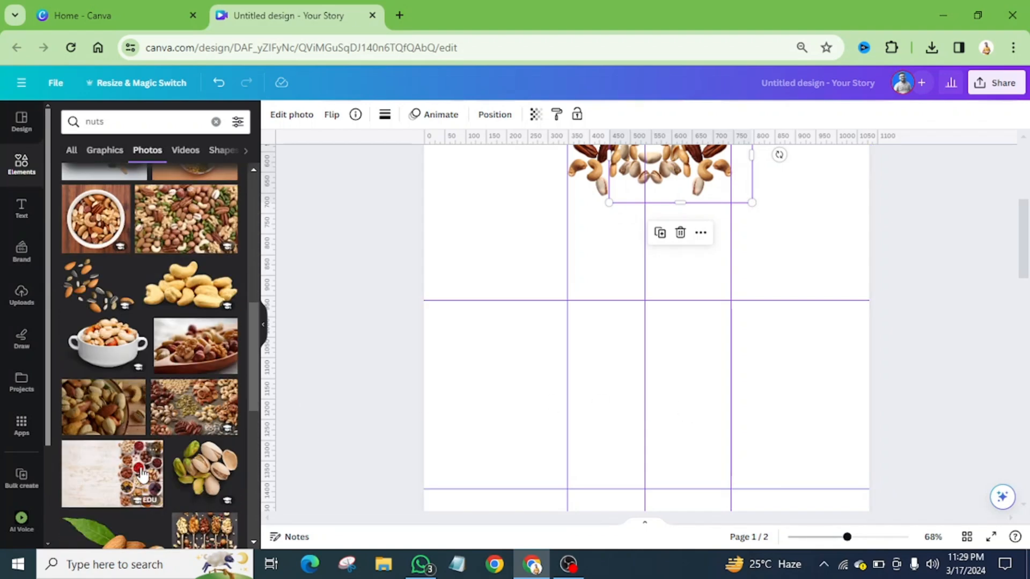
{"action": "left_click", "coordinate": [146, 477]}
{"action": "key", "text": "Delete"}
{"action": "scroll", "coordinate": [164, 418], "scroll_direction": "down", "scroll_amount": 4}
{"action": "left_click", "coordinate": [205, 241]}
Shrink the pistachio photo below the mixed nuts and place a copy rotated about -165° diagonally below it, inside the wrapper guides
{"action": "left_click_drag", "start_coordinate": [788, 200], "coordinate": [659, 321]}
{"action": "left_click_drag", "start_coordinate": [609, 370], "coordinate": [643, 306]}
{"action": "left_click_drag", "start_coordinate": [644, 378], "coordinate": [663, 235]}
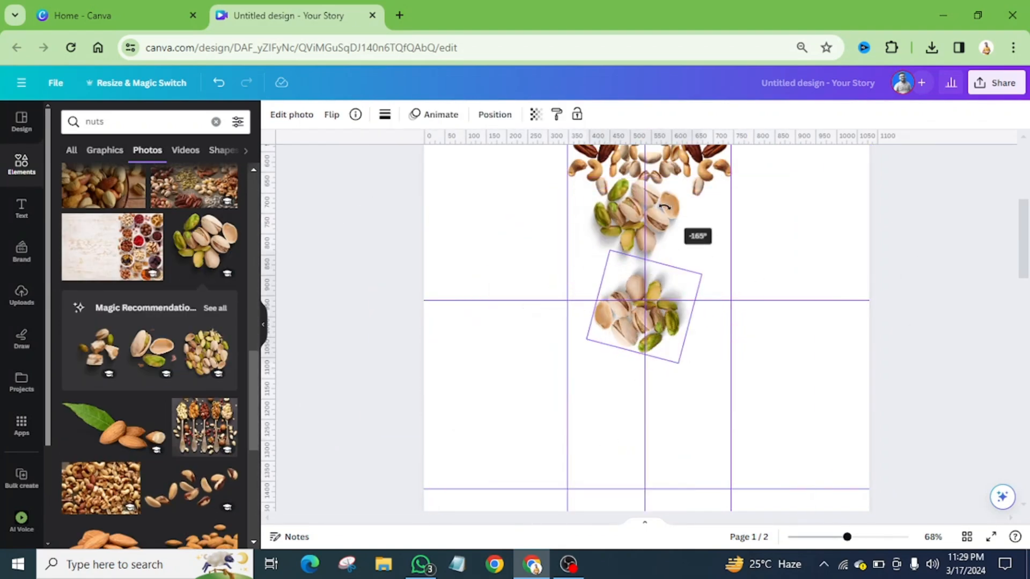
{"action": "left_click_drag", "start_coordinate": [643, 306], "coordinate": [701, 247]}
{"action": "left_click_drag", "start_coordinate": [760, 213], "coordinate": [744, 223]}
{"action": "left_click_drag", "start_coordinate": [711, 283], "coordinate": [710, 275]}
{"action": "left_click_drag", "start_coordinate": [626, 225], "coordinate": [625, 233]}
Add the scattered brown-skinned nuts photo, shrink it and place it below the pistachios around the middle horizontal guide
{"action": "left_click", "coordinate": [197, 483]}
{"action": "left_click_drag", "start_coordinate": [828, 221], "coordinate": [577, 358]}
{"action": "left_click_drag", "start_coordinate": [517, 404], "coordinate": [483, 392]}
{"action": "left_click_drag", "start_coordinate": [510, 358], "coordinate": [669, 309]}
{"action": "scroll", "coordinate": [187, 427], "scroll_direction": "down", "scroll_amount": 4}
{"action": "scroll", "coordinate": [187, 428], "scroll_direction": "down", "scroll_amount": 8}
{"action": "left_click", "coordinate": [105, 333]}
{"action": "key", "text": "Delete"}
Add the photo of two cashews with crumbs, shrink it and place it at the left guide beside the pistachios
{"action": "scroll", "coordinate": [199, 346], "scroll_direction": "down", "scroll_amount": 20}
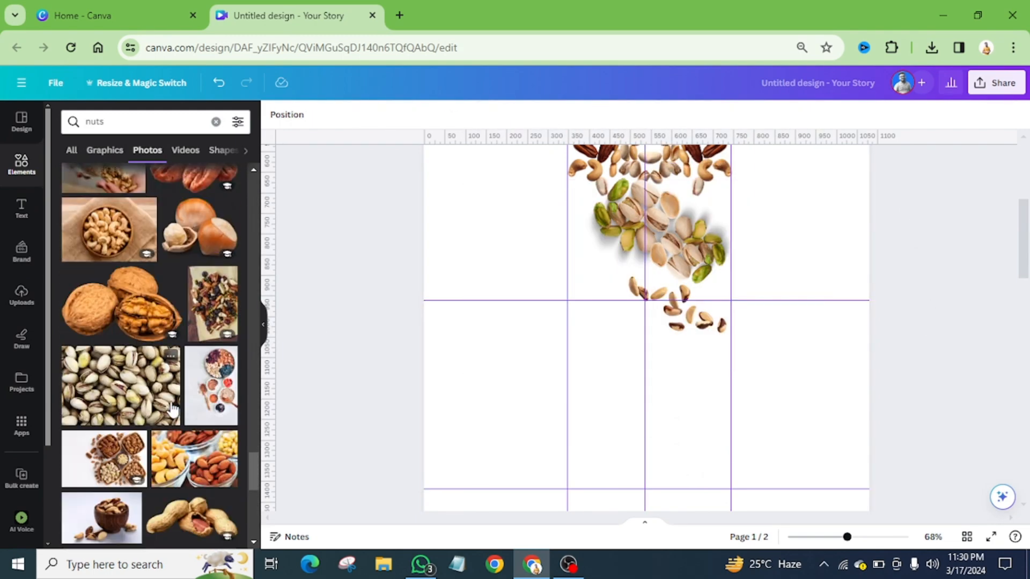
{"action": "left_click", "coordinate": [213, 333]}
{"action": "left_click_drag", "start_coordinate": [532, 150], "coordinate": [680, 371]}
{"action": "left_click_drag", "start_coordinate": [718, 418], "coordinate": [606, 281]}
Make a rotated, smaller copy of the two cashews and place it at the right guide beside the upper pistachios
{"action": "left_click_drag", "start_coordinate": [606, 282], "coordinate": [605, 367]}
{"action": "left_click_drag", "start_coordinate": [605, 458], "coordinate": [620, 284]}
{"action": "left_click_drag", "start_coordinate": [605, 370], "coordinate": [670, 228]}
{"action": "scroll", "coordinate": [719, 203], "scroll_direction": "up", "scroll_amount": 1}
{"action": "left_click_drag", "start_coordinate": [762, 272], "coordinate": [740, 270]}
Place another small copy of the two cashews at the left guide, above the large cashews and beside the pistachios
{"action": "left_click_drag", "start_coordinate": [717, 279], "coordinate": [585, 295]}
{"action": "left_click_drag", "start_coordinate": [551, 263], "coordinate": [584, 251]}
{"action": "scroll", "coordinate": [616, 284], "scroll_direction": "up", "scroll_amount": 5}
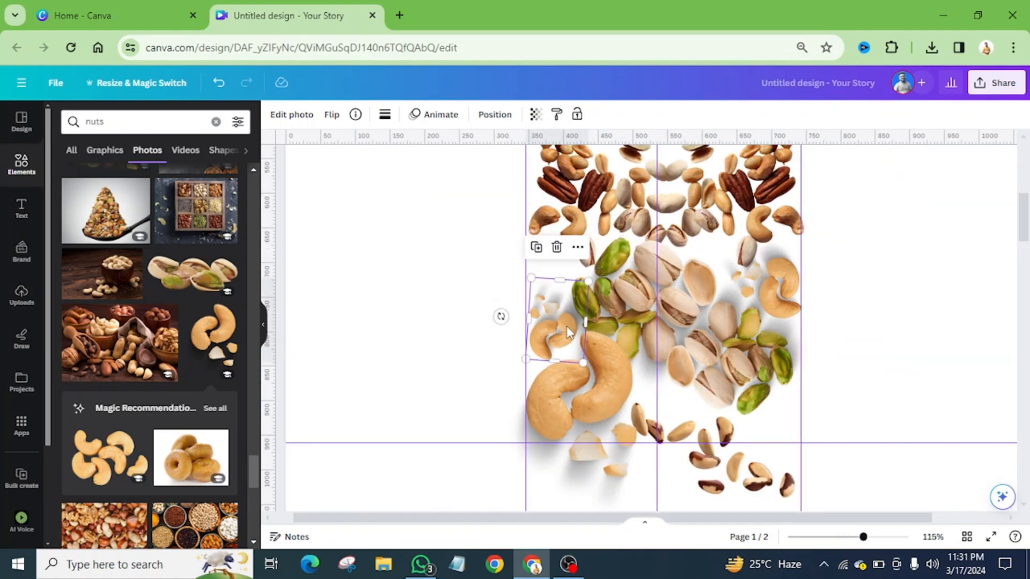
{"action": "left_click_drag", "start_coordinate": [566, 326], "coordinate": [566, 268]}
Add the recommended photo of six cashews, resize it and place it at the left guide below the two large cashews
{"action": "scroll", "coordinate": [566, 279], "scroll_direction": "down", "scroll_amount": 1}
{"action": "scroll", "coordinate": [116, 418], "scroll_direction": "down", "scroll_amount": 1}
{"action": "left_click_drag", "start_coordinate": [110, 382], "coordinate": [721, 455]}
{"action": "left_click_drag", "start_coordinate": [669, 417], "coordinate": [820, 509]}
{"action": "left_click_drag", "start_coordinate": [880, 482], "coordinate": [697, 429]}
{"action": "left_click_drag", "start_coordinate": [575, 379], "coordinate": [671, 448]}
Duplicate the six-cashew cluster, rotate and shrink the copy, and fit it into the gap beside the two large cashews
{"action": "scroll", "coordinate": [718, 440], "scroll_direction": "down", "scroll_amount": 2}
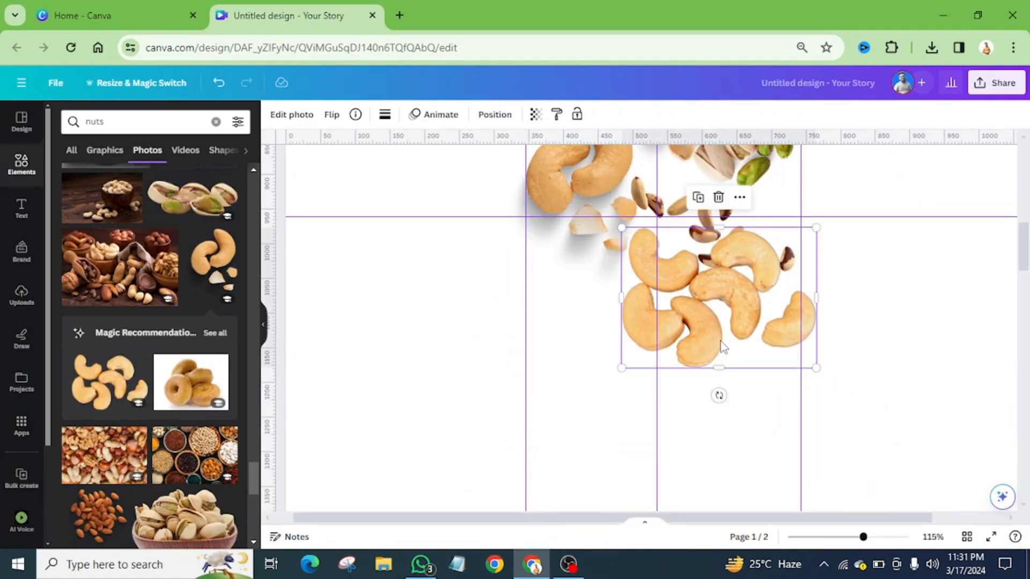
{"action": "left_click_drag", "start_coordinate": [719, 301], "coordinate": [618, 317]}
{"action": "key", "text": "ctrl+d"}
{"action": "left_click_drag", "start_coordinate": [618, 317], "coordinate": [746, 373]}
{"action": "left_click_drag", "start_coordinate": [651, 439], "coordinate": [768, 352]}
{"action": "scroll", "coordinate": [793, 343], "scroll_direction": "up", "scroll_amount": 3}
{"action": "left_click_drag", "start_coordinate": [807, 476], "coordinate": [680, 318]}
Add the brown almond pile photo, shrink it and place it at the left guide below the six-cashew cluster
{"action": "scroll", "coordinate": [102, 429], "scroll_direction": "down", "scroll_amount": 3}
{"action": "left_click", "coordinate": [99, 370]}
{"action": "scroll", "coordinate": [765, 423], "scroll_direction": "down", "scroll_amount": 6}
{"action": "left_click_drag", "start_coordinate": [989, 440], "coordinate": [770, 195]}
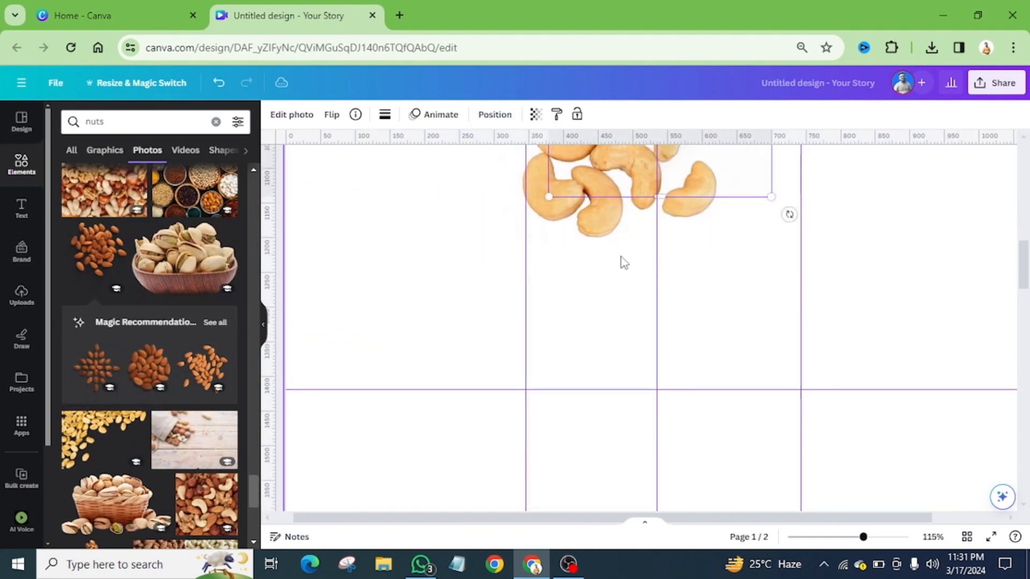
{"action": "left_click_drag", "start_coordinate": [699, 172], "coordinate": [704, 268]}
Add the loose cashew pile photo, shrink it and fit it along the bottom edge of the wrapper guides below the almonds
{"action": "scroll", "coordinate": [660, 322], "scroll_direction": "down", "scroll_amount": 5}
{"action": "left_click_drag", "start_coordinate": [600, 450], "coordinate": [627, 428]}
{"action": "left_click_drag", "start_coordinate": [659, 384], "coordinate": [618, 400]}
Add the recommended scattered almonds photo, shrink it and place it at the right guide beside the brown almond pile
{"action": "left_click", "coordinate": [204, 367]}
{"action": "left_click_drag", "start_coordinate": [773, 414], "coordinate": [694, 336]}
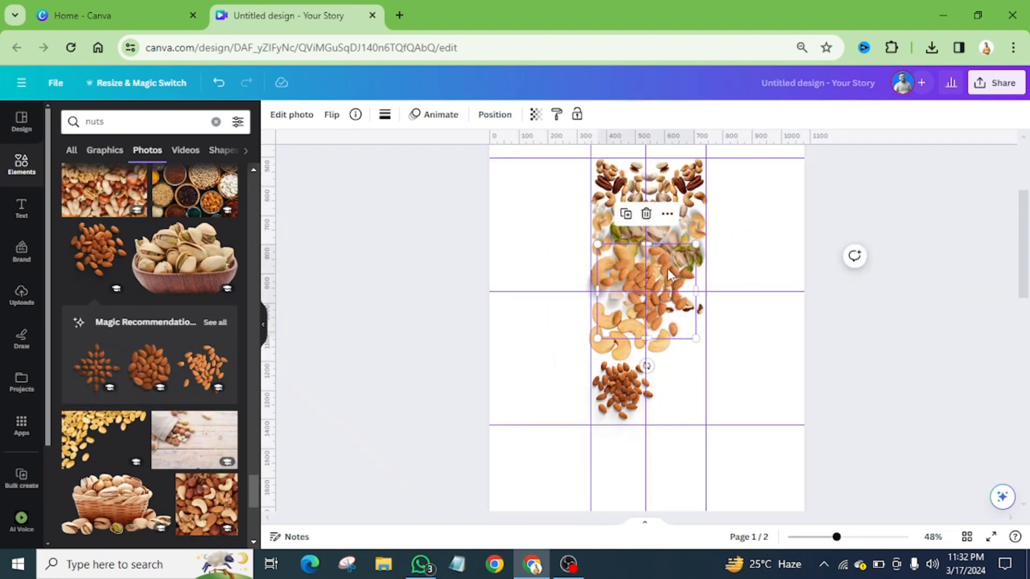
{"action": "left_click_drag", "start_coordinate": [665, 295], "coordinate": [689, 379]}
{"action": "left_click_drag", "start_coordinate": [719, 373], "coordinate": [704, 381]}
Add the recommended round almond pile, shrink it and place small copies around the scattered brown-skinned nuts near the right guide
{"action": "left_click", "coordinate": [150, 368]}
{"action": "scroll", "coordinate": [665, 304], "scroll_direction": "up", "scroll_amount": 5}
{"action": "left_click_drag", "start_coordinate": [775, 429], "coordinate": [650, 303]}
{"action": "left_click_drag", "start_coordinate": [626, 276], "coordinate": [740, 359]}
{"action": "left_click_drag", "start_coordinate": [739, 359], "coordinate": [685, 346]}
{"action": "scroll", "coordinate": [680, 319], "scroll_direction": "down", "scroll_amount": 3}
{"action": "scroll", "coordinate": [585, 323], "scroll_direction": "down", "scroll_amount": 2}
{"action": "scroll", "coordinate": [184, 443], "scroll_direction": "down", "scroll_amount": 10}
{"action": "left_click", "coordinate": [100, 410]}
{"action": "left_click_drag", "start_coordinate": [777, 214], "coordinate": [590, 407]}
{"action": "left_click_drag", "start_coordinate": [536, 465], "coordinate": [655, 471]}
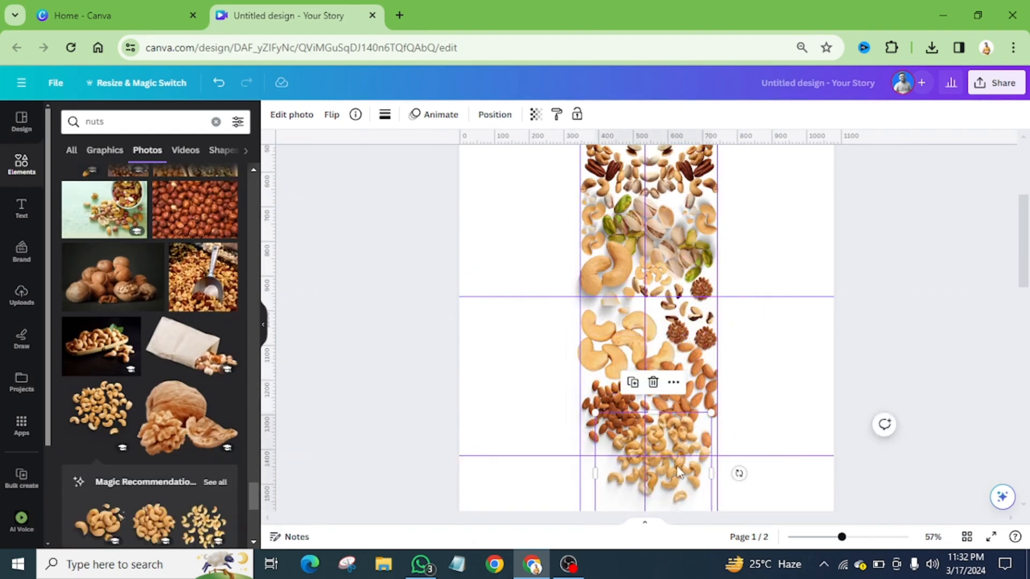
{"action": "left_click", "coordinate": [770, 341]}
{"action": "scroll", "coordinate": [770, 341], "scroll_direction": "up", "scroll_amount": 3}
{"action": "scroll", "coordinate": [770, 340], "scroll_direction": "down", "scroll_amount": 3}
{"action": "scroll", "coordinate": [725, 335], "scroll_direction": "down", "scroll_amount": 2}
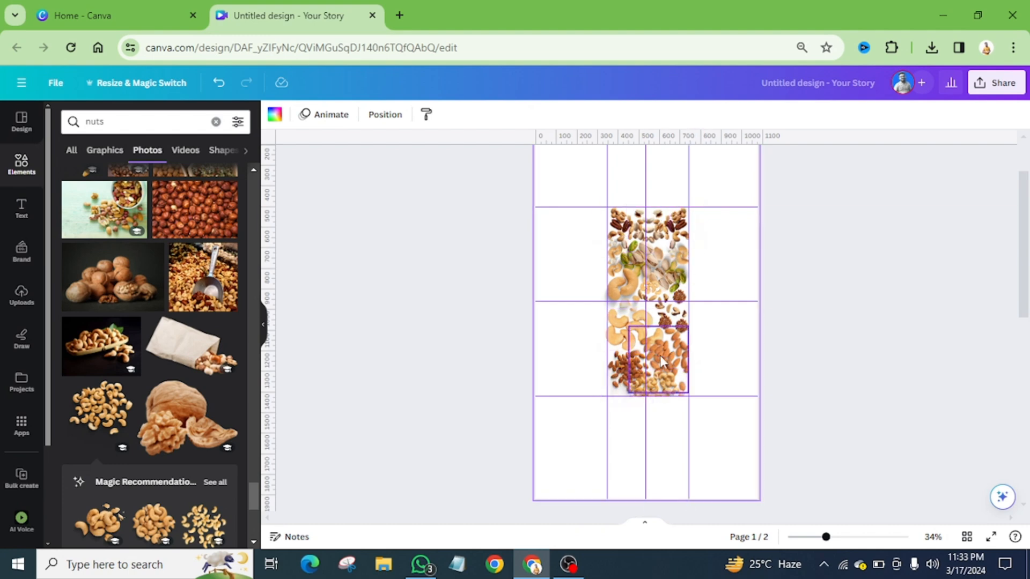
{"action": "scroll", "coordinate": [660, 355], "scroll_direction": "down", "scroll_amount": 1}
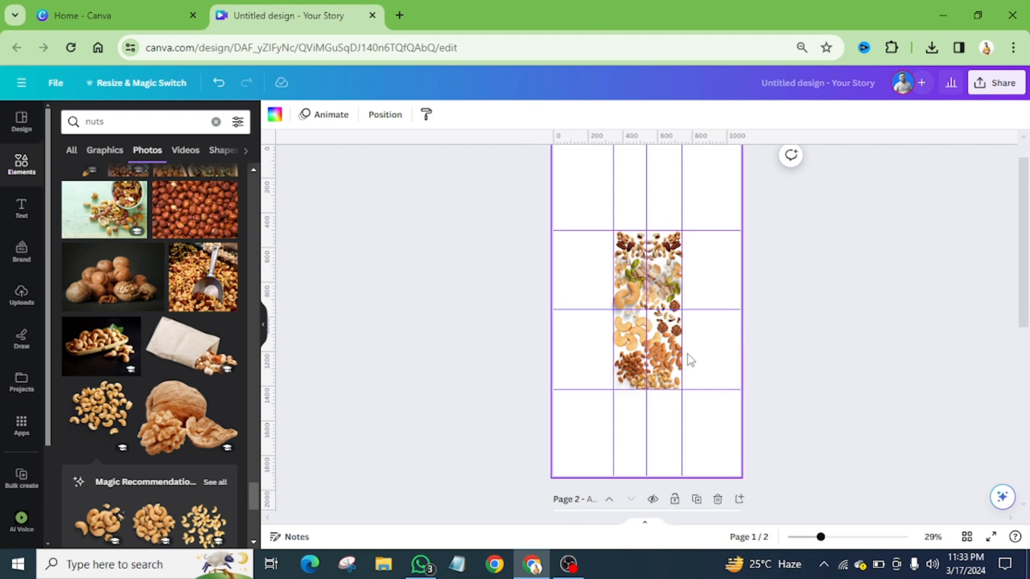
Download only page 1 as a PNG with transparent background and save it as Untitled design (4) in Downloads
{"action": "left_click", "coordinate": [997, 86]}
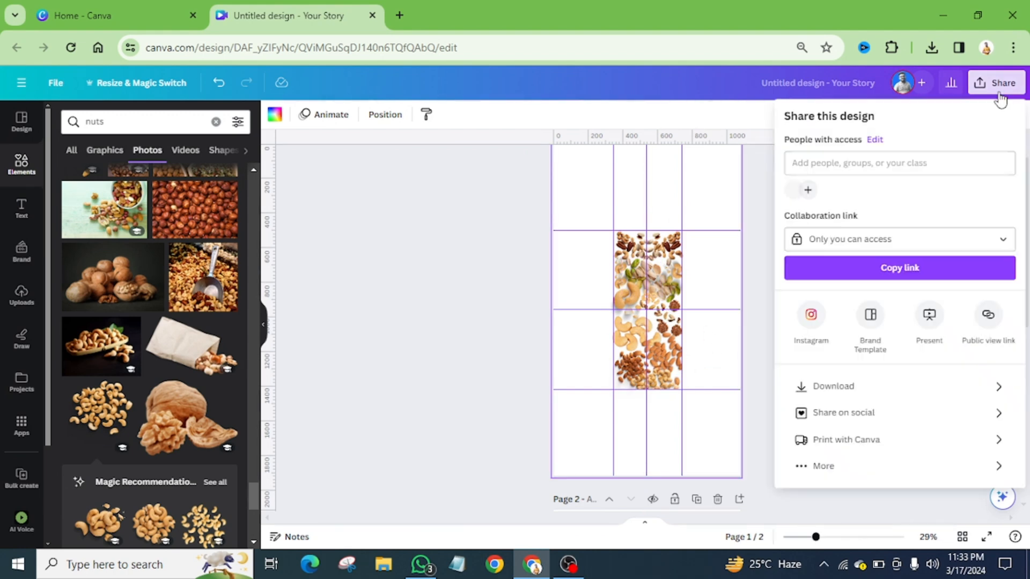
{"action": "left_click", "coordinate": [864, 387]}
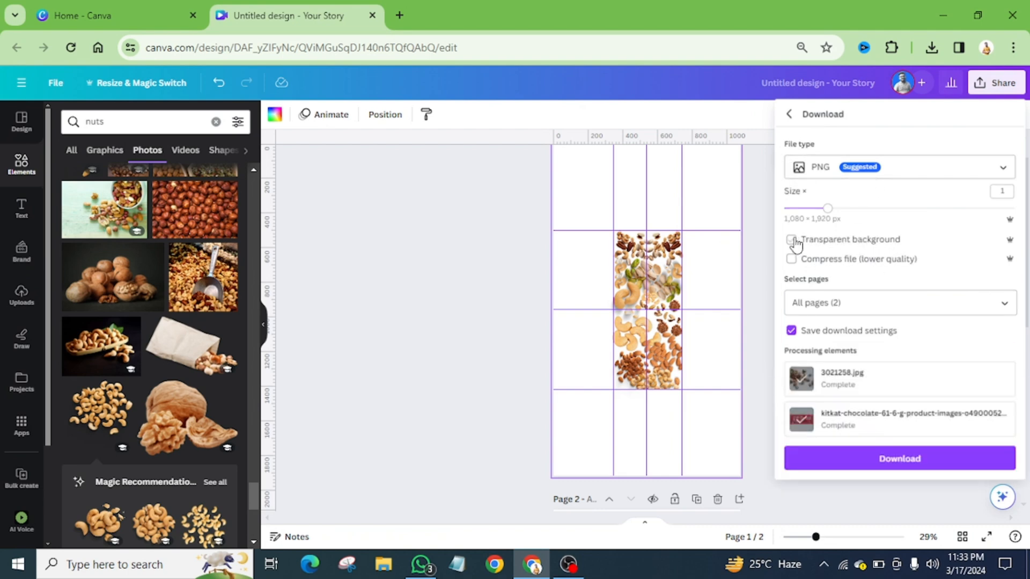
{"action": "left_click", "coordinate": [1003, 303]}
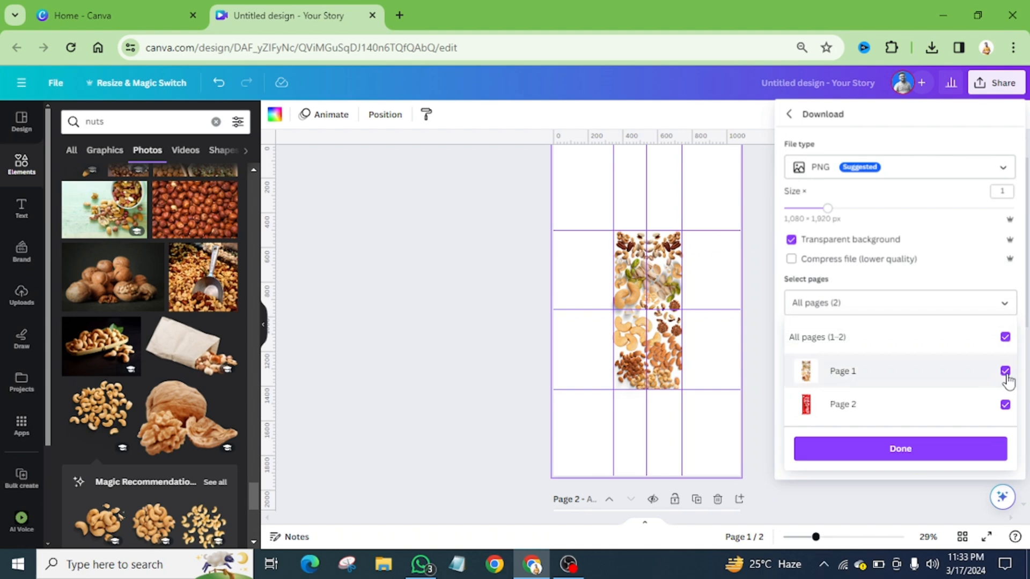
{"action": "left_click", "coordinate": [1005, 405]}
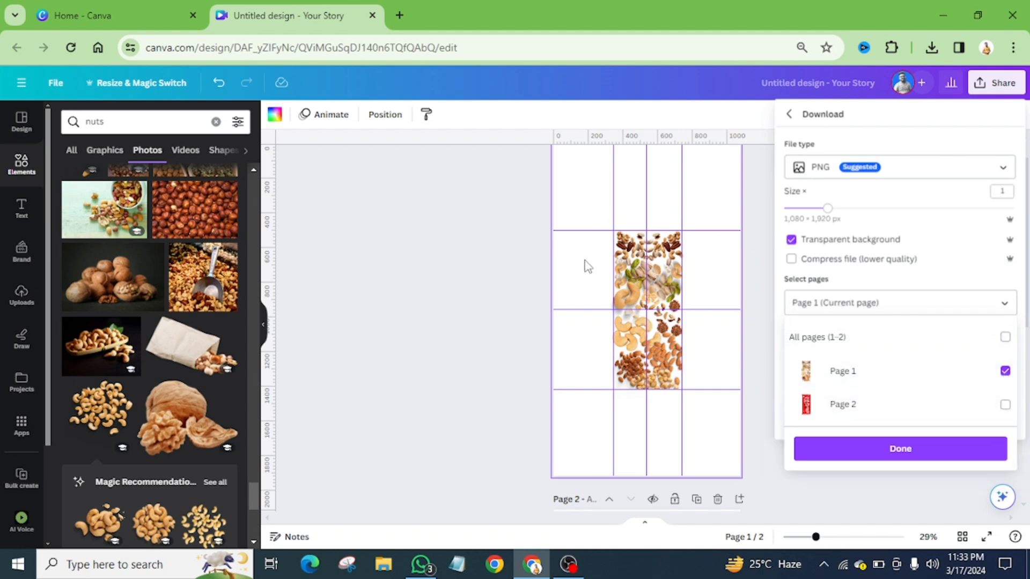
{"action": "left_click", "coordinate": [919, 453]}
{"action": "left_click", "coordinate": [931, 424]}
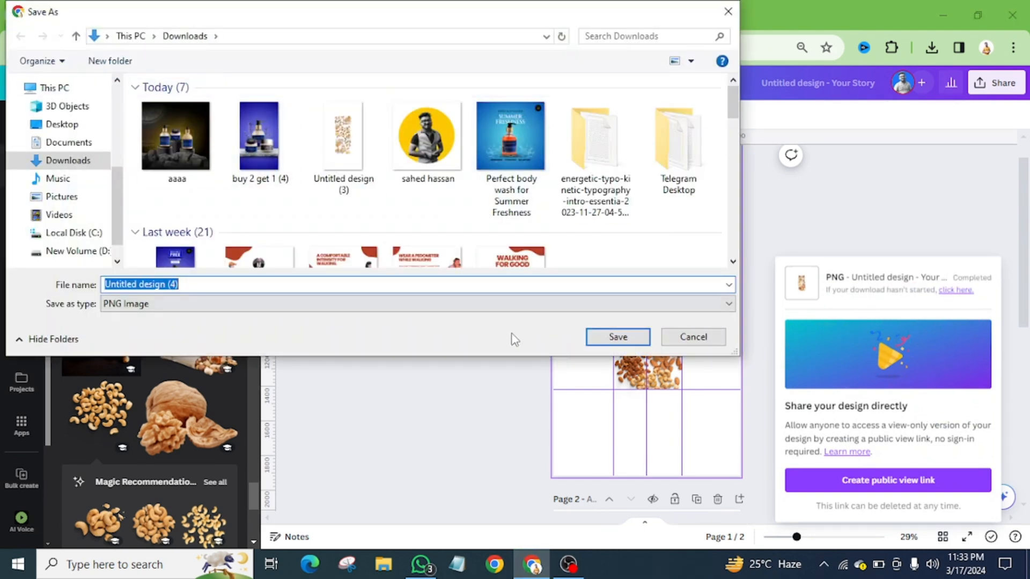
{"action": "left_click", "coordinate": [617, 336]}
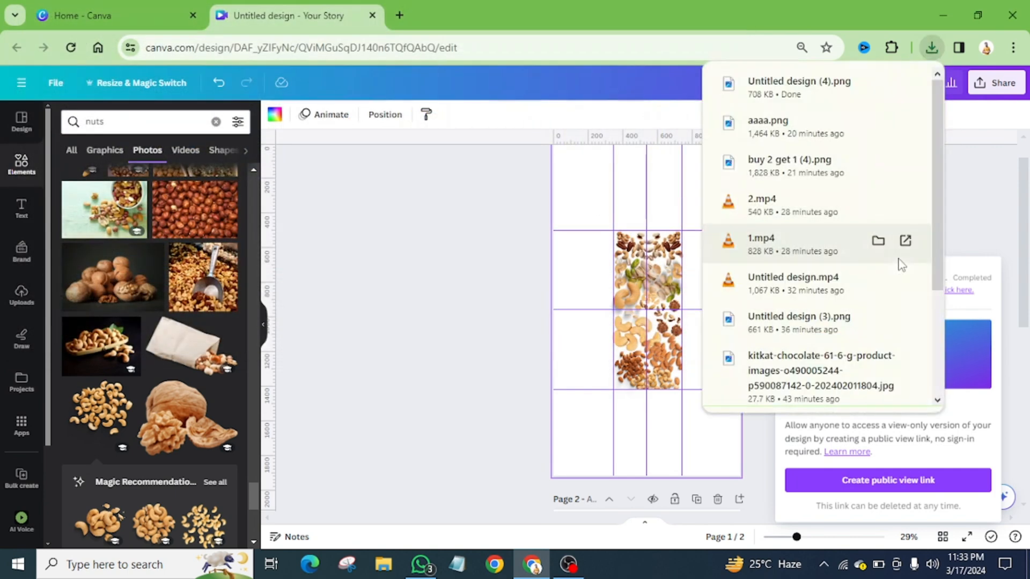
{"action": "left_click", "coordinate": [972, 228]}
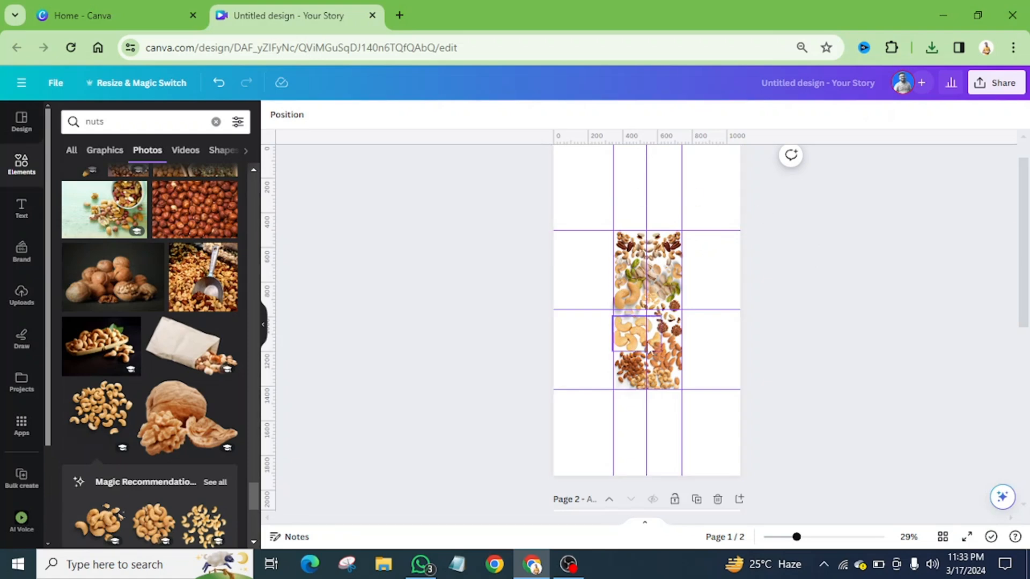
Upload the file Untitled design (4) from Downloads to the design's uploaded images
{"action": "left_click", "coordinate": [24, 302]}
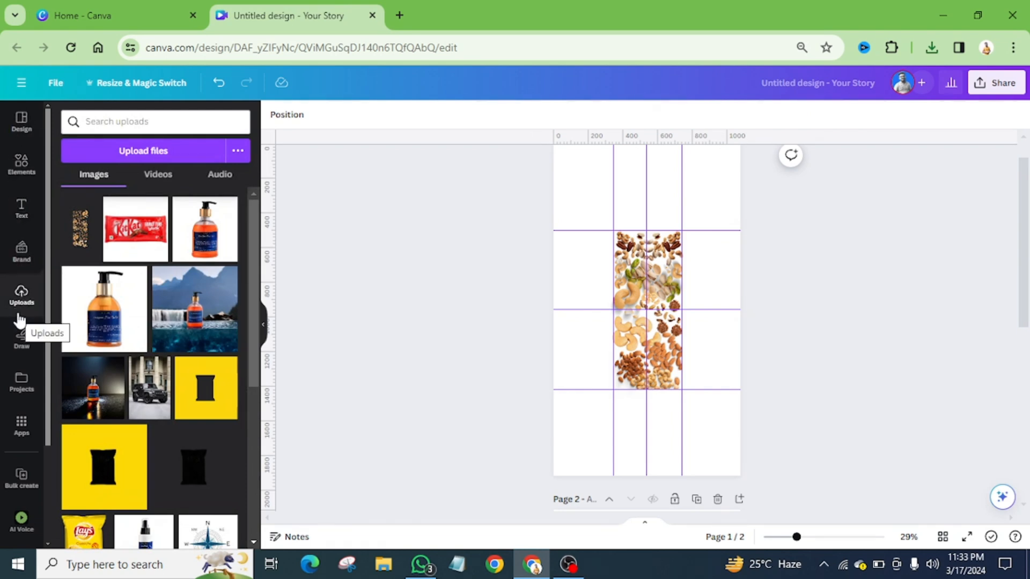
{"action": "left_click", "coordinate": [140, 154]}
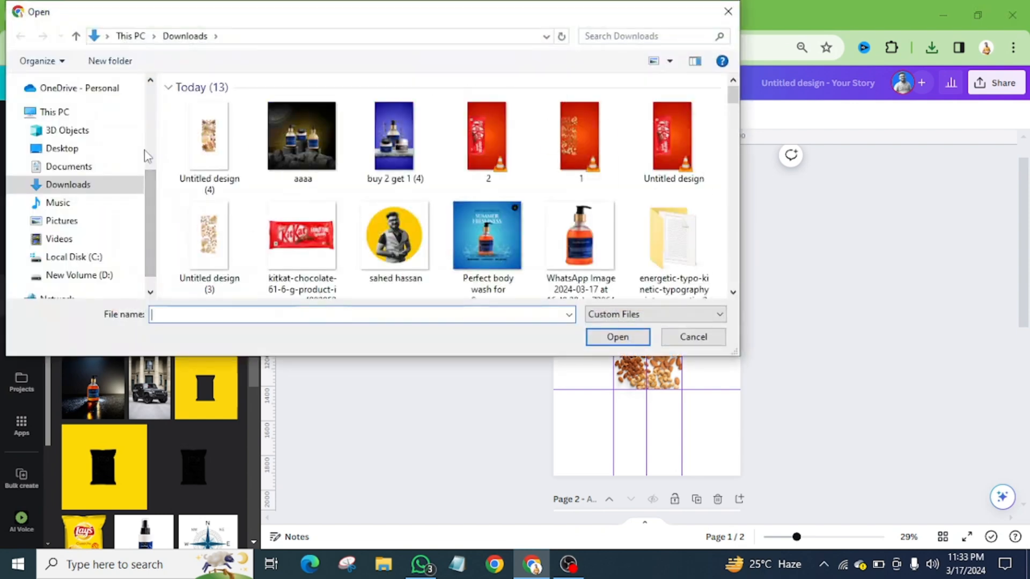
{"action": "left_click", "coordinate": [215, 142]}
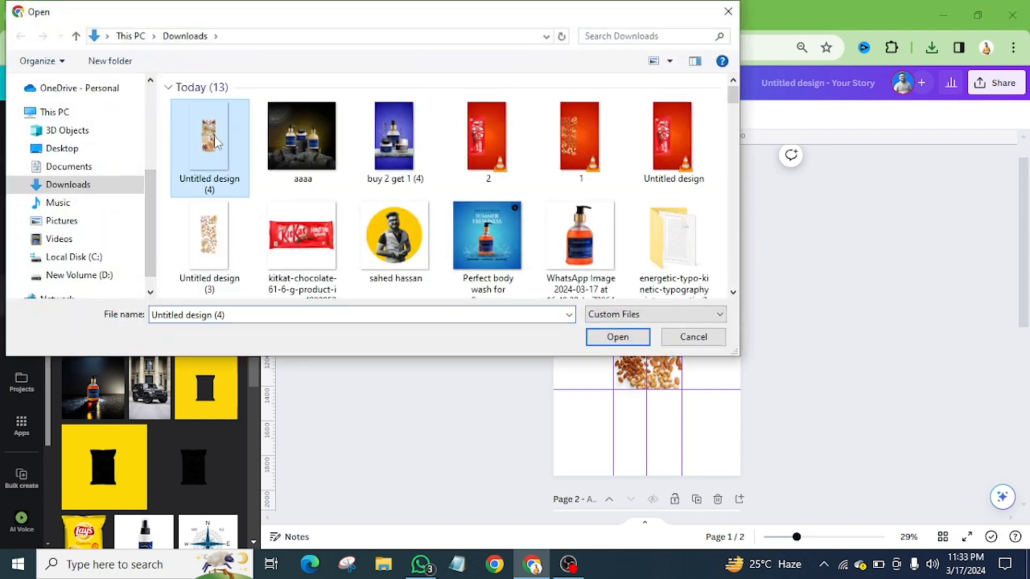
{"action": "left_click", "coordinate": [618, 337]}
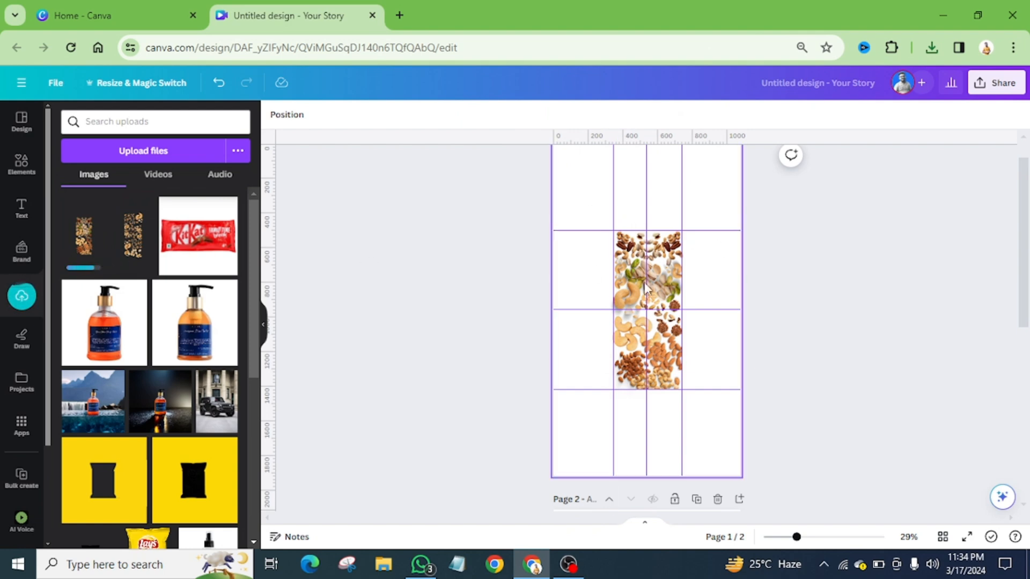
Delete all nut photos from page 1 and remove the four wrapper-edge guides, keeping the two centre guides
{"action": "left_click_drag", "start_coordinate": [590, 206], "coordinate": [691, 418]}
{"action": "key", "text": "Delete"}
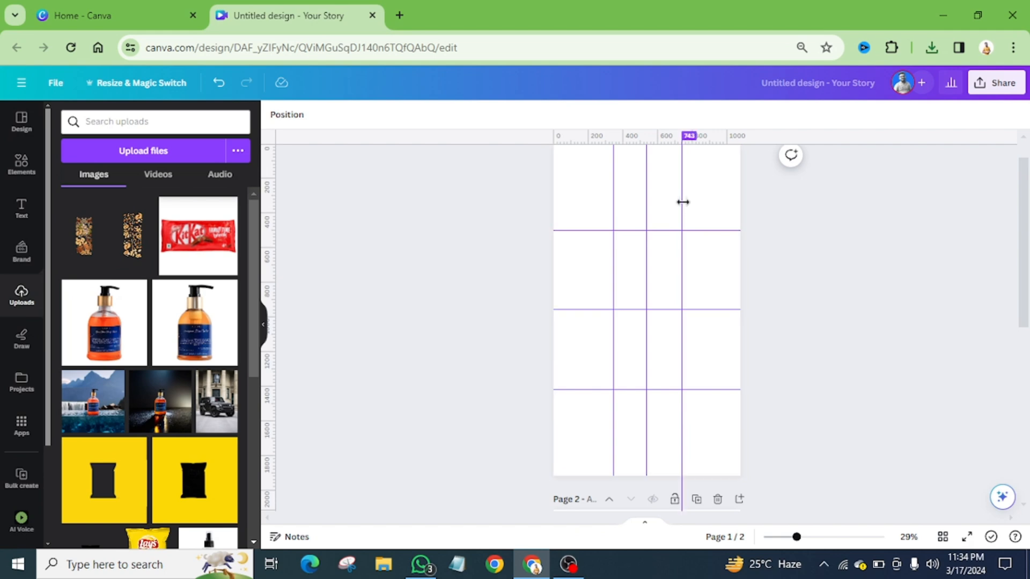
{"action": "left_click_drag", "start_coordinate": [682, 202], "coordinate": [906, 214]}
{"action": "left_click_drag", "start_coordinate": [613, 200], "coordinate": [370, 205]}
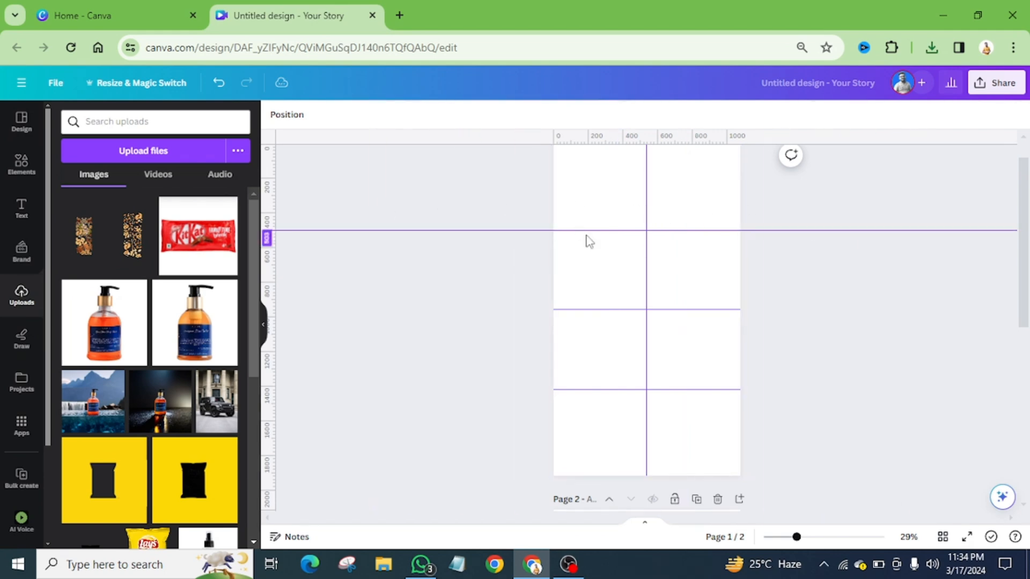
{"action": "scroll", "coordinate": [588, 227], "scroll_direction": "up", "scroll_amount": 2}
{"action": "left_click_drag", "start_coordinate": [606, 262], "coordinate": [614, 144]}
{"action": "scroll", "coordinate": [620, 402], "scroll_direction": "down", "scroll_amount": 3}
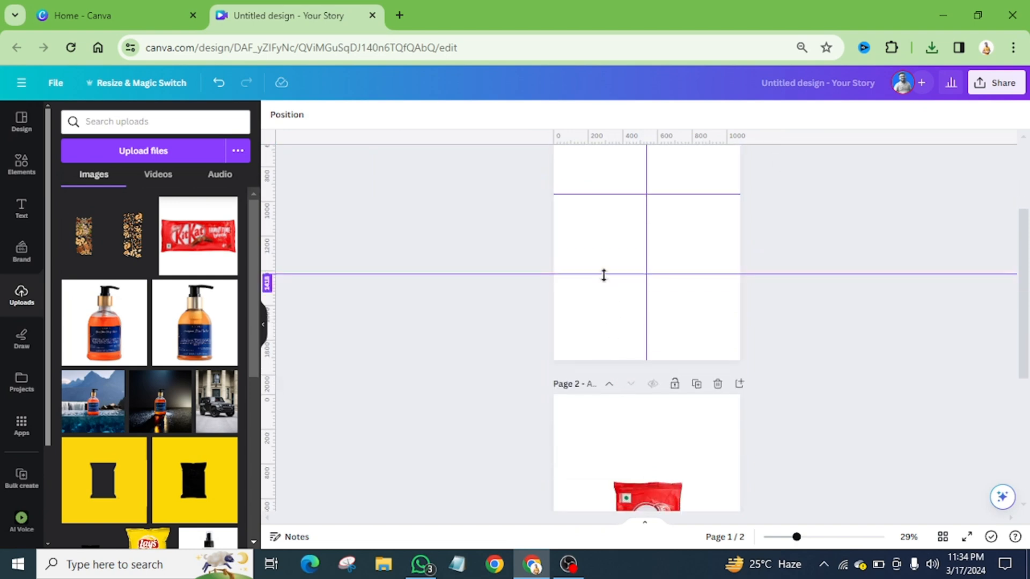
{"action": "left_click_drag", "start_coordinate": [603, 275], "coordinate": [594, 379]}
{"action": "scroll", "coordinate": [747, 386], "scroll_direction": "up", "scroll_amount": 3}
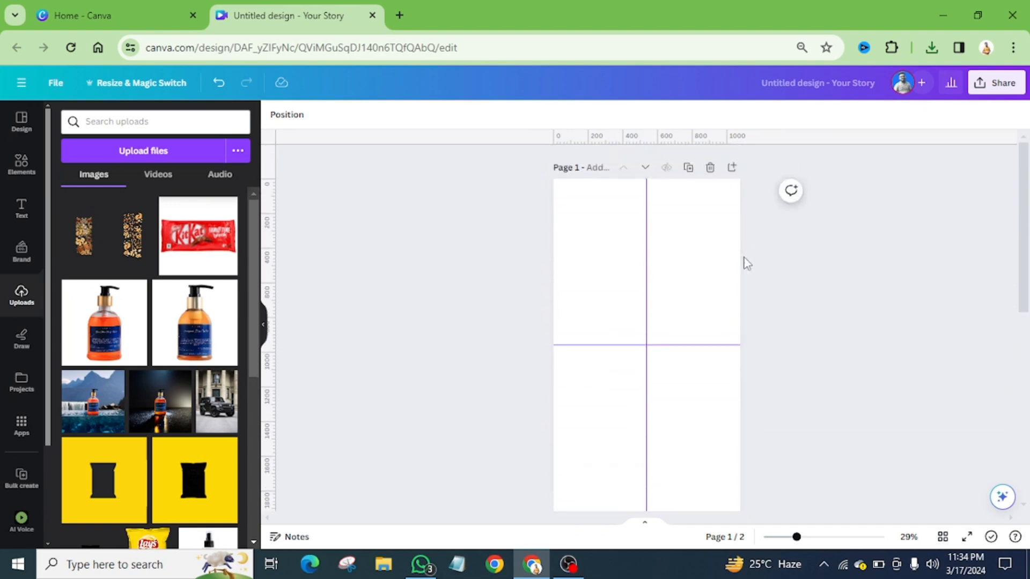
Copy the KitKat wrapper from page 2 and paste it onto page 1
{"action": "scroll", "coordinate": [656, 337], "scroll_direction": "down", "scroll_amount": 6}
{"action": "left_click", "coordinate": [652, 335]}
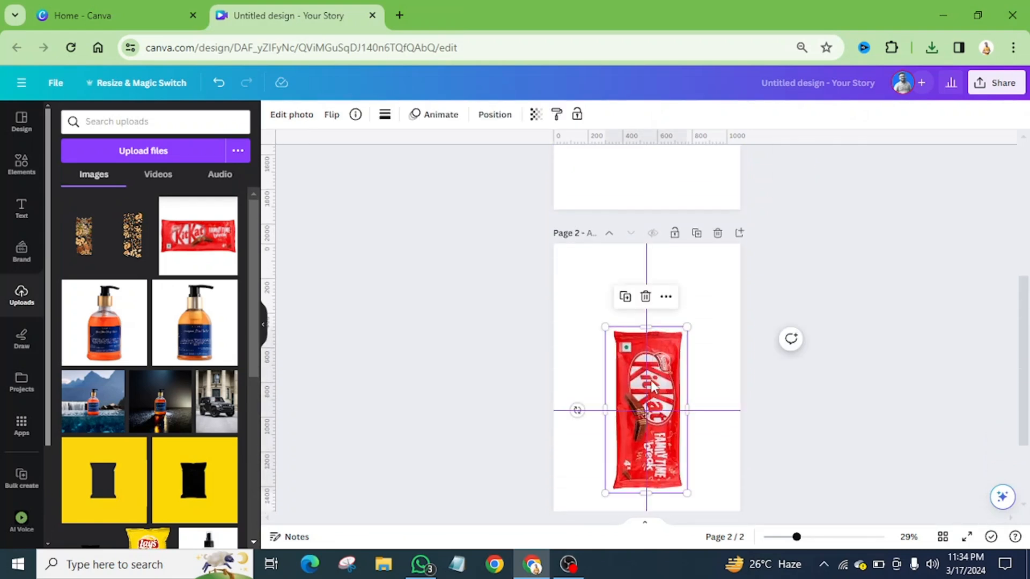
{"action": "scroll", "coordinate": [653, 375], "scroll_direction": "down", "scroll_amount": 2}
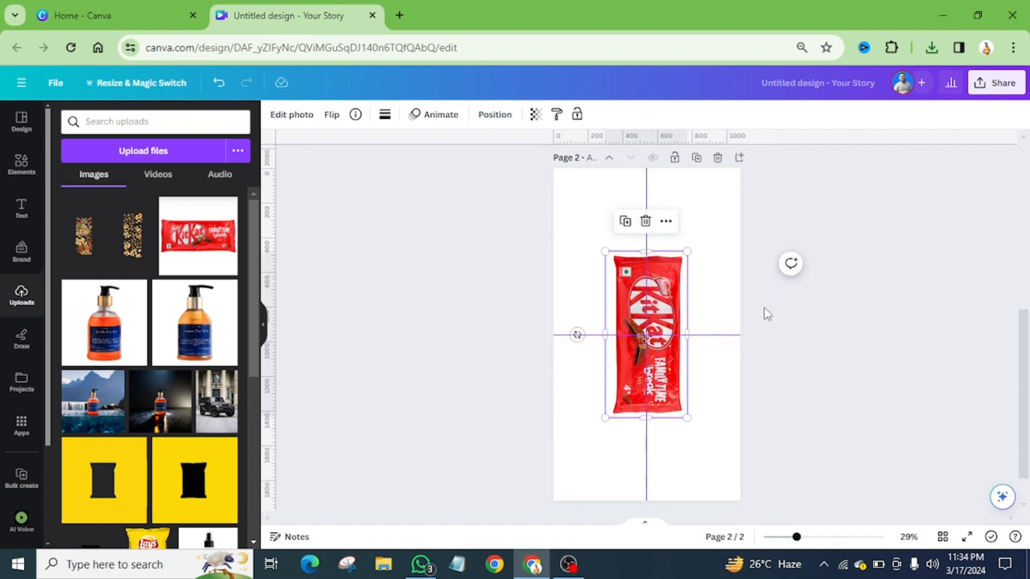
{"action": "scroll", "coordinate": [767, 313], "scroll_direction": "up", "scroll_amount": 5}
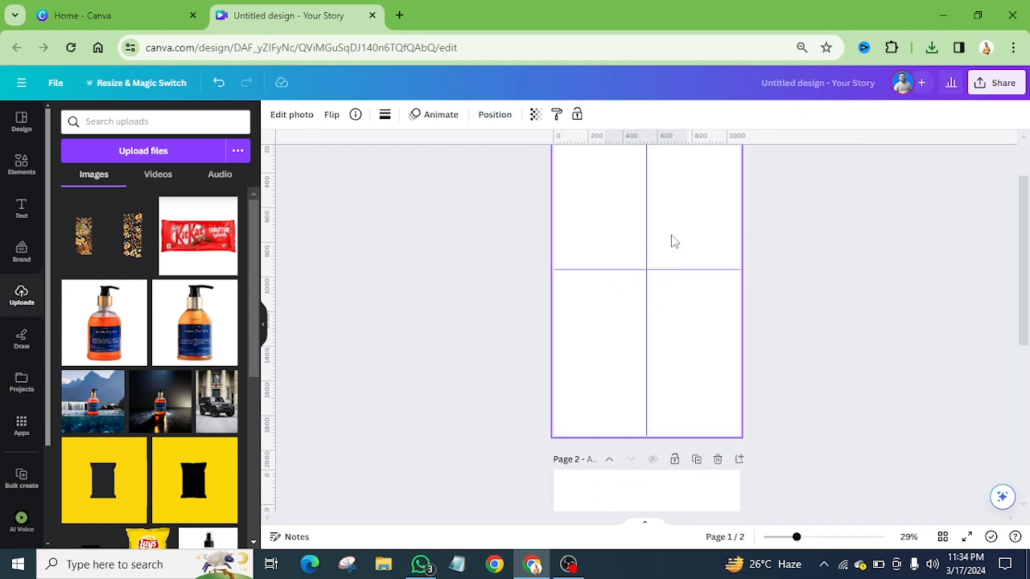
{"action": "key", "text": "ctrl+v"}
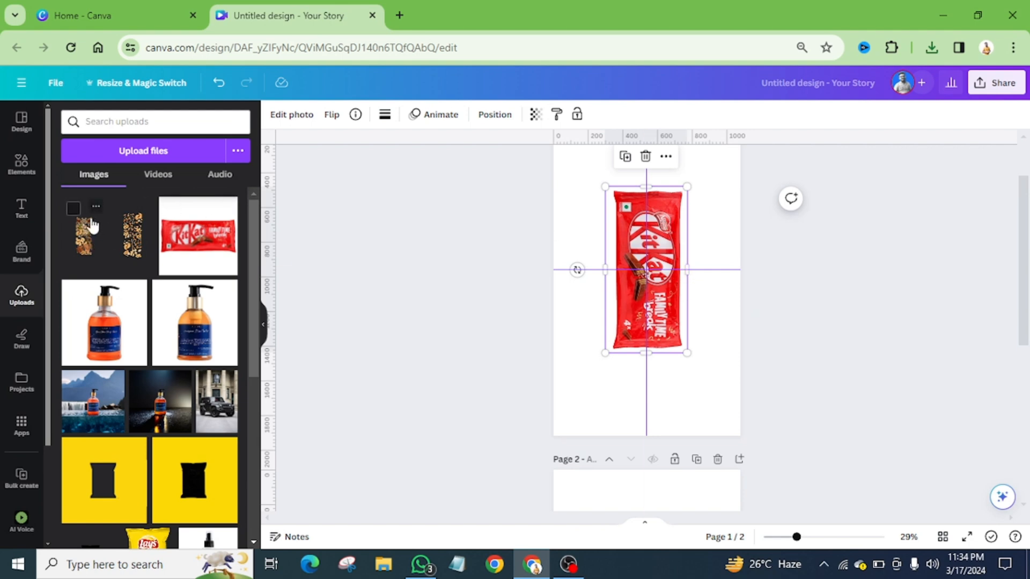
Add the uploaded nuts image over the wrapper on page 1 and enlarge it to fill the whole page
{"action": "left_click", "coordinate": [86, 241]}
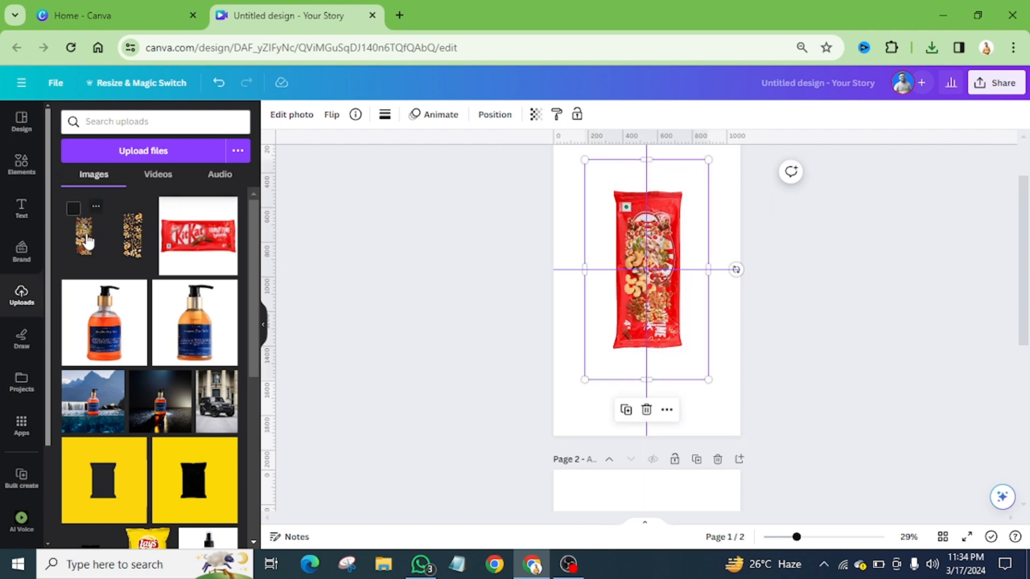
{"action": "scroll", "coordinate": [703, 231], "scroll_direction": "up", "scroll_amount": 2}
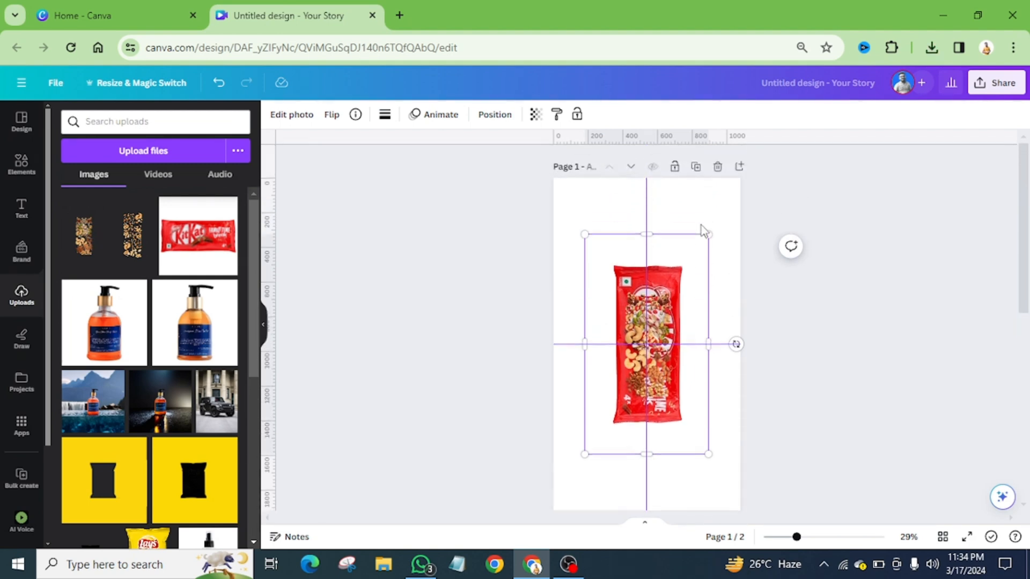
{"action": "left_click_drag", "start_coordinate": [708, 235], "coordinate": [754, 198]}
{"action": "scroll", "coordinate": [753, 202], "scroll_direction": "down", "scroll_amount": 2}
{"action": "left_click_drag", "start_coordinate": [583, 379], "coordinate": [553, 435]}
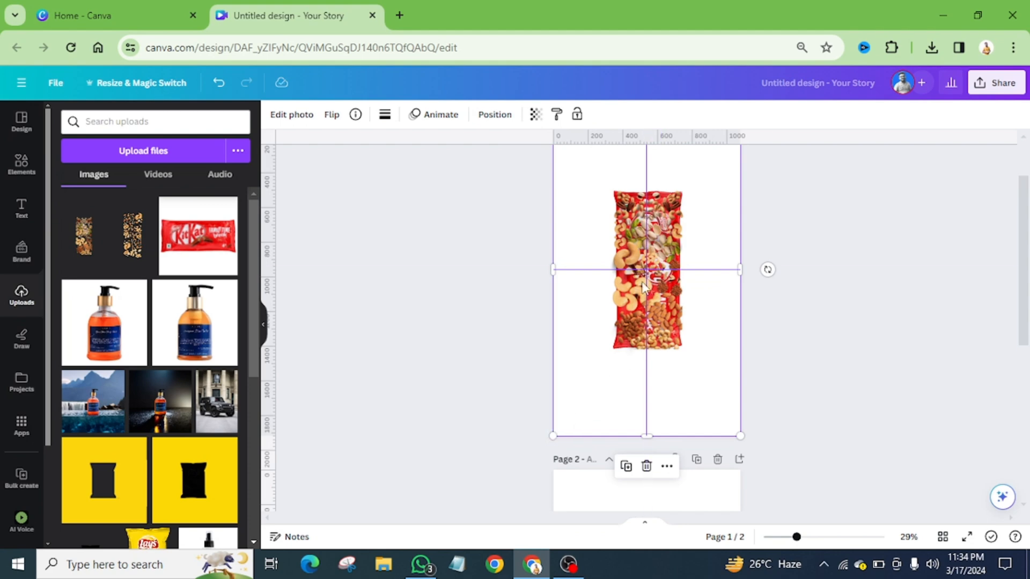
Crop the nuts image on all four sides so its frame closely surrounds the wrapper
{"action": "left_click_drag", "start_coordinate": [739, 275], "coordinate": [688, 303]}
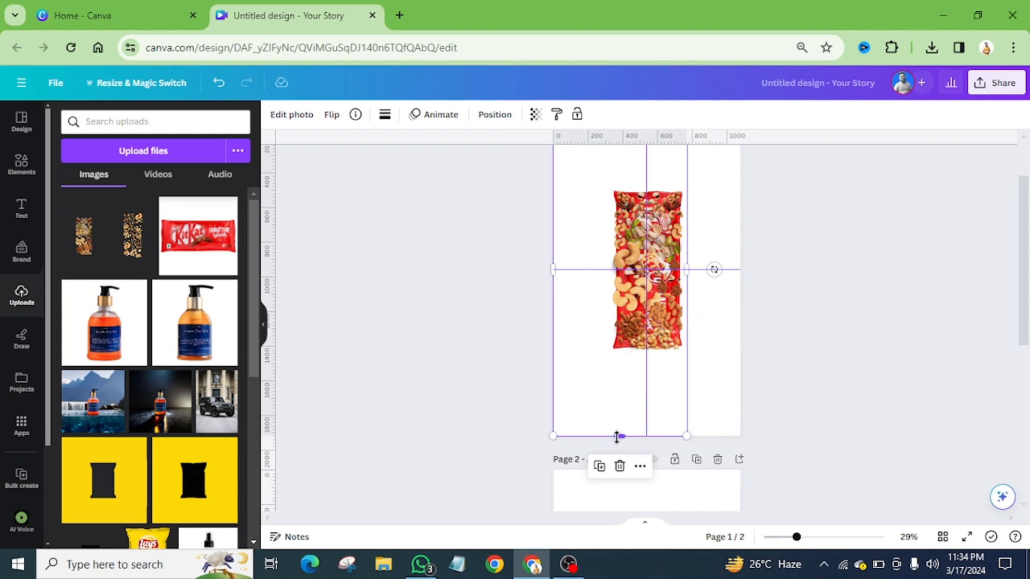
{"action": "left_click_drag", "start_coordinate": [617, 436], "coordinate": [622, 352]}
{"action": "scroll", "coordinate": [645, 263], "scroll_direction": "up", "scroll_amount": 2}
{"action": "left_click_drag", "start_coordinate": [617, 179], "coordinate": [601, 262]}
{"action": "left_click_drag", "start_coordinate": [554, 344], "coordinate": [611, 304]}
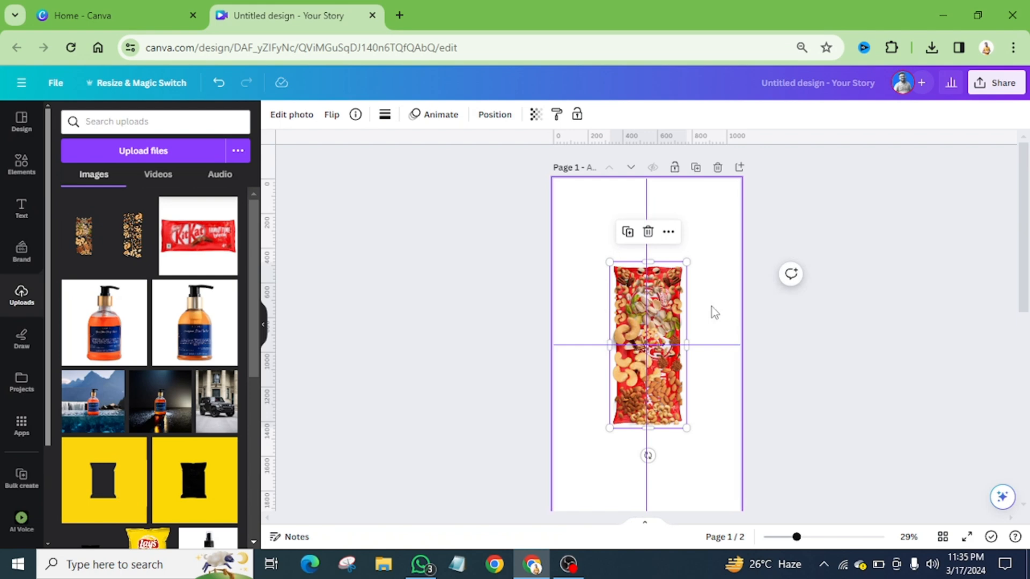
Delete page 2 with the original KitKat wrapper
{"action": "scroll", "coordinate": [717, 372], "scroll_direction": "down", "scroll_amount": 5}
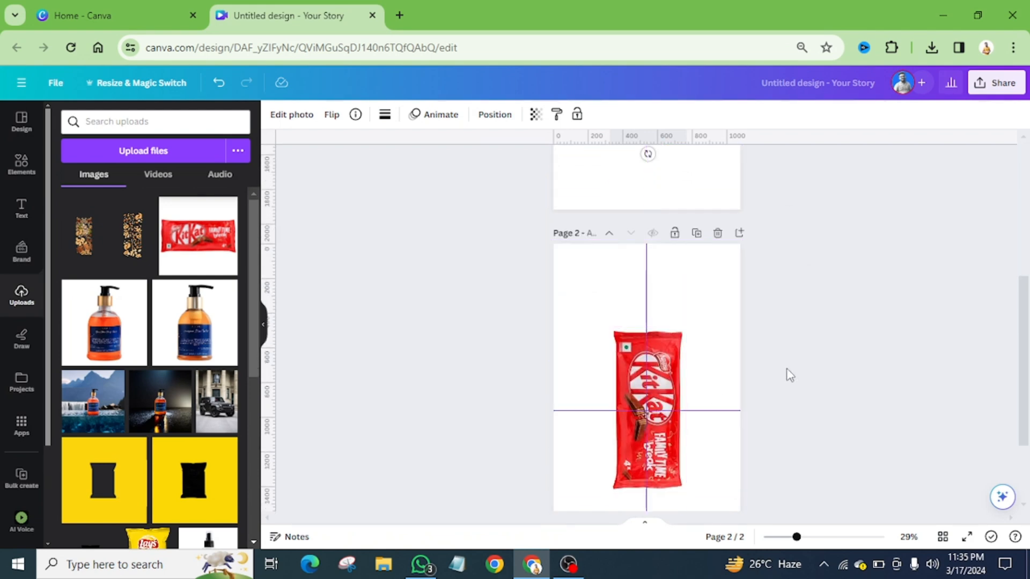
{"action": "left_click", "coordinate": [718, 234]}
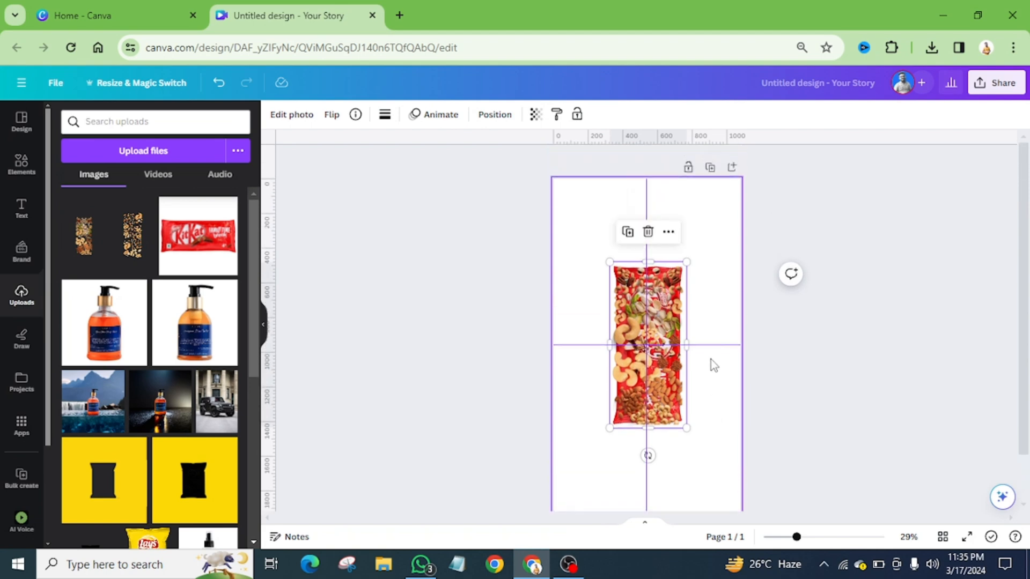
Duplicate the page with the wrapper and nuts, and delete the KitKat wrapper layer from page 1
{"action": "scroll", "coordinate": [633, 342], "scroll_direction": "down", "scroll_amount": 3}
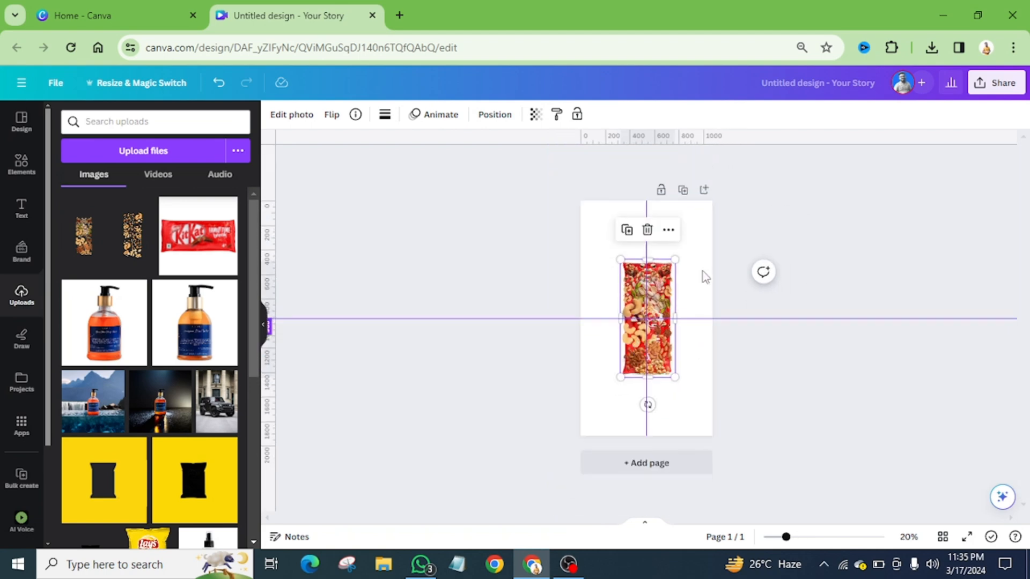
{"action": "left_click", "coordinate": [687, 192]}
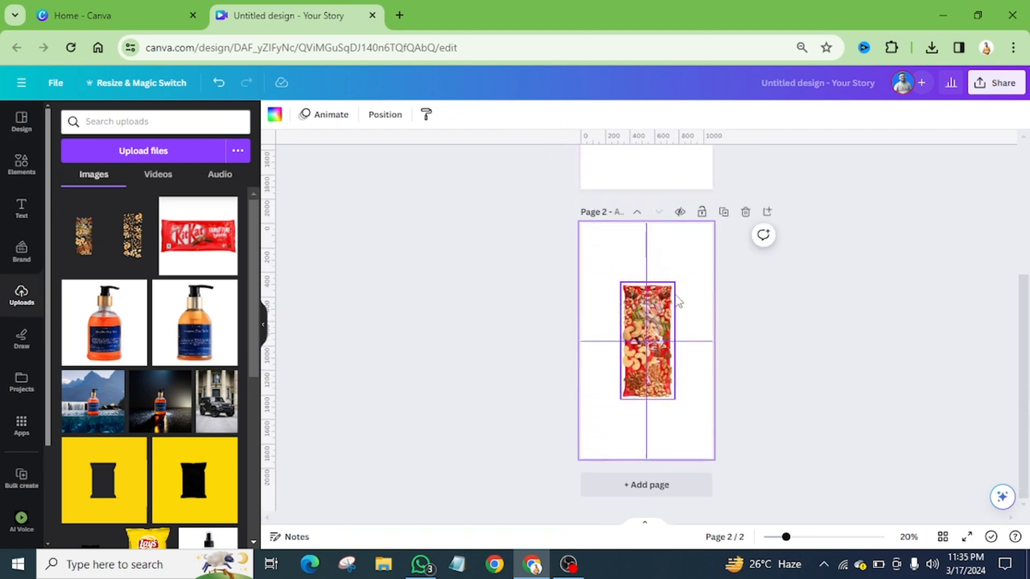
{"action": "scroll", "coordinate": [680, 321], "scroll_direction": "up", "scroll_amount": 3}
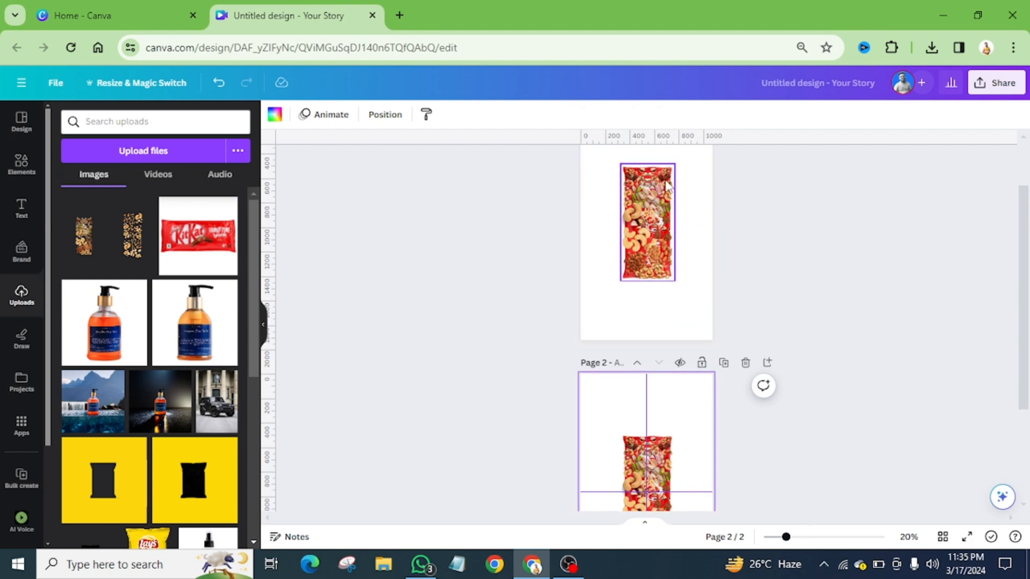
{"action": "scroll", "coordinate": [694, 246], "scroll_direction": "up", "scroll_amount": 2}
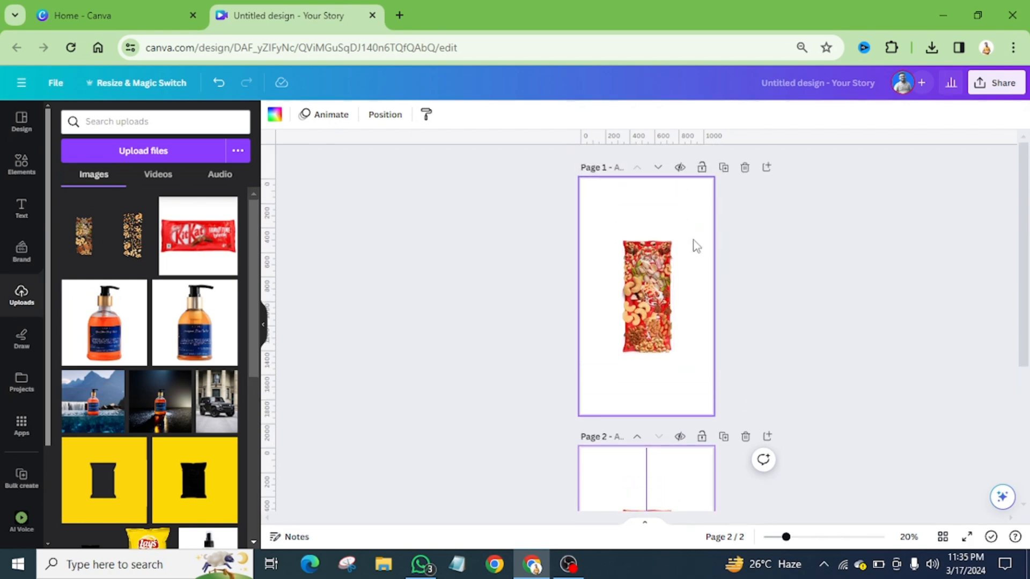
{"action": "left_click", "coordinate": [651, 268]}
{"action": "left_click", "coordinate": [508, 118]}
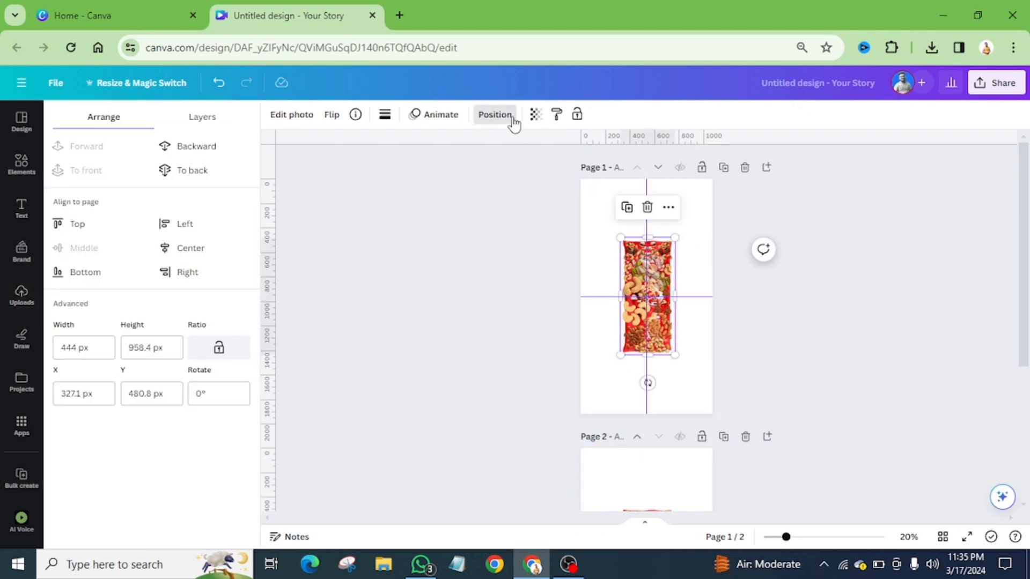
{"action": "left_click", "coordinate": [205, 123]}
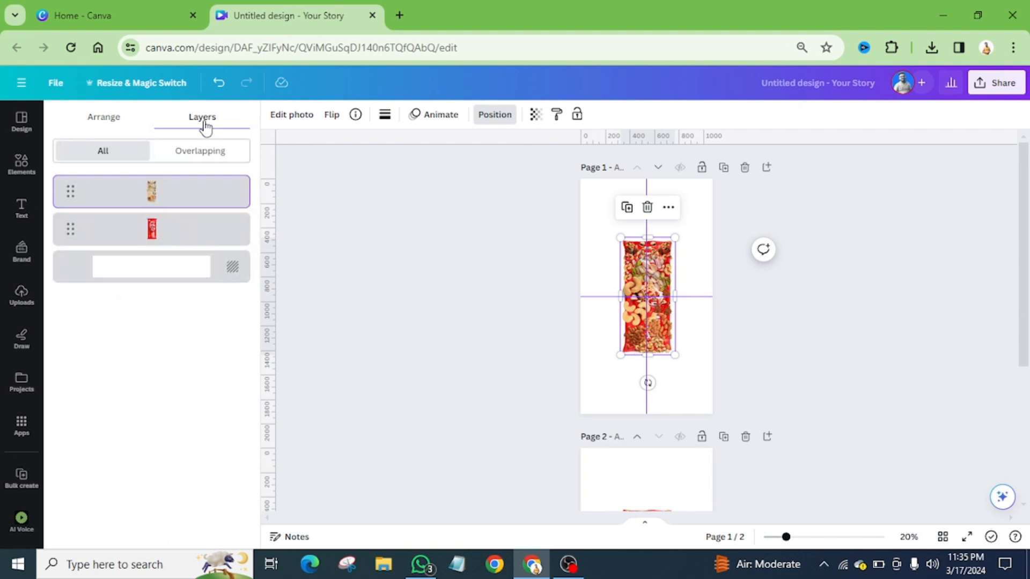
{"action": "left_click", "coordinate": [179, 238]}
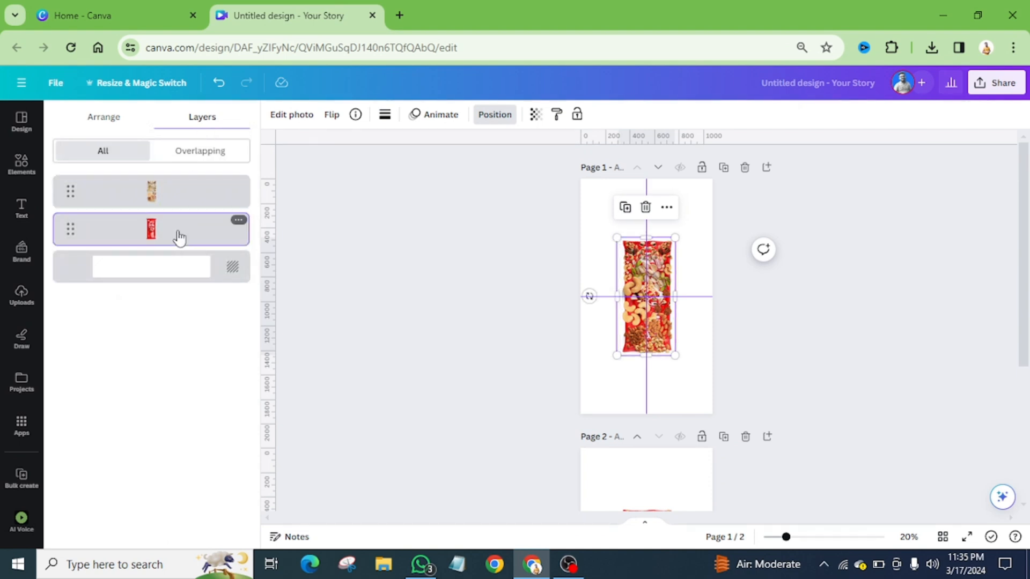
{"action": "key", "text": "Delete"}
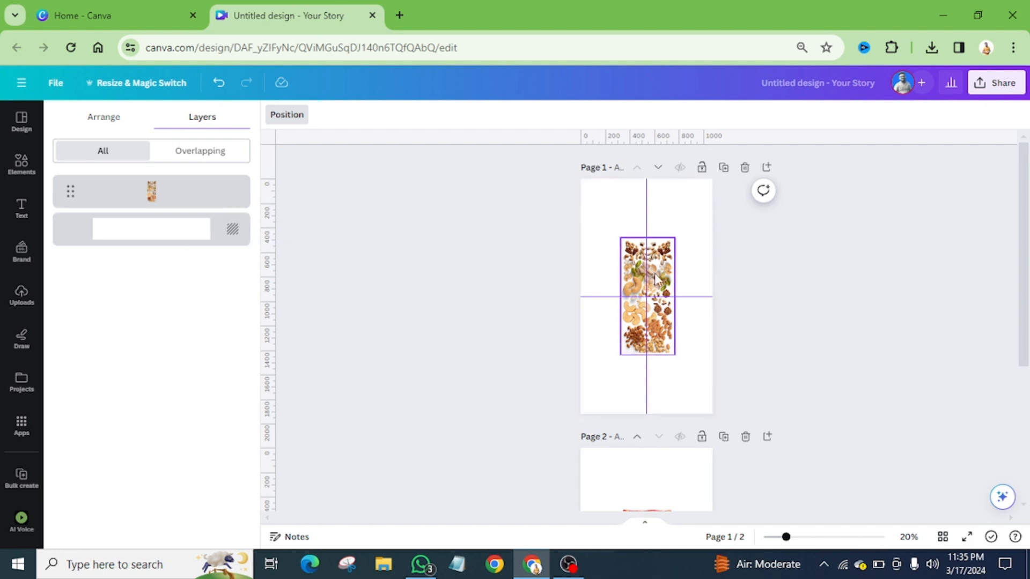
Delete the nuts image from page 2, keeping only the KitKat wrapper there
{"action": "scroll", "coordinate": [655, 276], "scroll_direction": "down", "scroll_amount": 4}
{"action": "key", "text": "ctrl+v"}
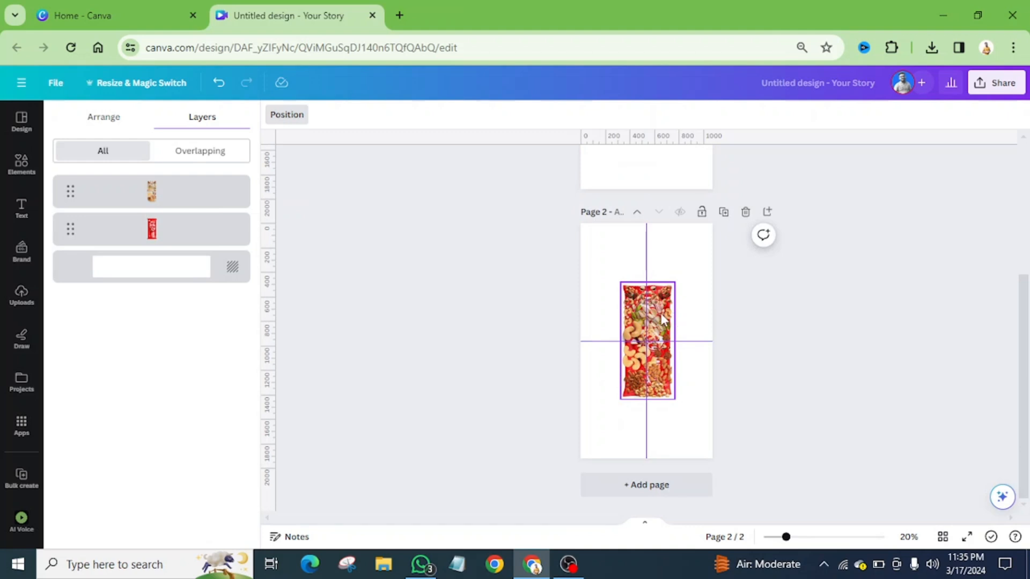
{"action": "key", "text": "Delete"}
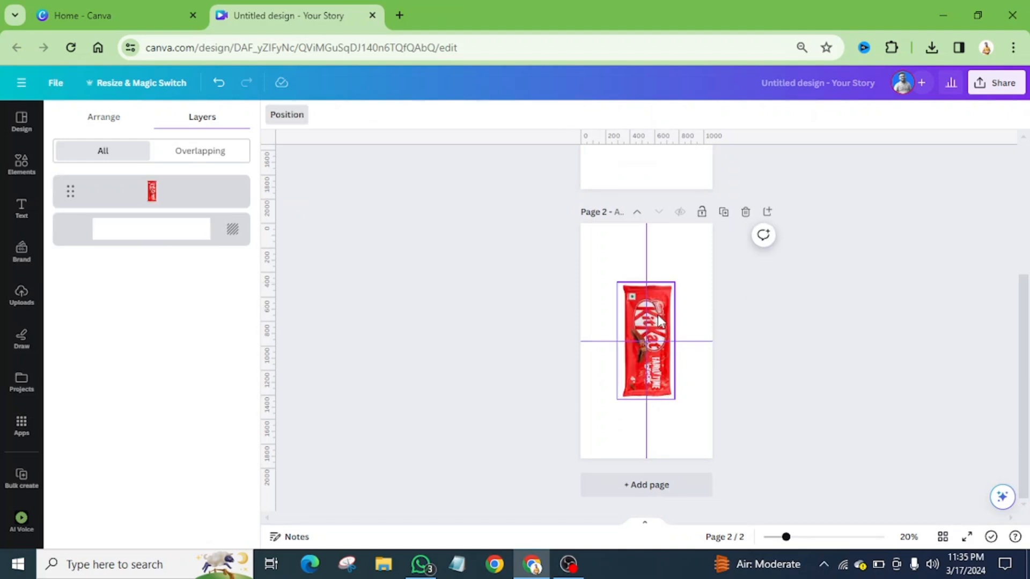
Move the nuts image on page 1 into the left half, with the nuts' right edge at the vertical centre guide
{"action": "scroll", "coordinate": [658, 321], "scroll_direction": "up", "scroll_amount": 4}
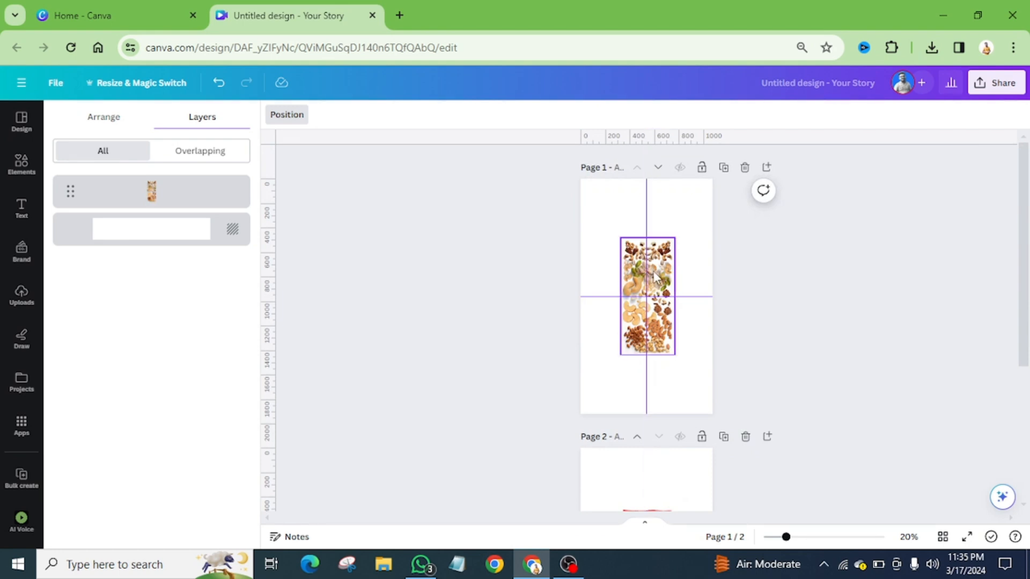
{"action": "scroll", "coordinate": [654, 277], "scroll_direction": "down", "scroll_amount": 4}
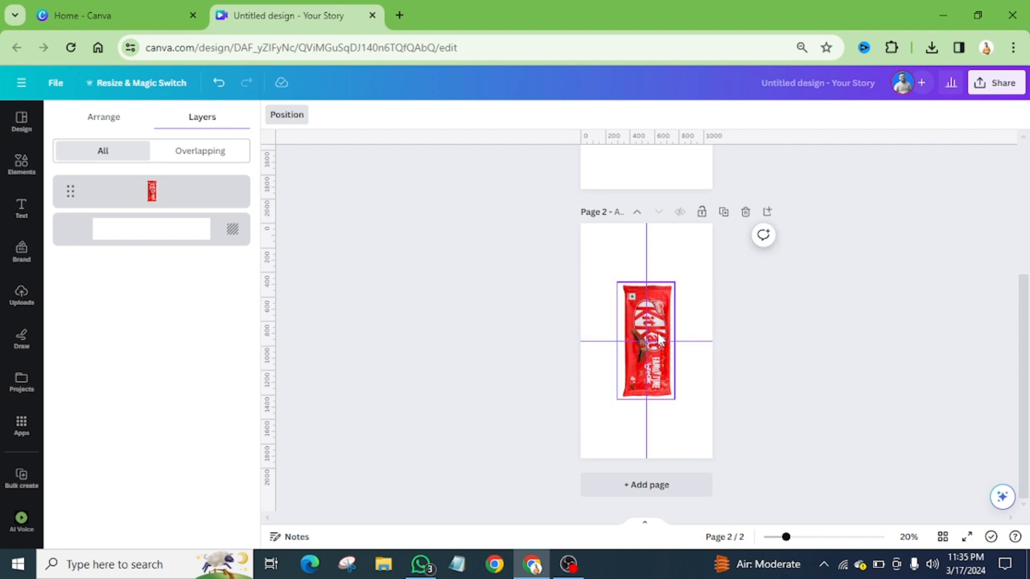
{"action": "scroll", "coordinate": [665, 327], "scroll_direction": "up", "scroll_amount": 4}
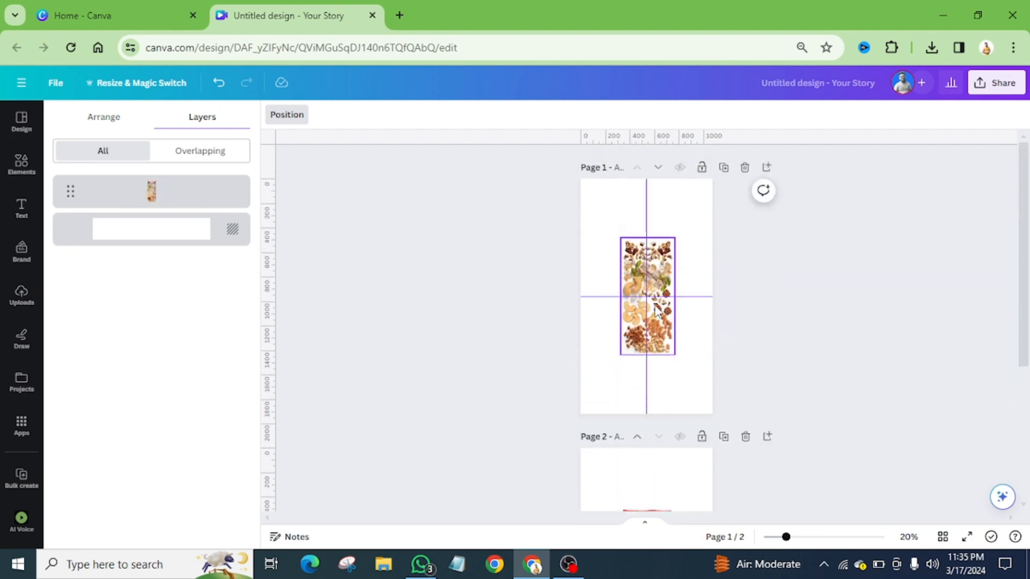
{"action": "mouse_move", "coordinate": [786, 537]}
{"action": "left_mouse_down"}
{"action": "mouse_move", "coordinate": [829, 537]}
{"action": "mouse_move", "coordinate": [786, 537]}
{"action": "left_mouse_up"}
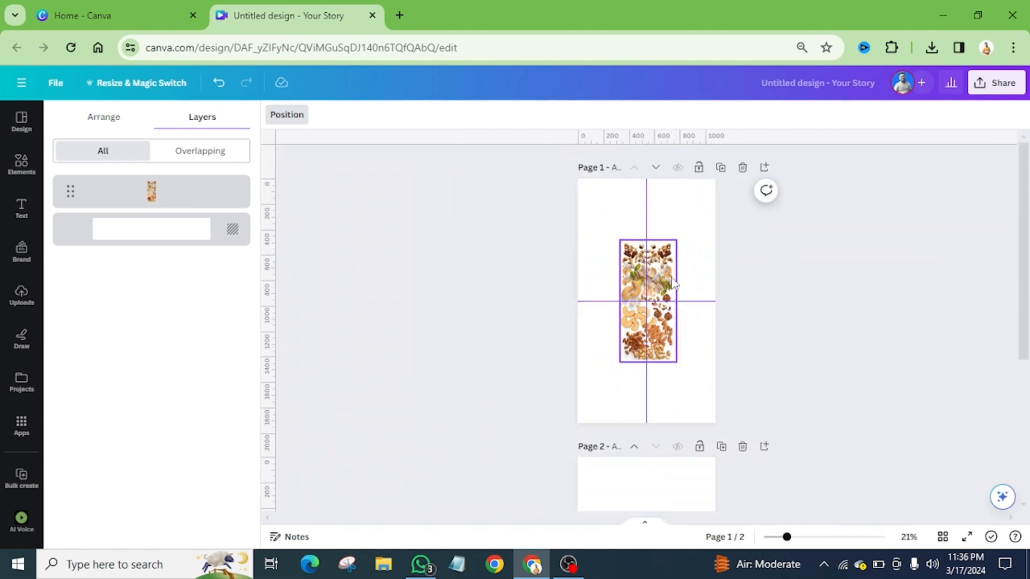
{"action": "scroll", "coordinate": [664, 278], "scroll_direction": "up", "scroll_amount": 5}
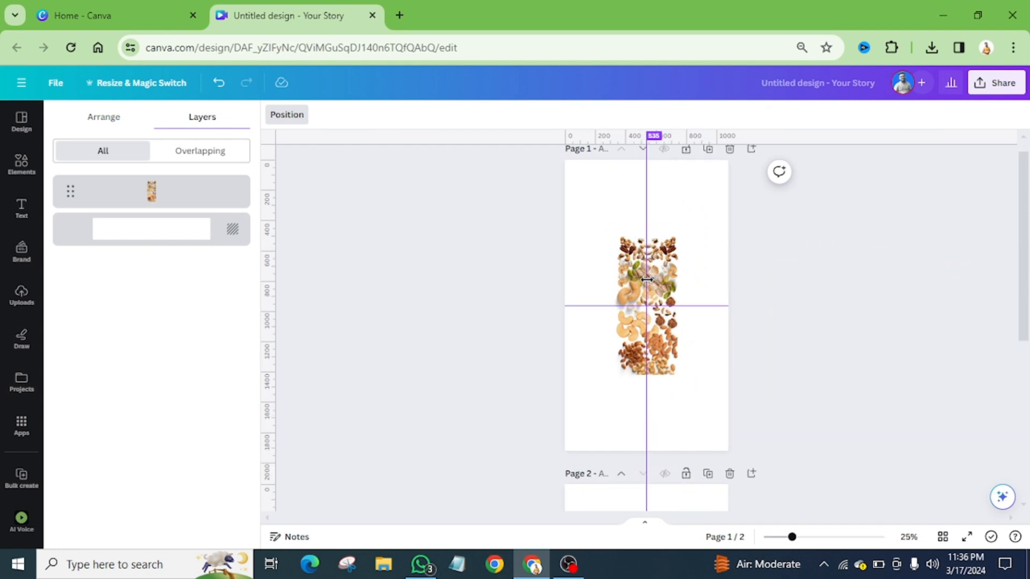
{"action": "scroll", "coordinate": [648, 263], "scroll_direction": "up", "scroll_amount": 1}
{"action": "scroll", "coordinate": [648, 263], "scroll_direction": "down", "scroll_amount": 1}
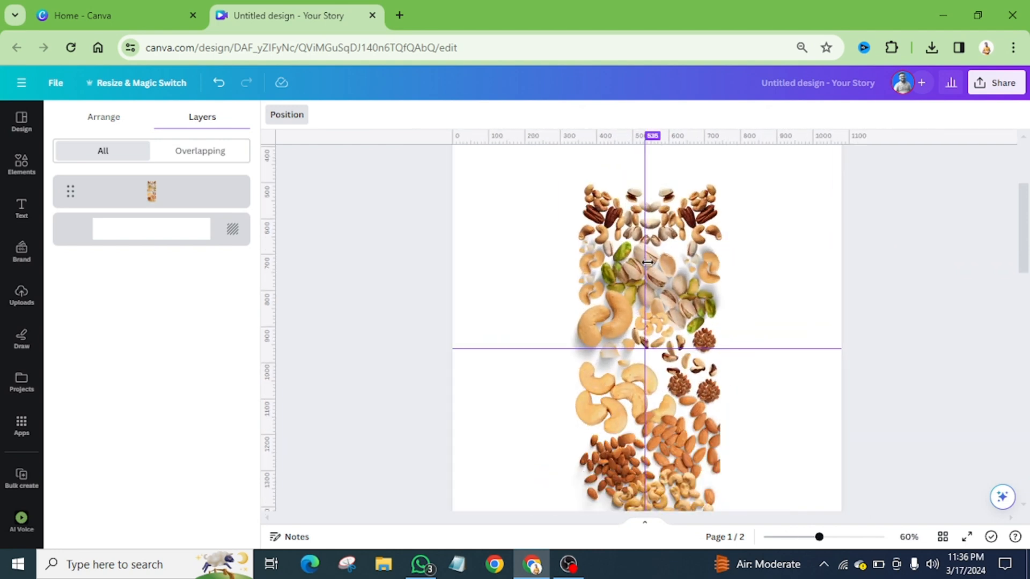
{"action": "left_click_drag", "start_coordinate": [702, 320], "coordinate": [626, 311]}
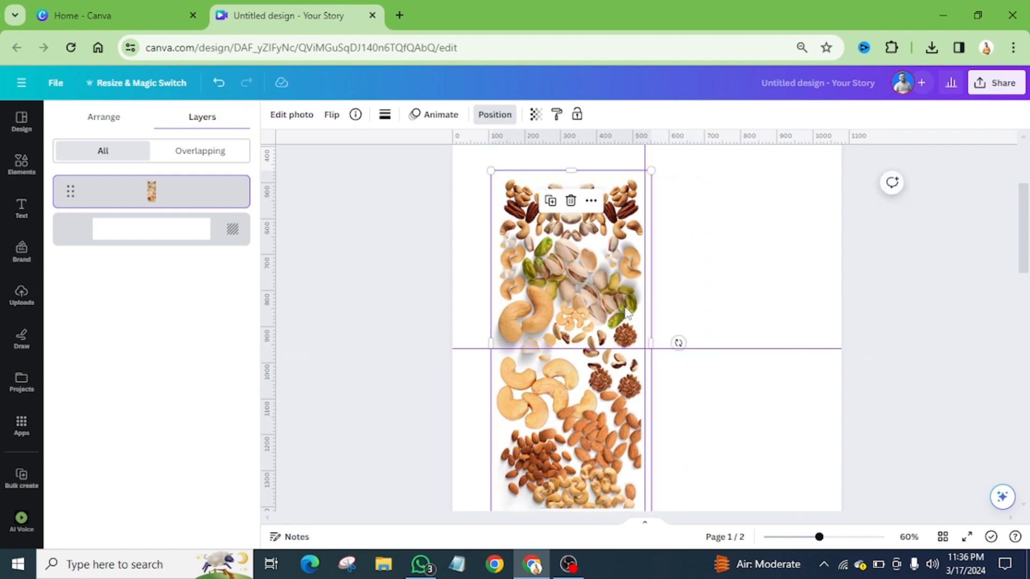
Move the KitKat wrapper on page 2 left until its right edge meets the vertical guide, keeping it vertically centred
{"action": "scroll", "coordinate": [627, 311], "scroll_direction": "down", "scroll_amount": 10}
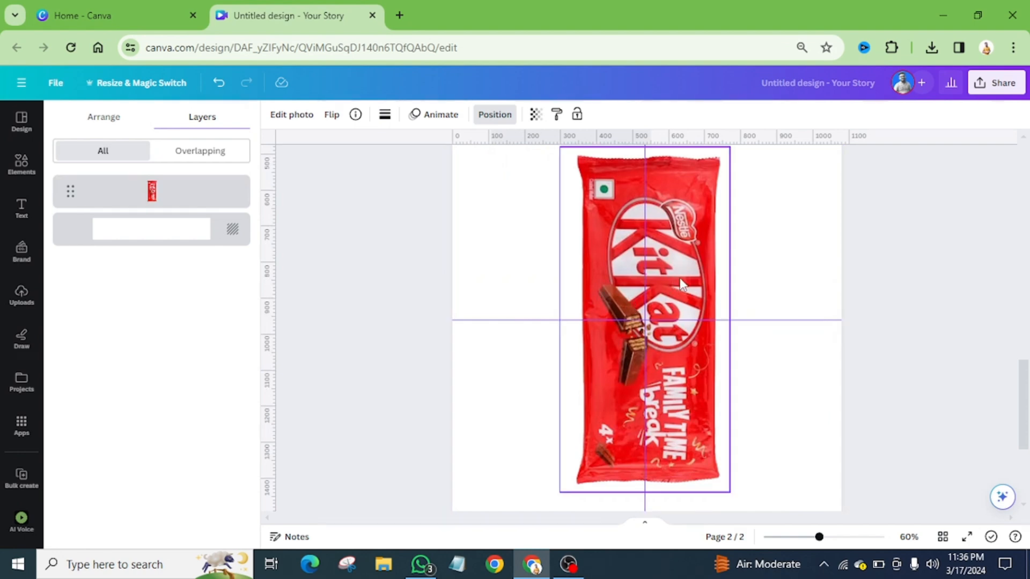
{"action": "left_click_drag", "start_coordinate": [677, 278], "coordinate": [603, 279]}
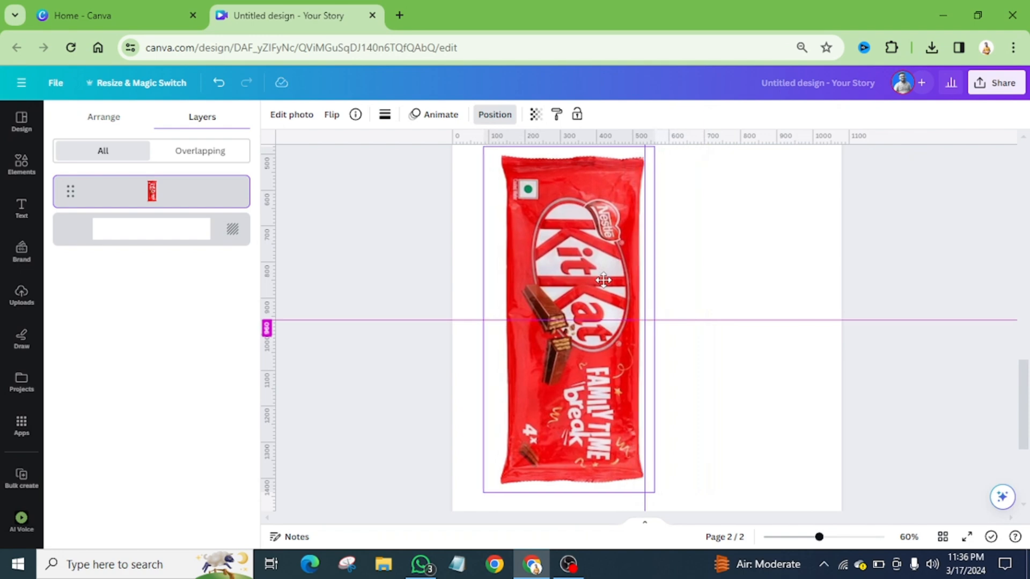
{"action": "left_click_drag", "start_coordinate": [604, 279], "coordinate": [603, 279]}
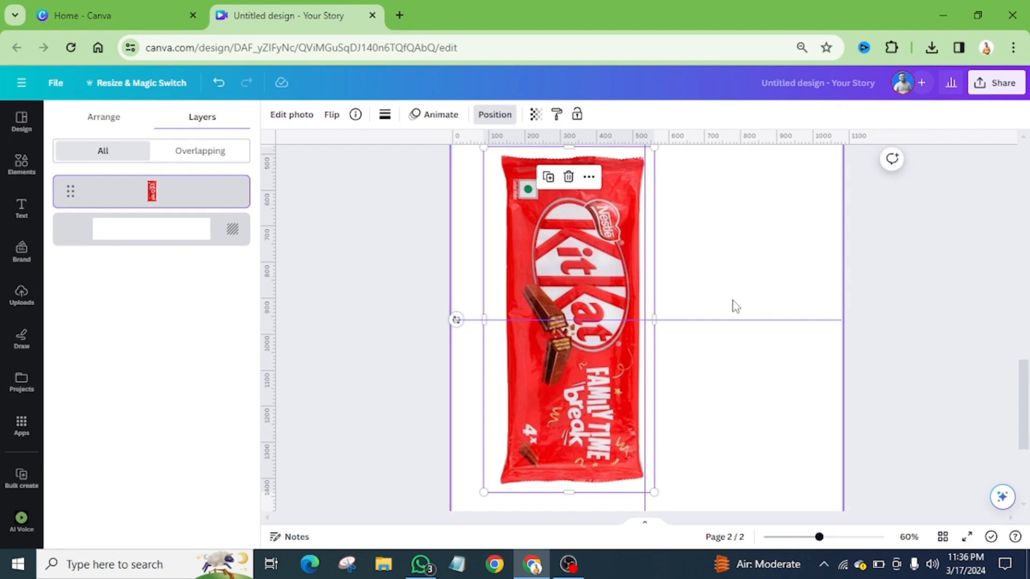
Create a custom animation for the nuts image on page 1 with a straight horizontal path to the right half and back to its start
{"action": "scroll", "coordinate": [733, 301], "scroll_direction": "up", "scroll_amount": 10}
{"action": "scroll", "coordinate": [735, 305], "scroll_direction": "up", "scroll_amount": 5}
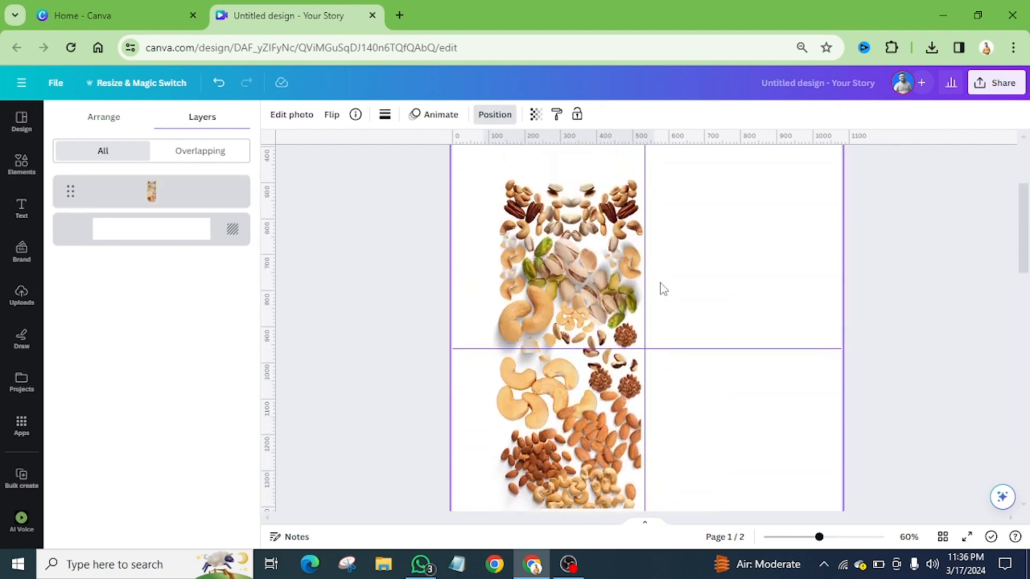
{"action": "scroll", "coordinate": [654, 284], "scroll_direction": "down", "scroll_amount": 3, "text": "ctrl"}
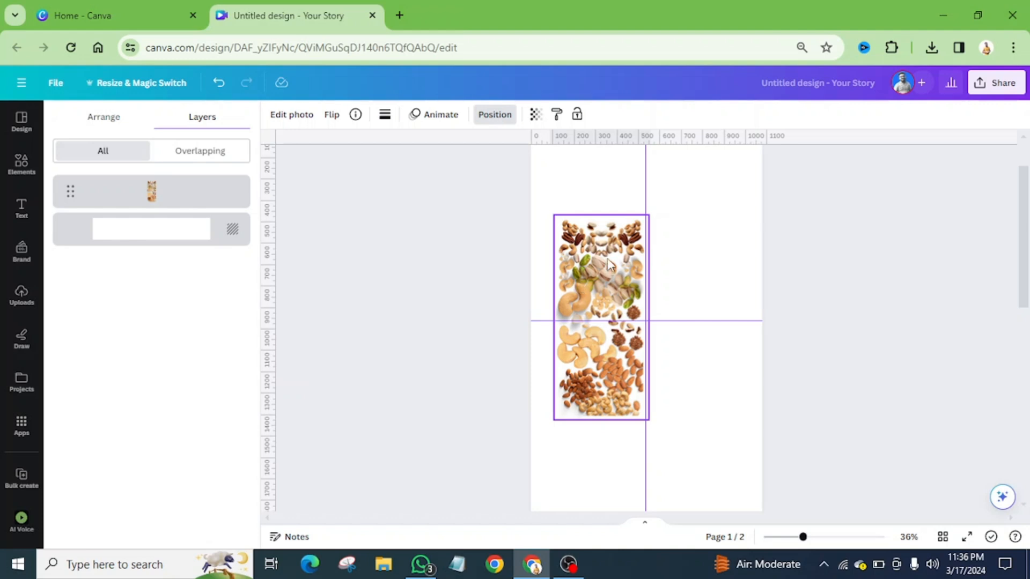
{"action": "left_click", "coordinate": [590, 250]}
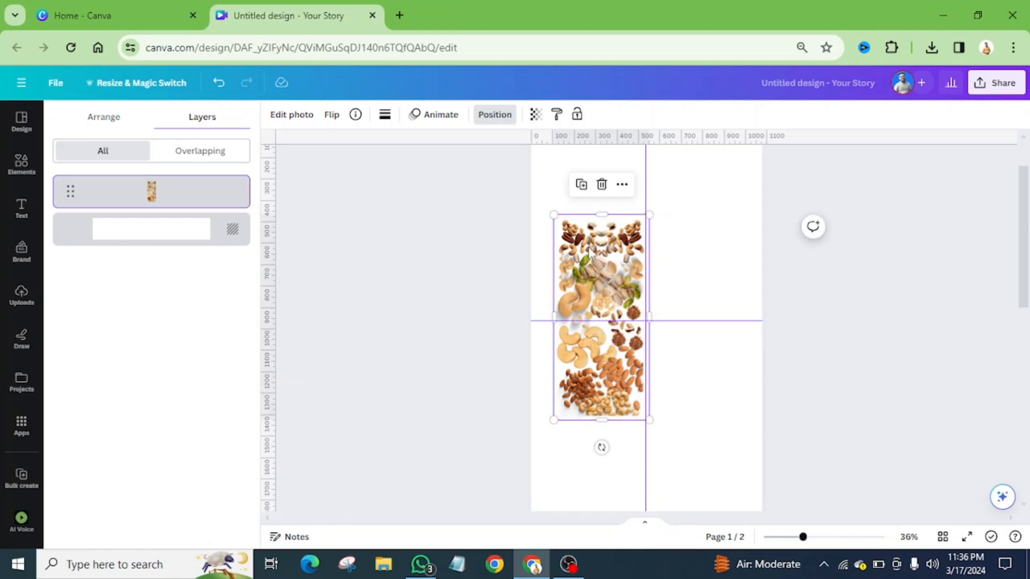
{"action": "left_click", "coordinate": [436, 116]}
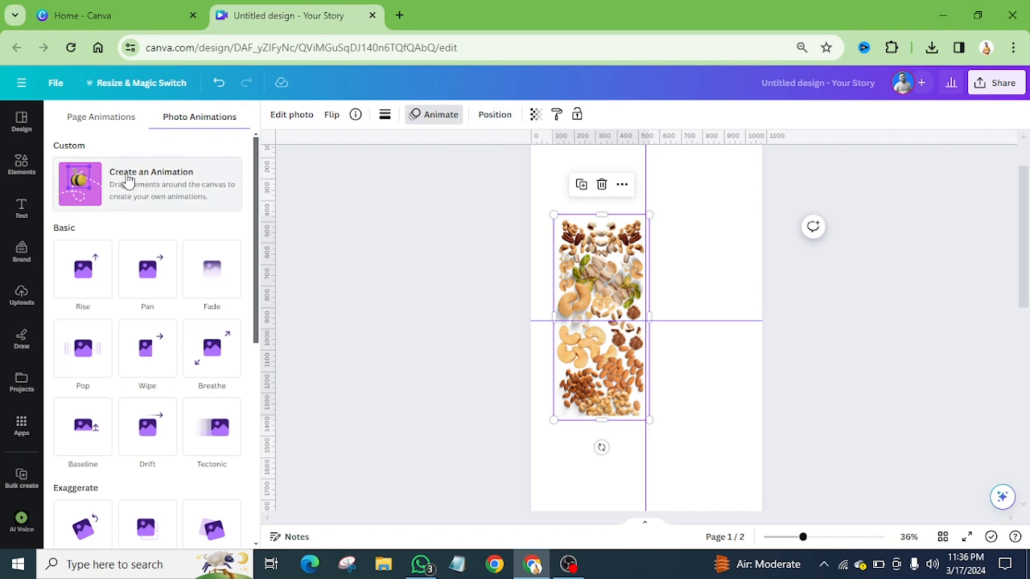
{"action": "left_click", "coordinate": [160, 185]}
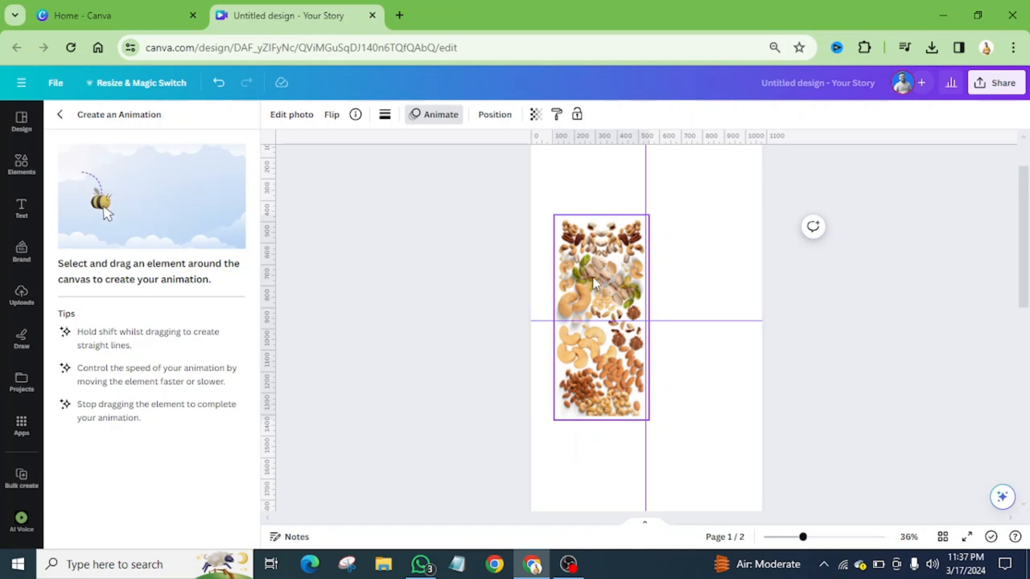
{"action": "left_click_drag", "start_coordinate": [593, 277], "coordinate": [681, 280]}
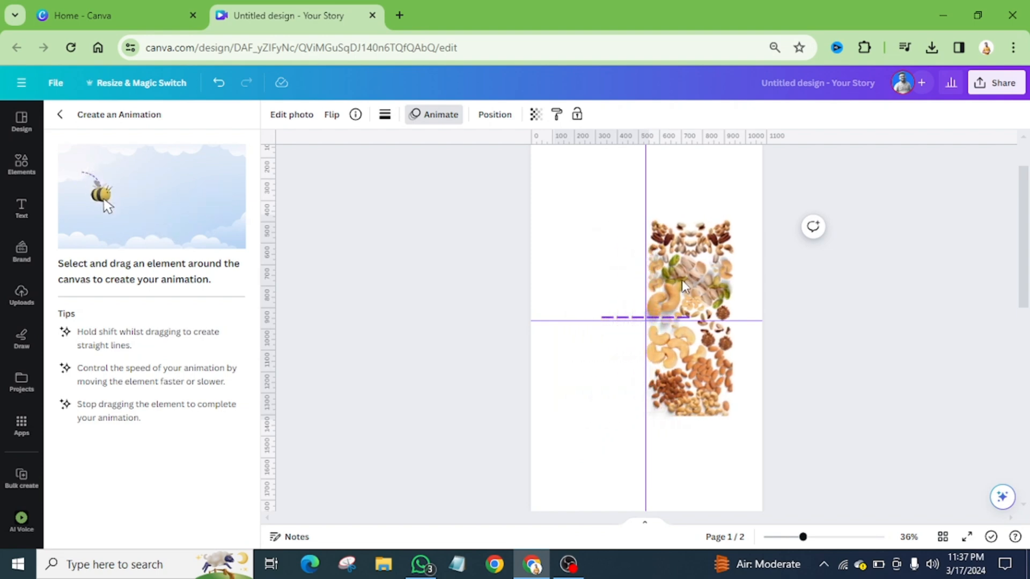
{"action": "left_click_drag", "start_coordinate": [681, 280], "coordinate": [594, 278]}
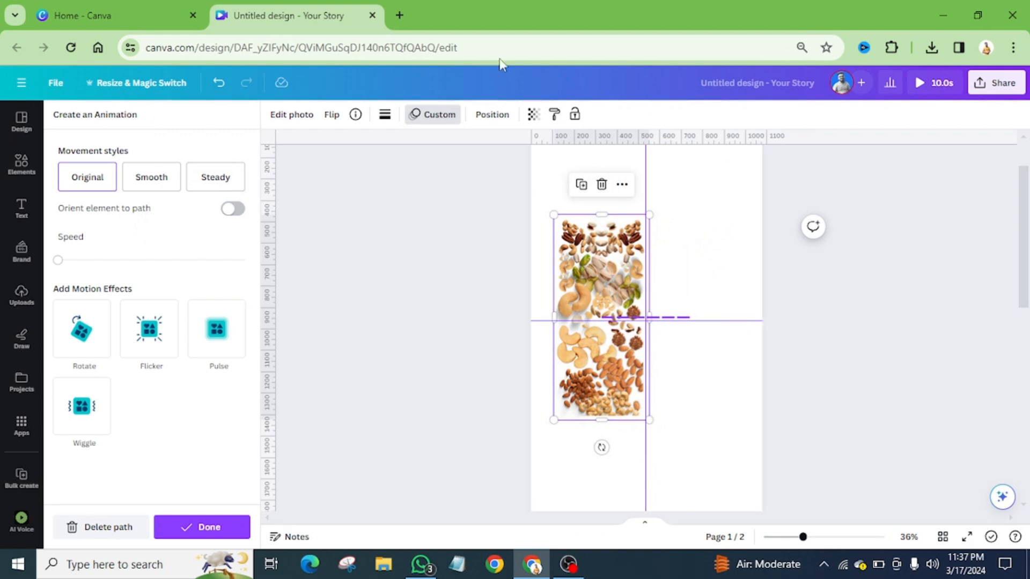
Set the nuts animation's movement style to Smooth, raise its speed to slightly above the middle, and finish the animation
{"action": "left_click", "coordinate": [156, 176]}
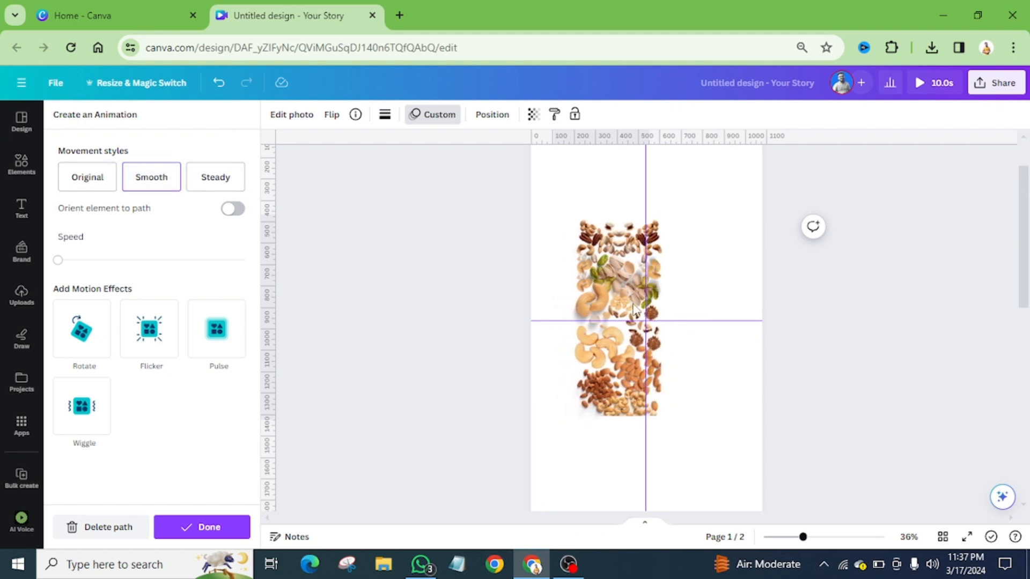
{"action": "left_click_drag", "start_coordinate": [57, 260], "coordinate": [139, 261]}
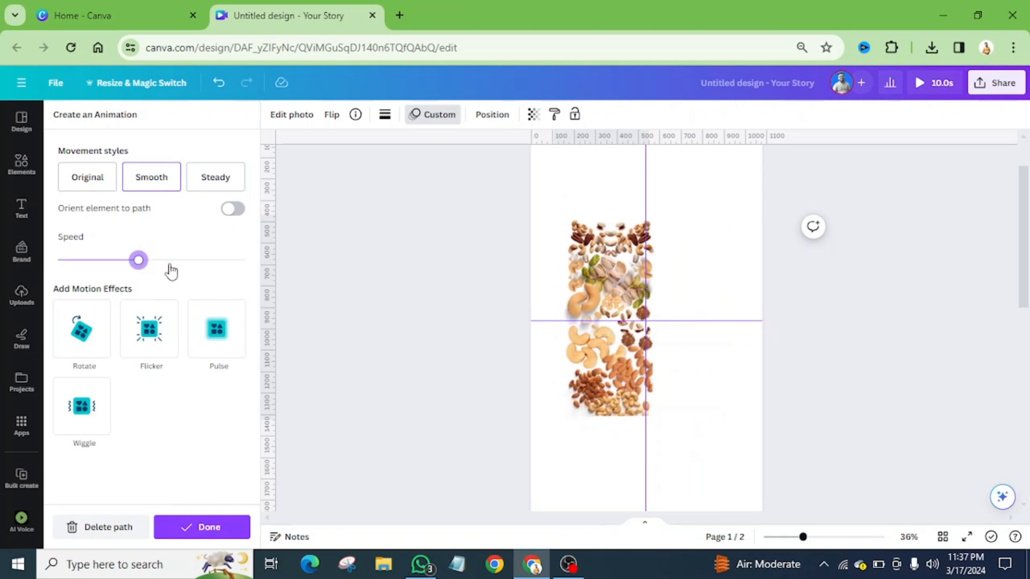
{"action": "left_click", "coordinate": [194, 262]}
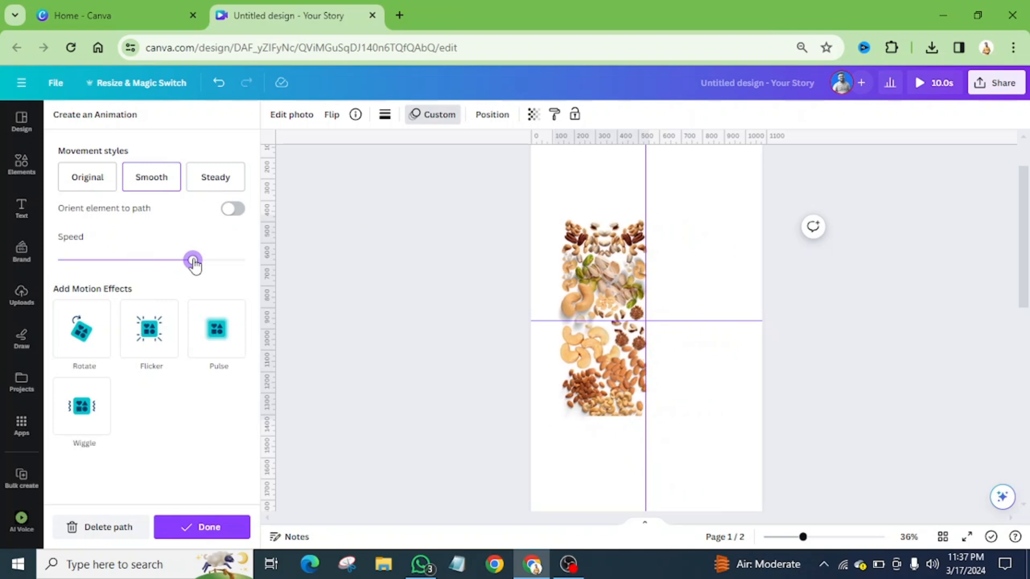
{"action": "left_click", "coordinate": [161, 263]}
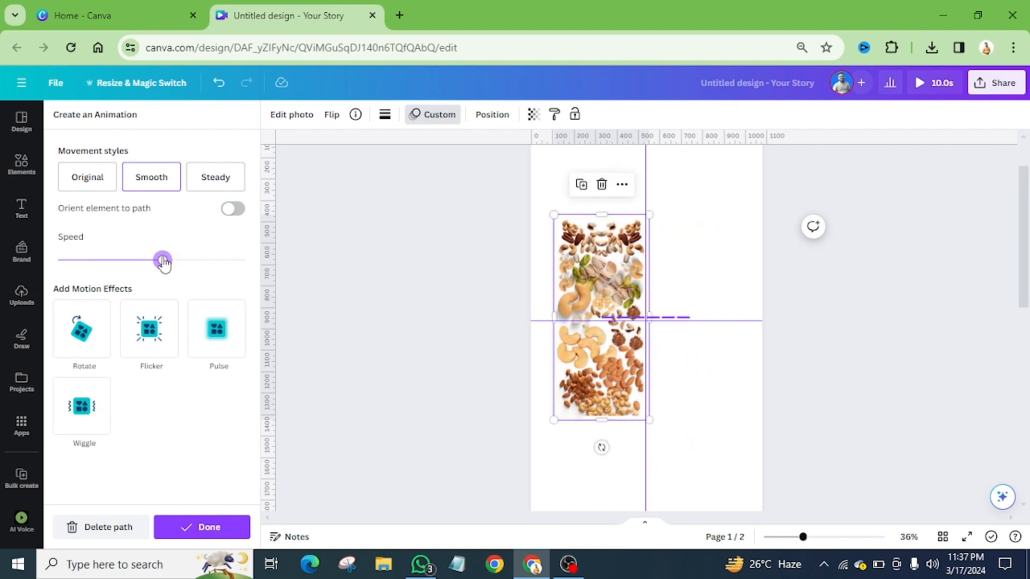
{"action": "left_click", "coordinate": [199, 527]}
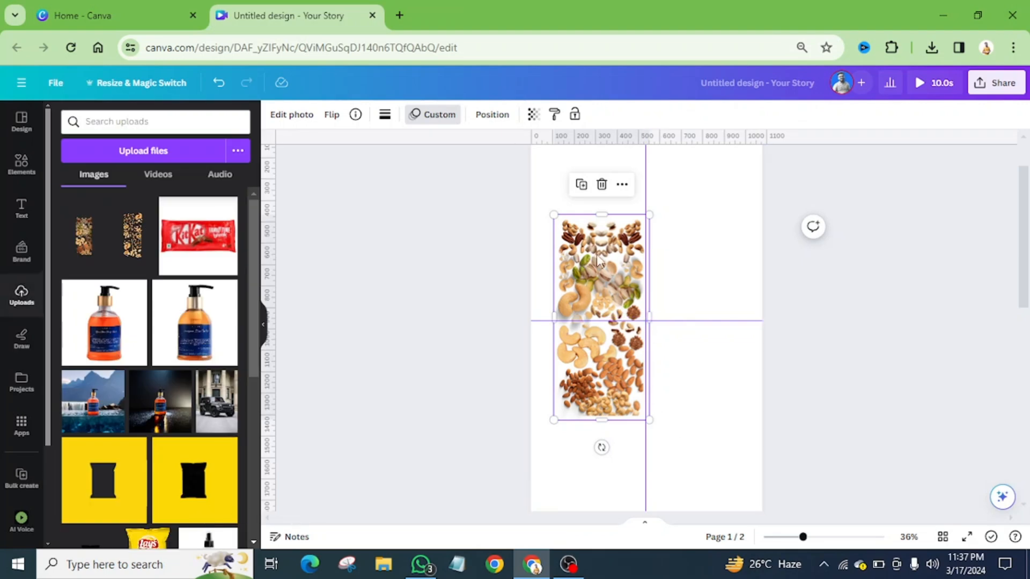
Copy the nuts image's style with its custom animation onto the KitKat wrapper on page 2, and preview the whole design
{"action": "scroll", "coordinate": [601, 265], "scroll_direction": "down", "scroll_amount": 5}
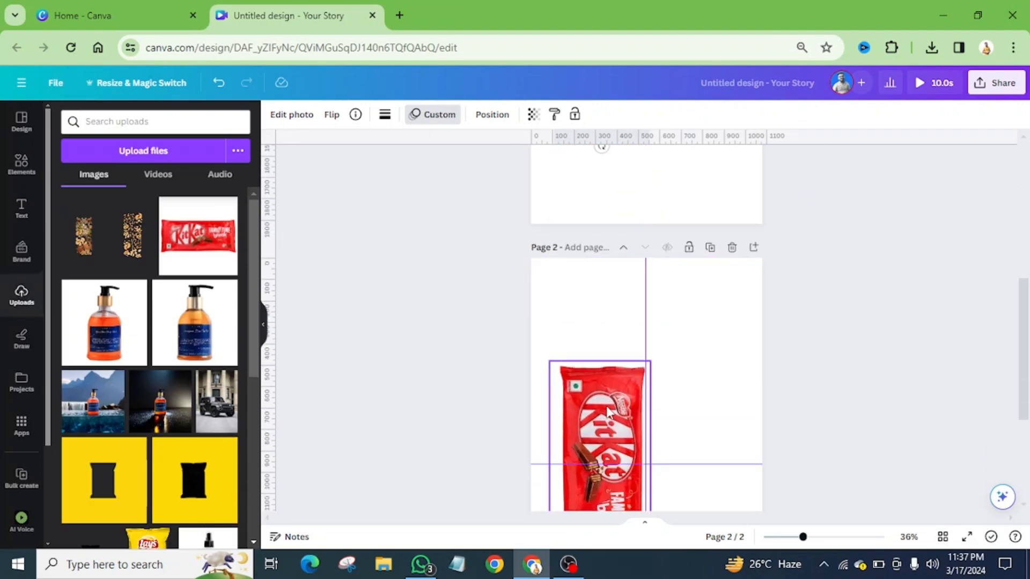
{"action": "scroll", "coordinate": [615, 410], "scroll_direction": "up", "scroll_amount": 5}
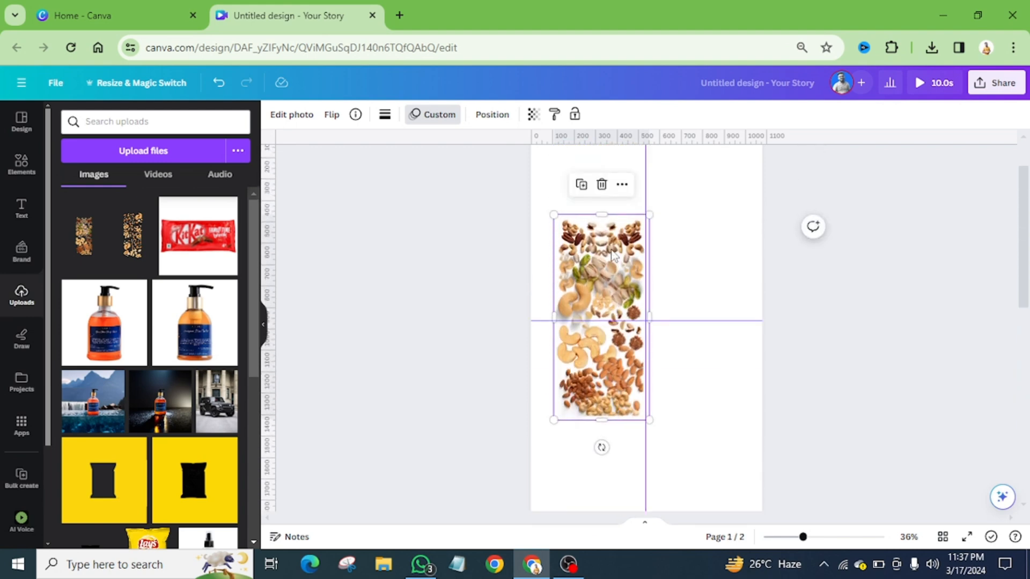
{"action": "left_click", "coordinate": [703, 237]}
{"action": "left_click", "coordinate": [599, 265]}
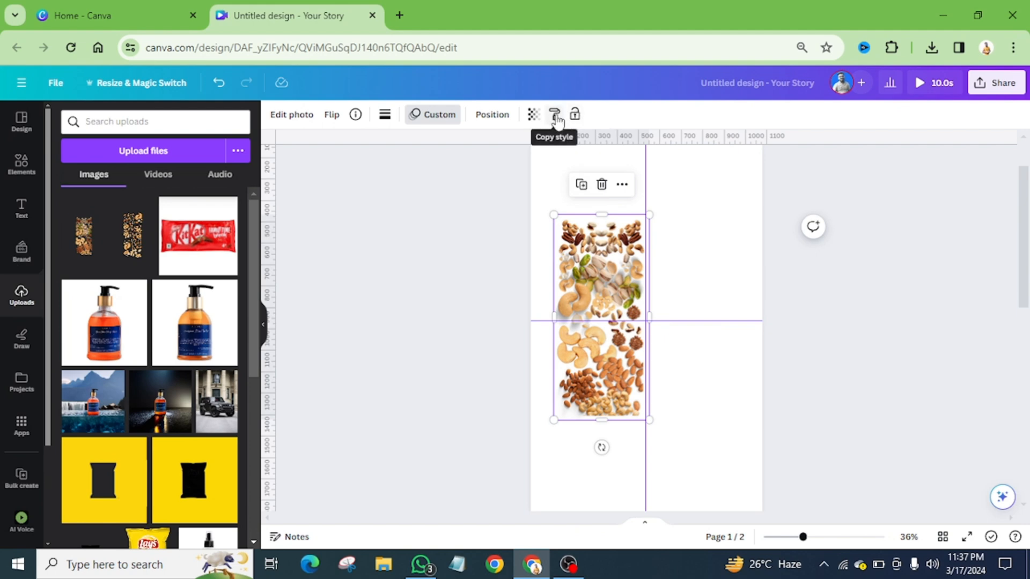
{"action": "left_click", "coordinate": [556, 115]}
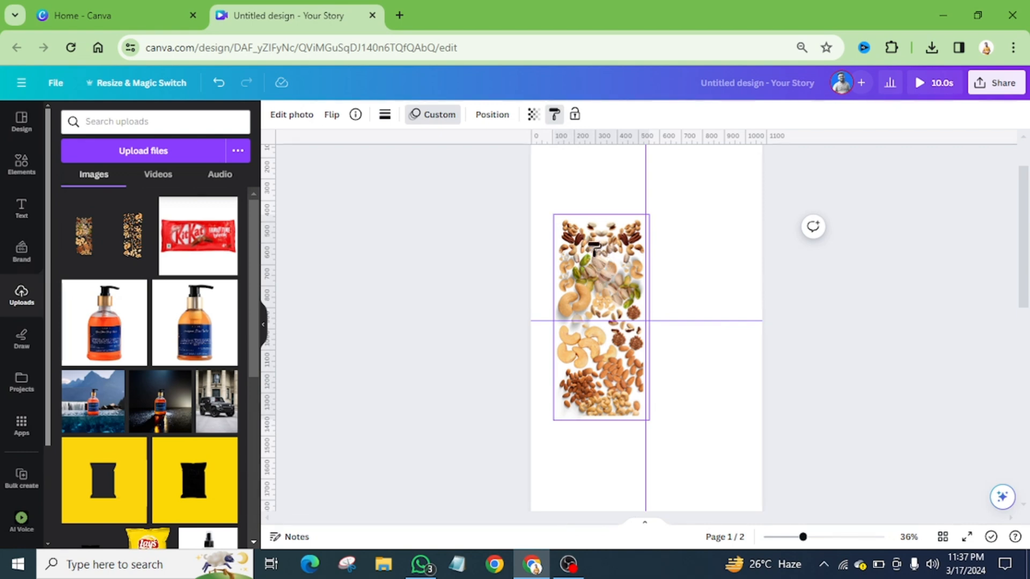
{"action": "scroll", "coordinate": [653, 317], "scroll_direction": "down", "scroll_amount": 6}
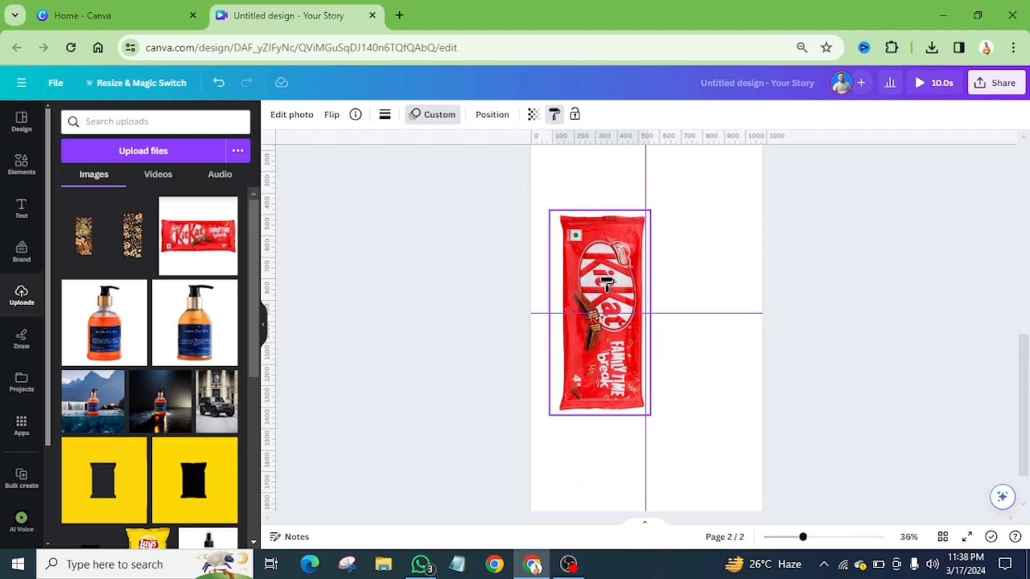
{"action": "left_click", "coordinate": [607, 284]}
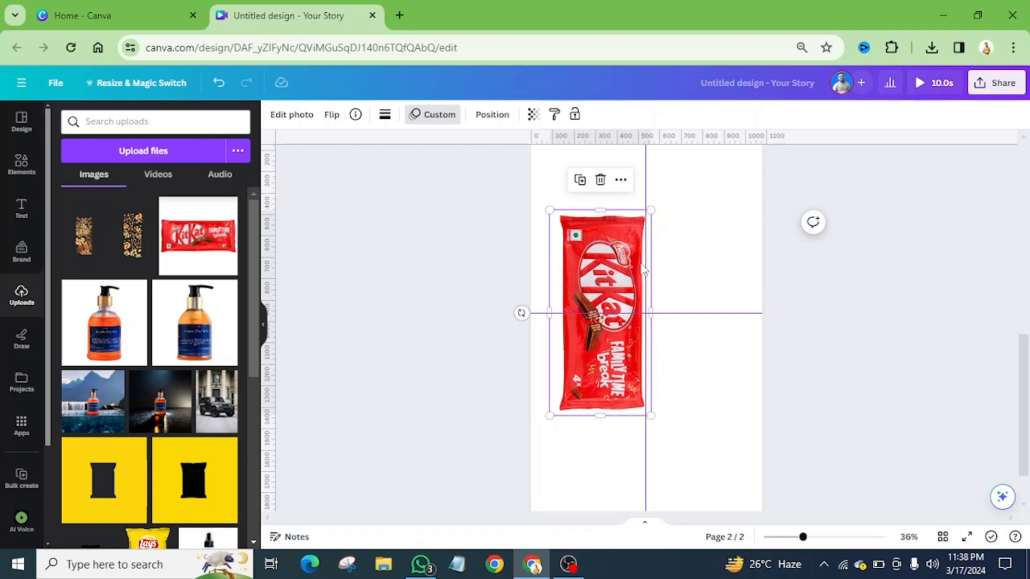
{"action": "left_click", "coordinate": [934, 84]}
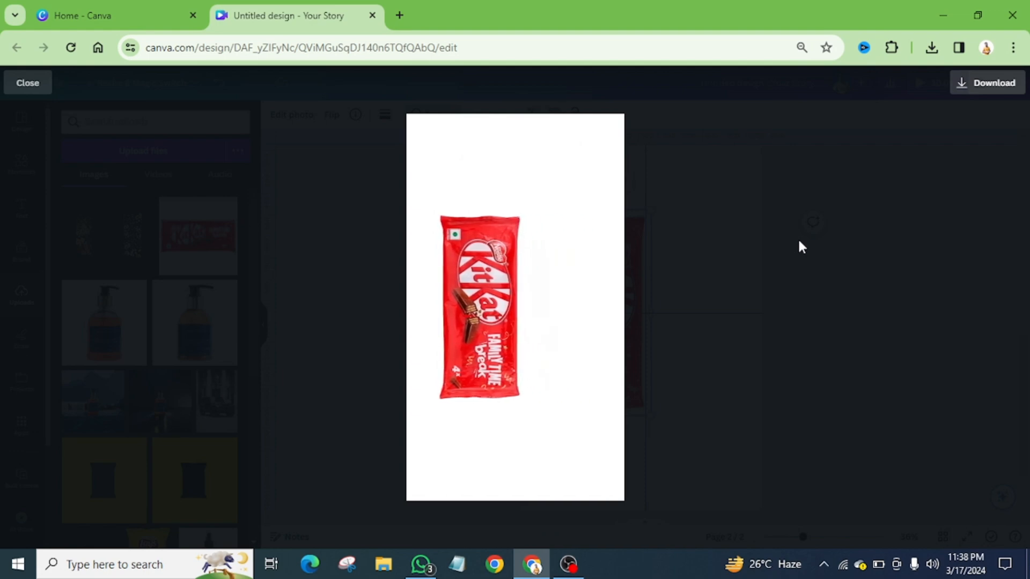
{"action": "left_click", "coordinate": [22, 86]}
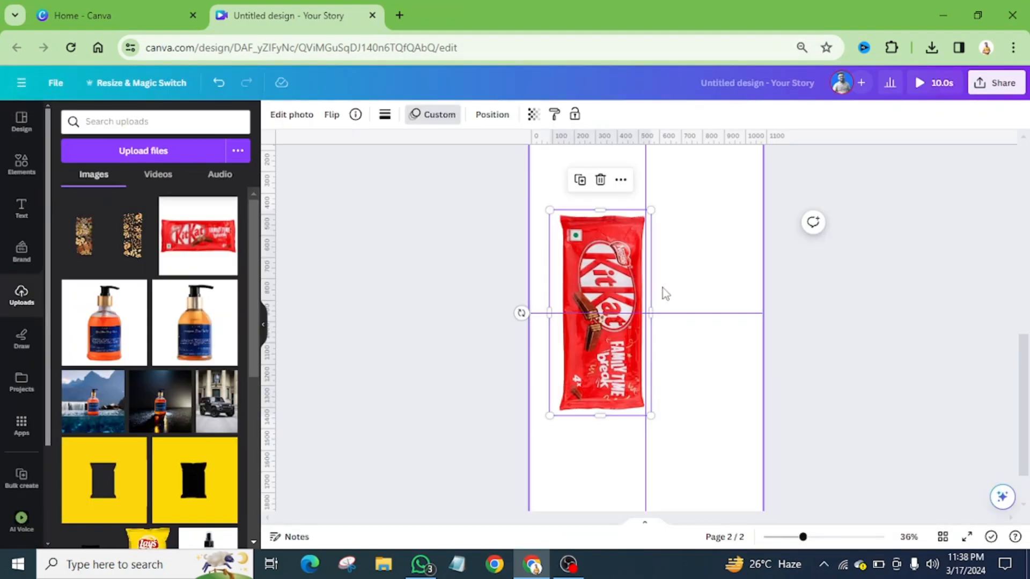
Start a download of page 1 only, with the nuts, as an MP4 video at 1080p (HD) quality
{"action": "scroll", "coordinate": [661, 288], "scroll_direction": "up", "scroll_amount": 3}
{"action": "scroll", "coordinate": [662, 287], "scroll_direction": "down", "scroll_amount": 3}
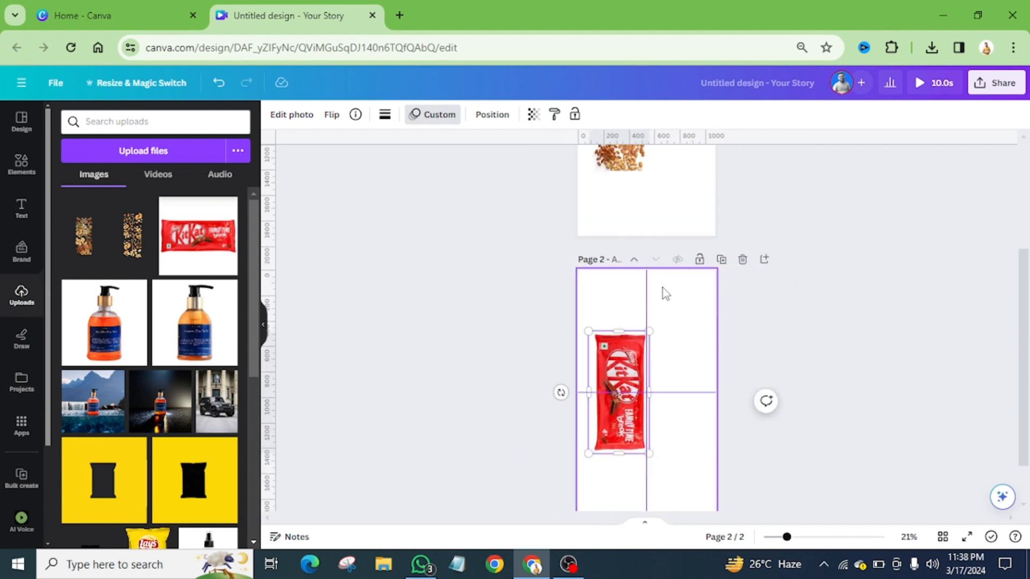
{"action": "scroll", "coordinate": [665, 290], "scroll_direction": "up", "scroll_amount": 3}
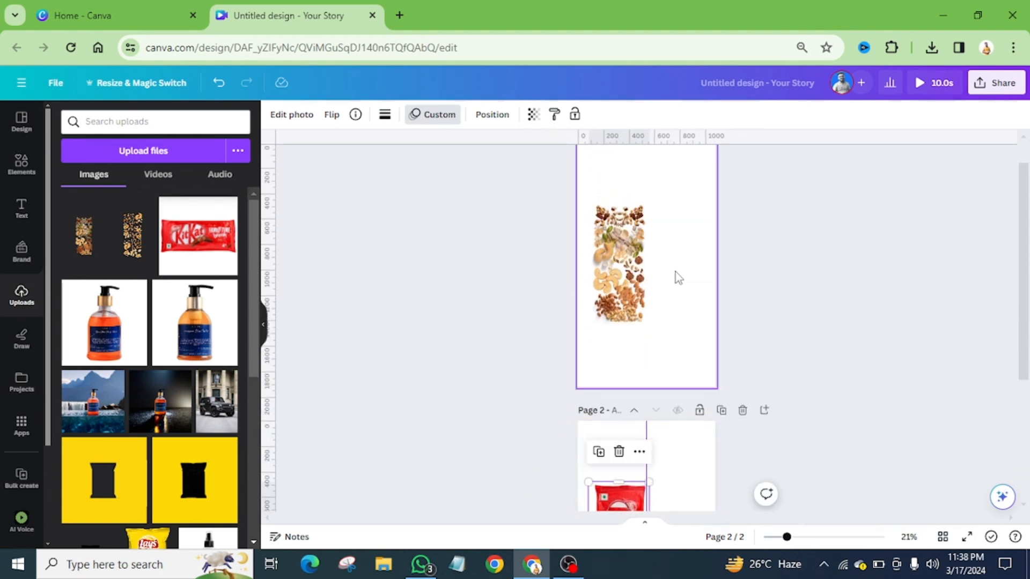
{"action": "scroll", "coordinate": [674, 272], "scroll_direction": "up", "scroll_amount": 1}
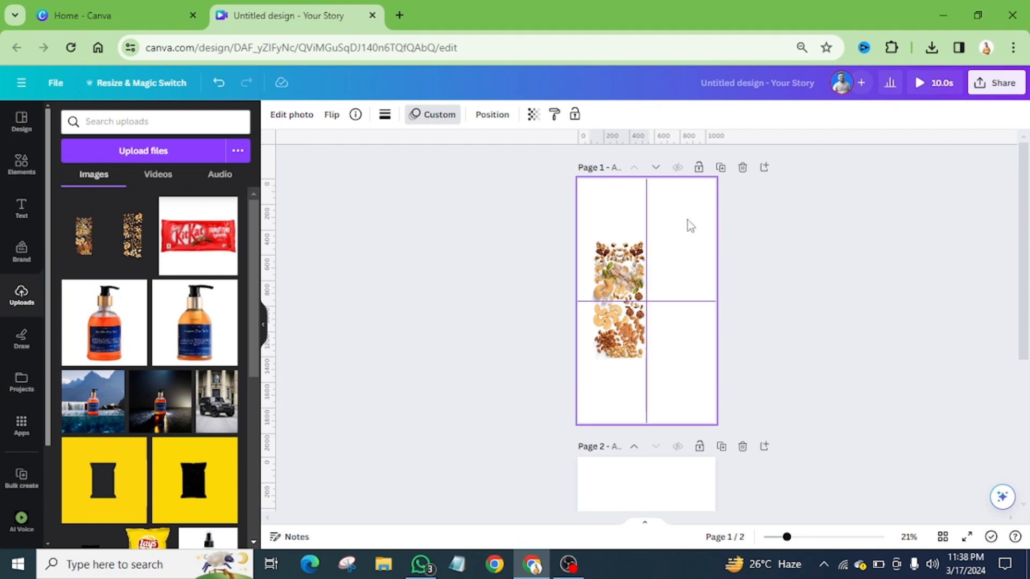
{"action": "left_click", "coordinate": [998, 86]}
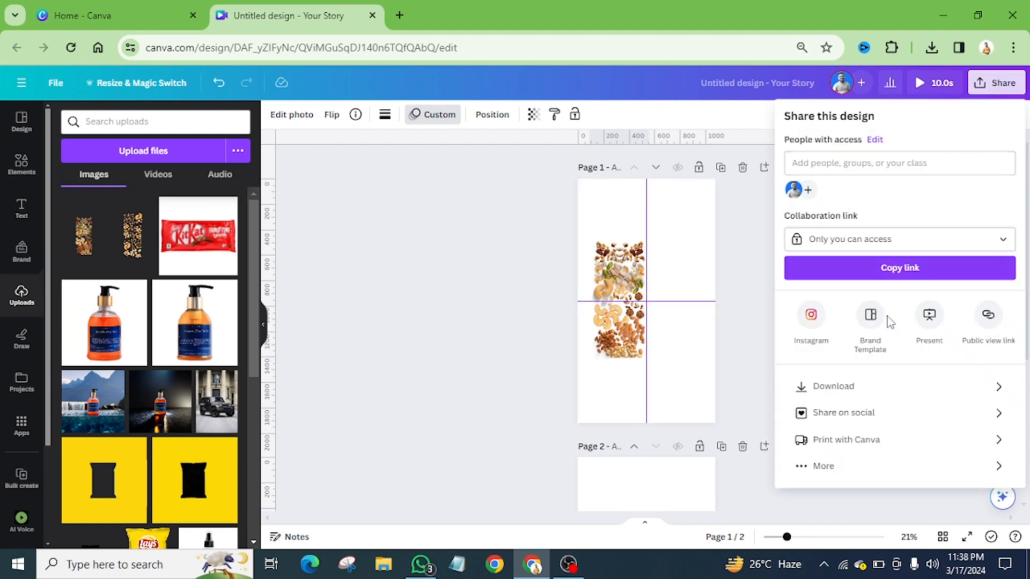
{"action": "left_click", "coordinate": [867, 387]}
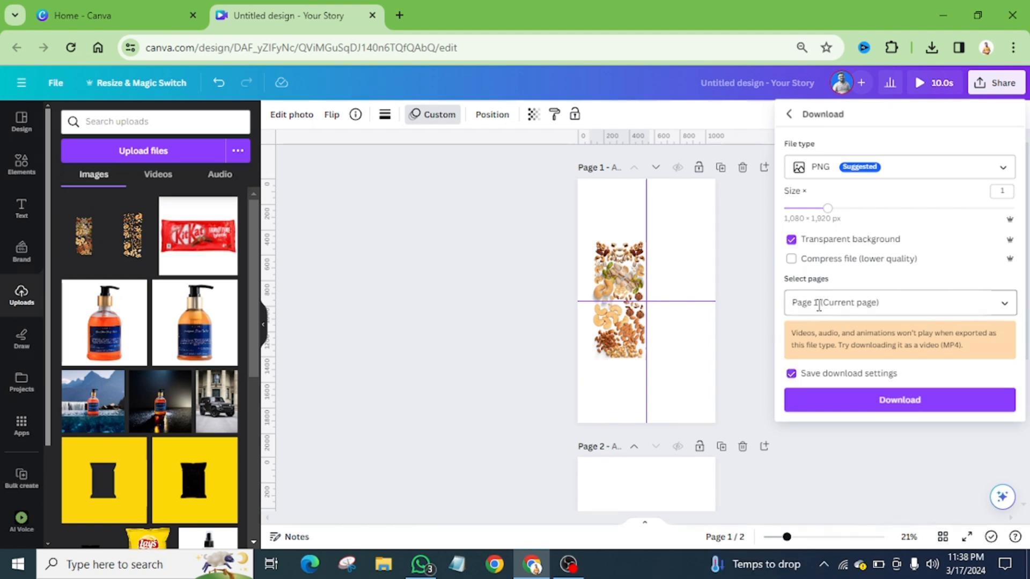
{"action": "left_click", "coordinate": [816, 167]}
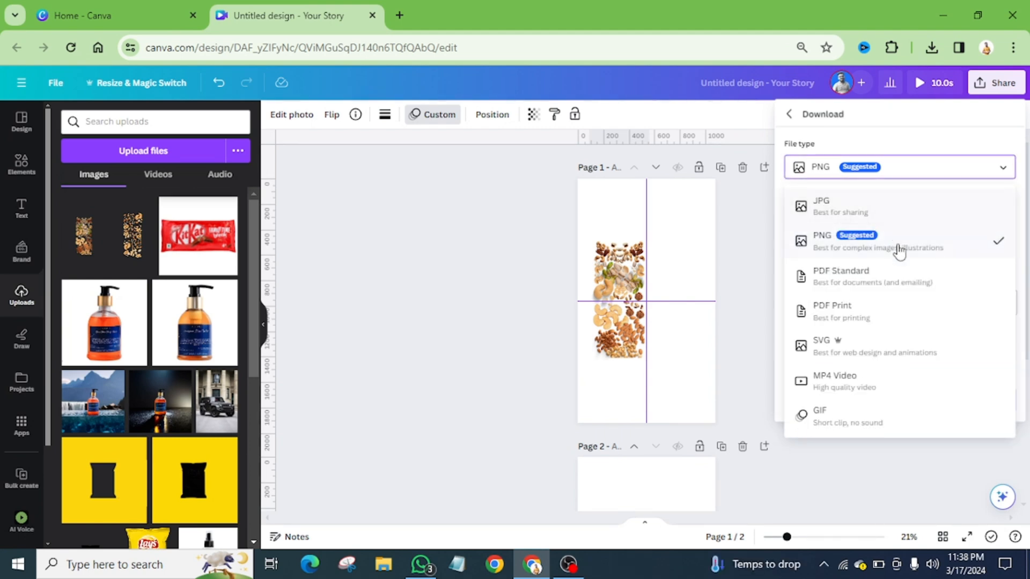
{"action": "left_click", "coordinate": [846, 380]}
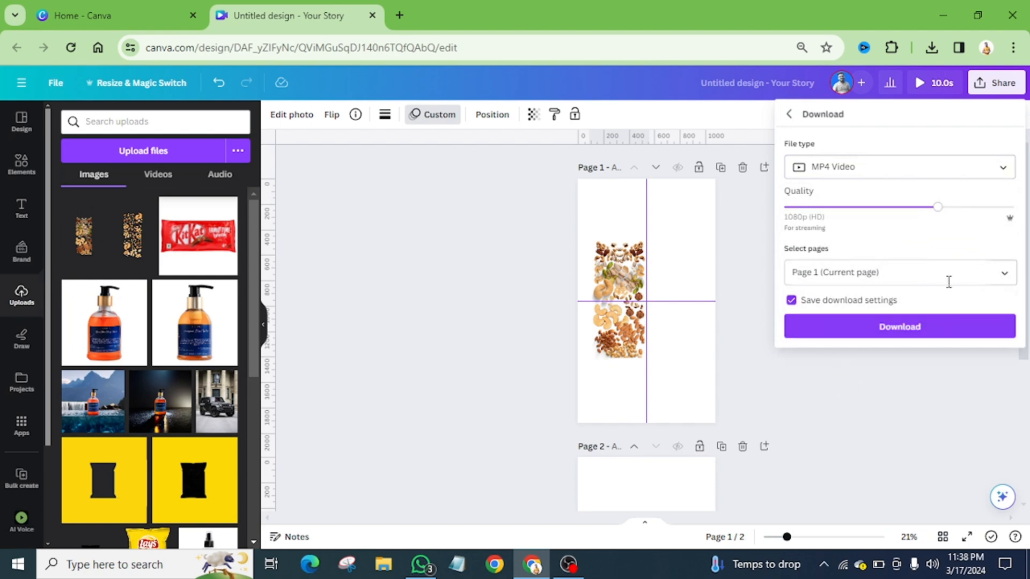
{"action": "left_click", "coordinate": [1000, 275]}
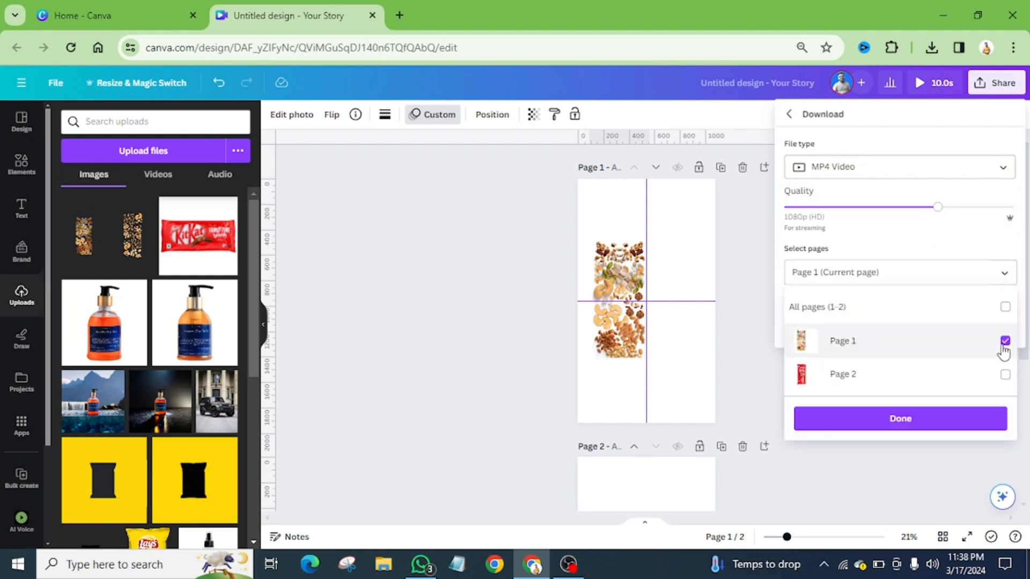
{"action": "left_click", "coordinate": [901, 420]}
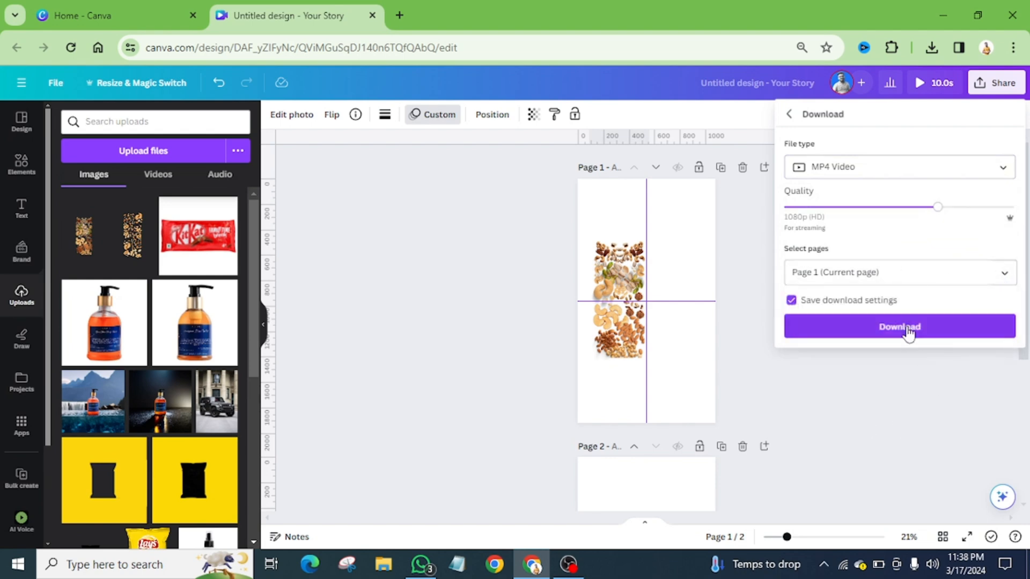
{"action": "left_click", "coordinate": [907, 326]}
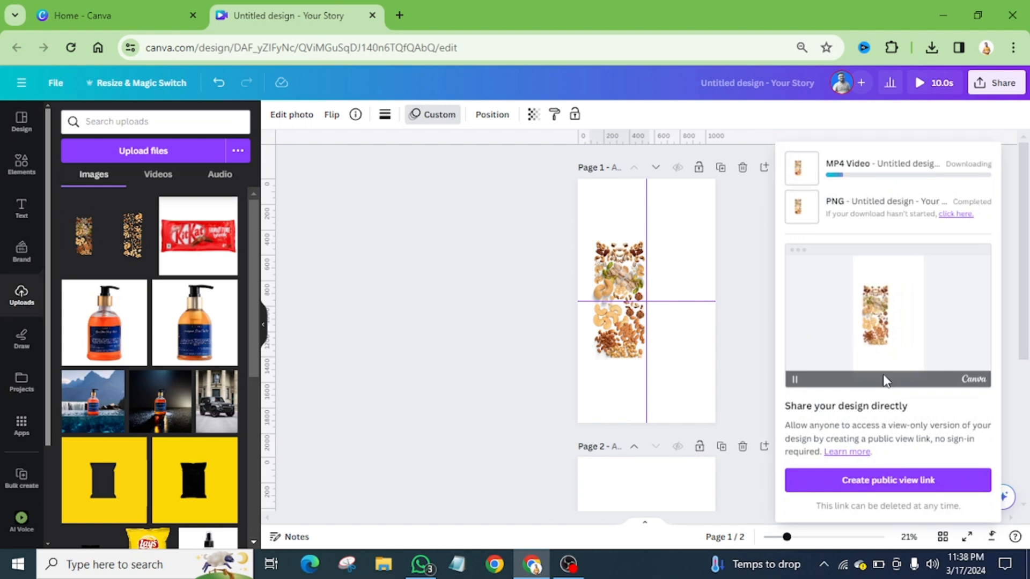
Save the exported page 1 video in the Downloads folder under the file name sd
{"action": "left_click", "coordinate": [740, 320]}
{"action": "scroll", "coordinate": [788, 354], "scroll_direction": "down", "scroll_amount": 4}
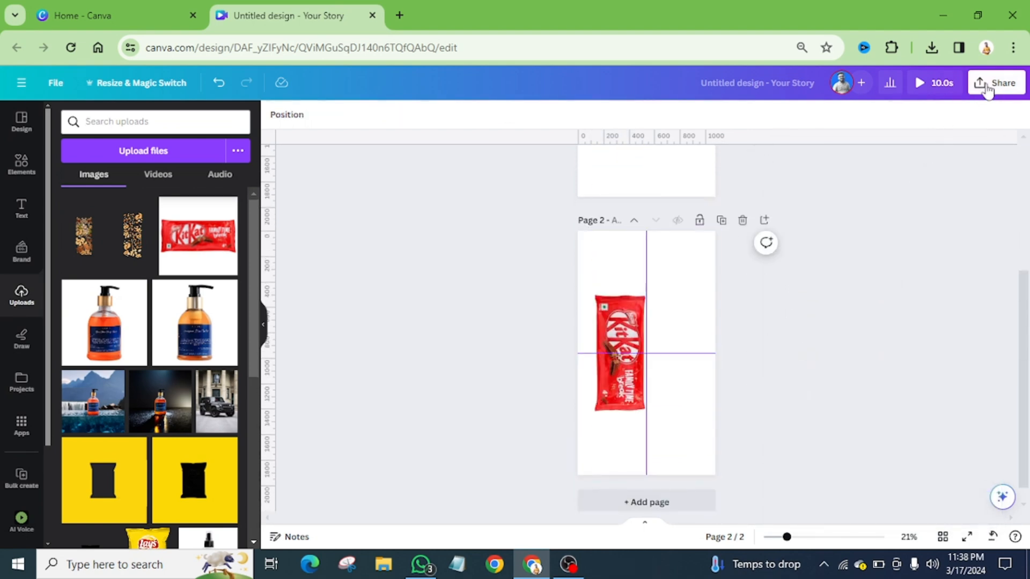
{"action": "left_click", "coordinate": [985, 83]}
{"action": "left_click", "coordinate": [845, 392]}
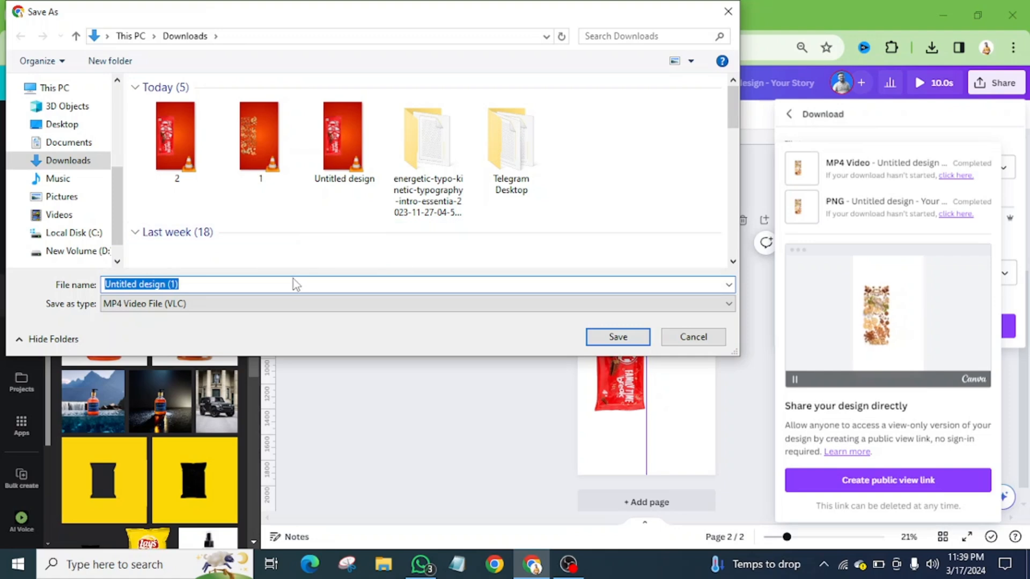
{"action": "type", "text": "rd"}
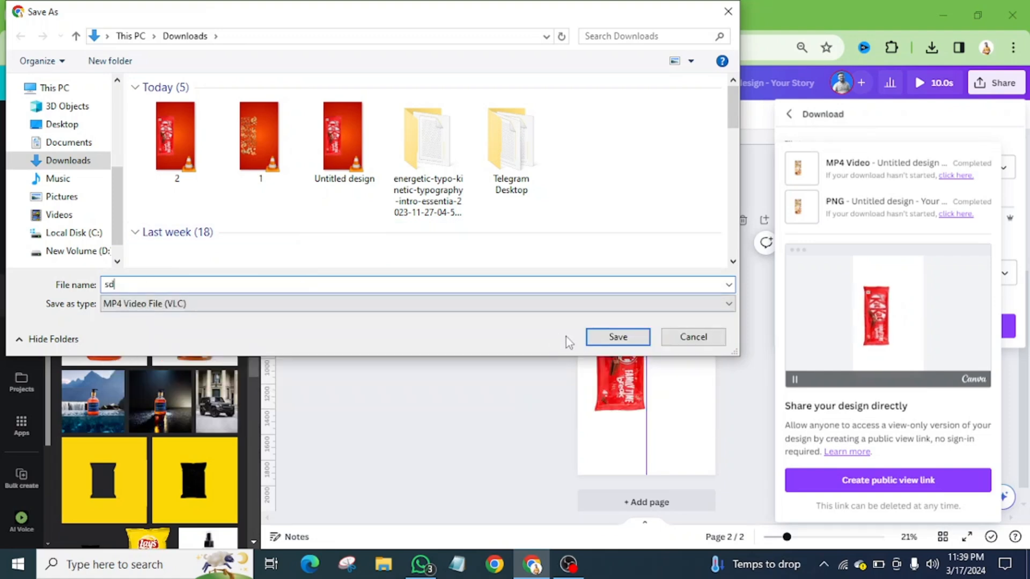
{"action": "left_click", "coordinate": [616, 337]}
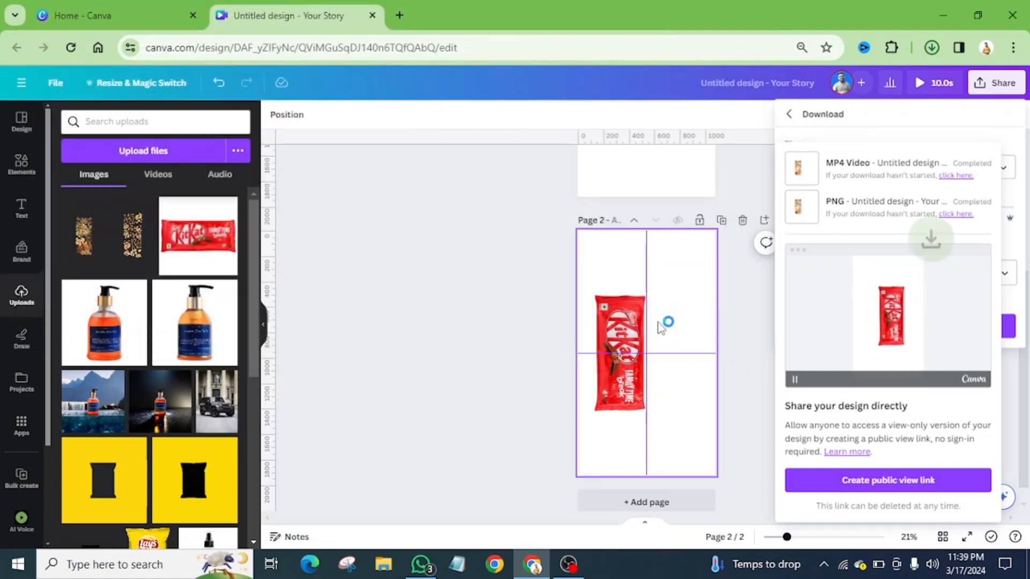
Download only page 2, with the KitKat wrapper, as an MP4 video and save it in the Downloads folder as sd2
{"action": "left_click", "coordinate": [567, 232]}
{"action": "left_click", "coordinate": [995, 83]}
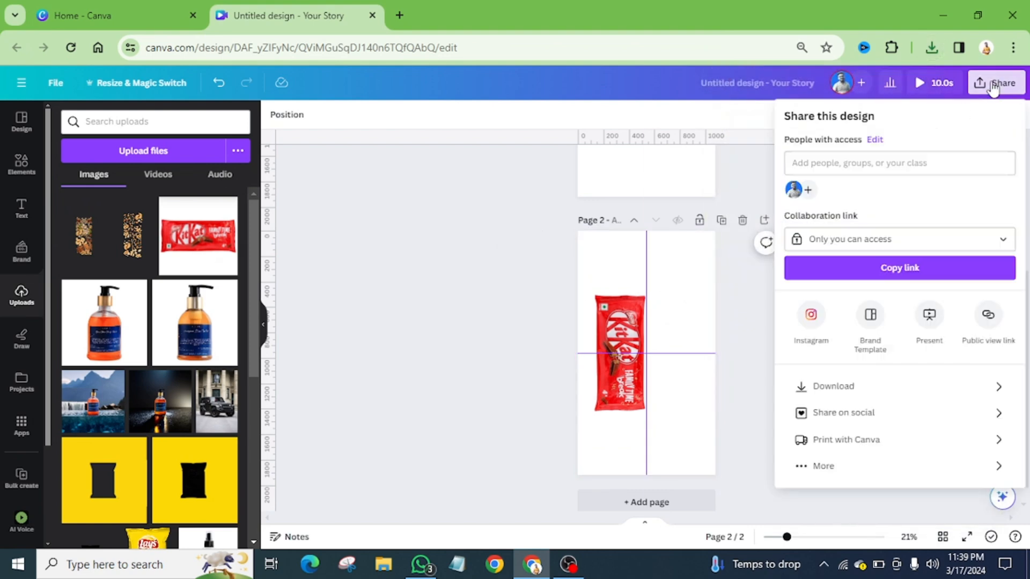
{"action": "left_click", "coordinate": [846, 390]}
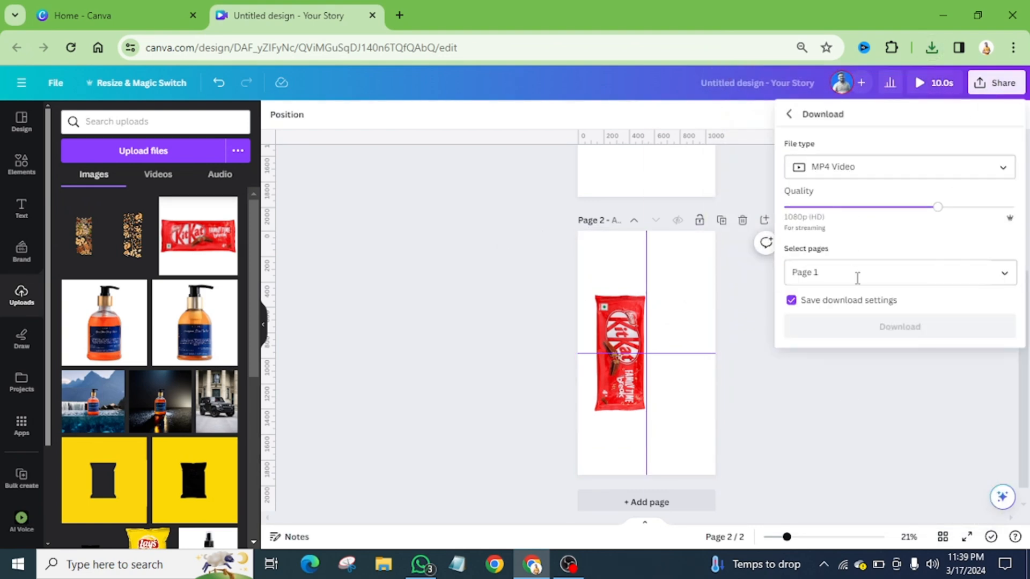
{"action": "left_click", "coordinate": [1004, 272]}
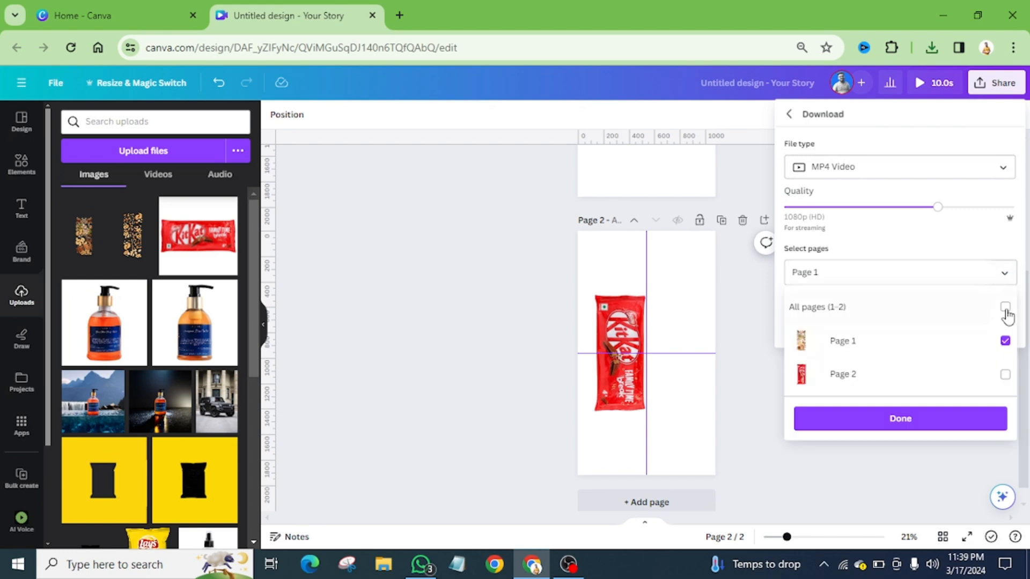
{"action": "left_click", "coordinate": [1005, 373]}
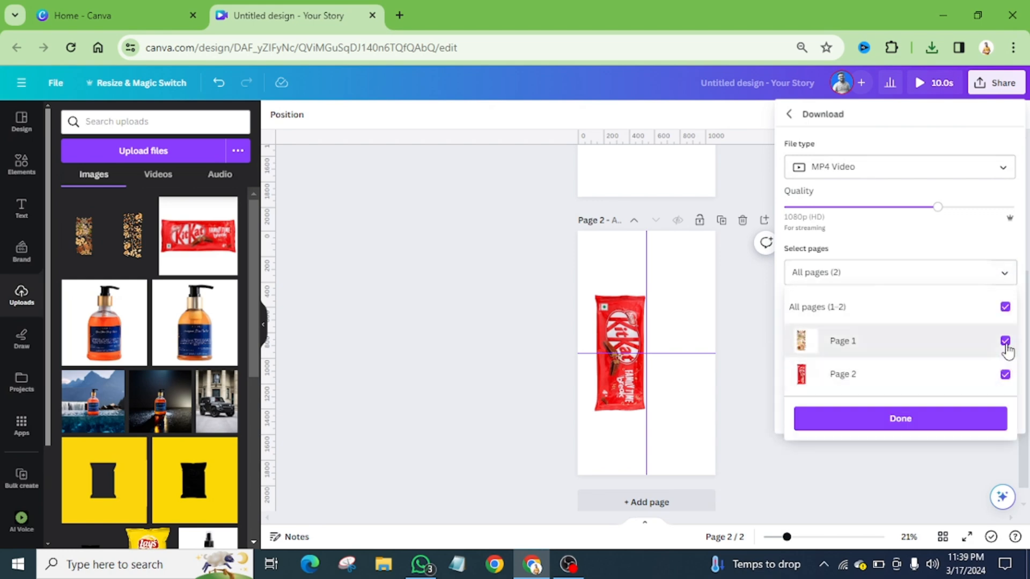
{"action": "left_click", "coordinate": [1005, 341]}
{"action": "left_click", "coordinate": [889, 421]}
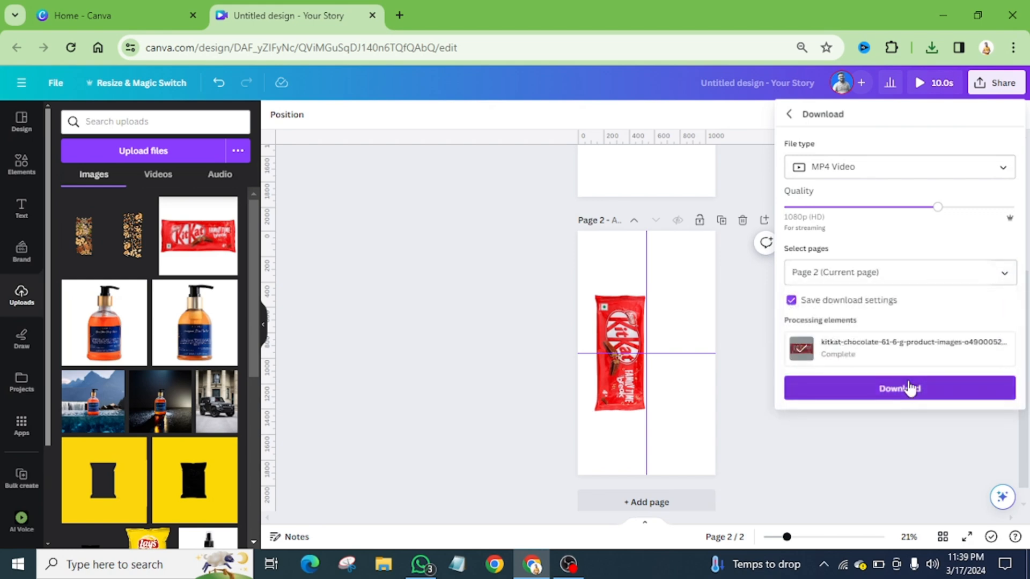
{"action": "left_click", "coordinate": [909, 388]}
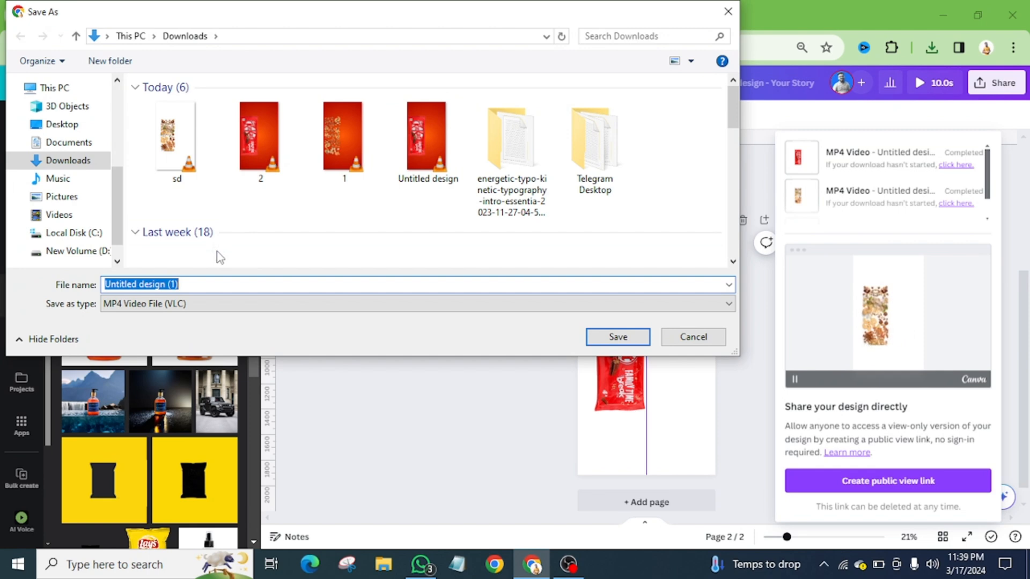
{"action": "type", "text": "sd2"}
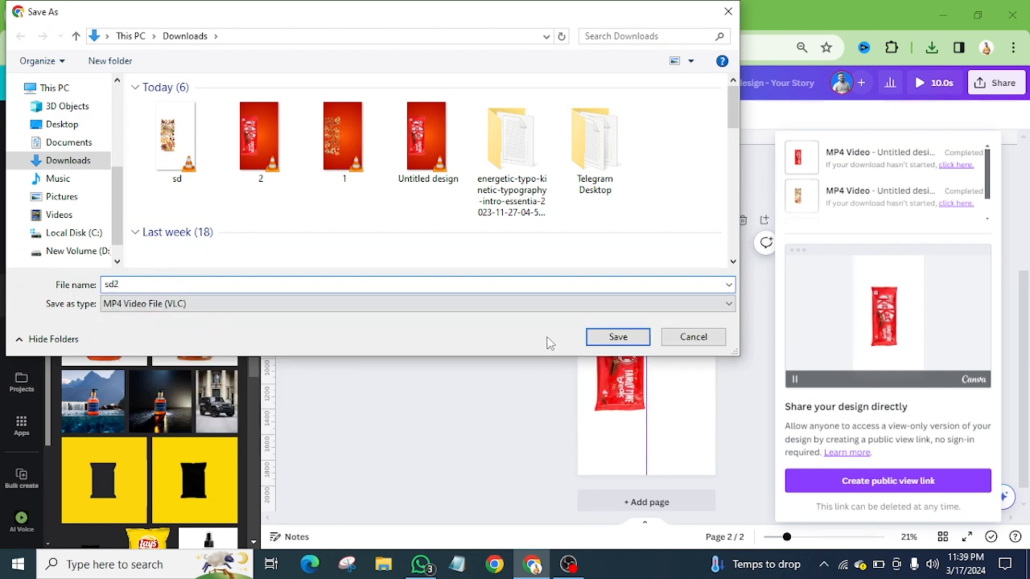
{"action": "left_click", "coordinate": [611, 338]}
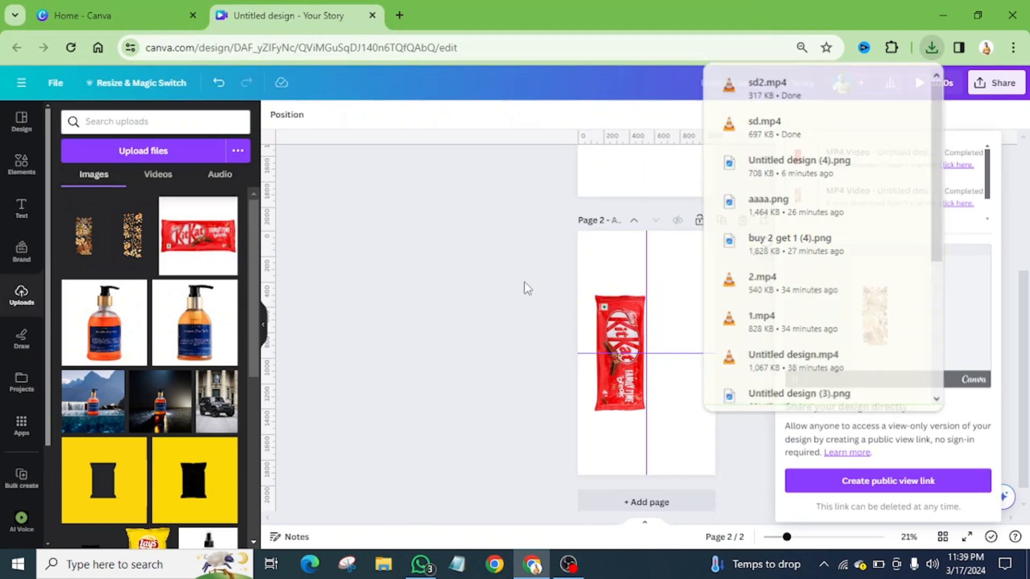
Delete page 2 and remove the nuts image from page 1 to leave a single blank page
{"action": "left_click", "coordinate": [740, 220]}
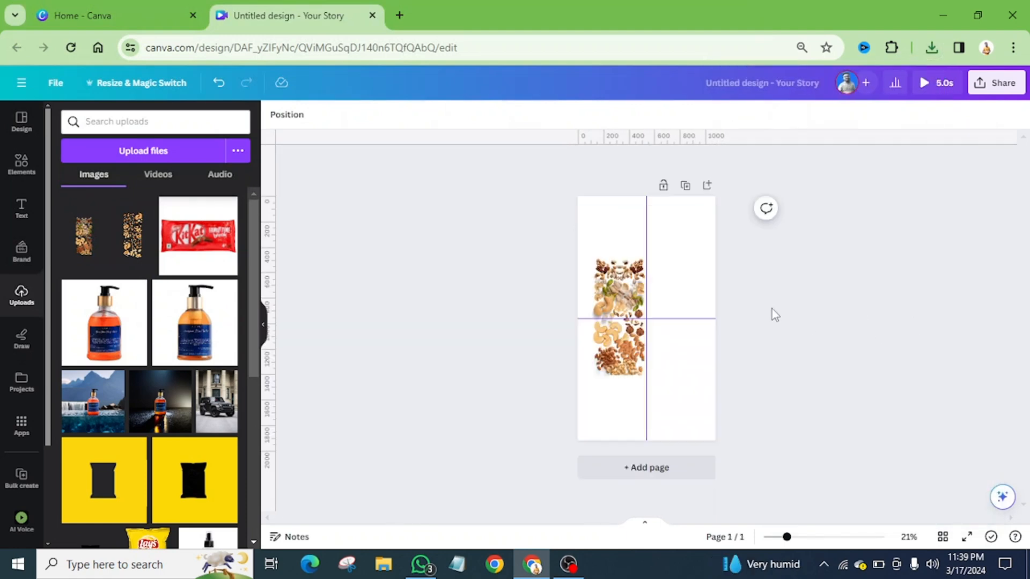
{"action": "left_click", "coordinate": [630, 283]}
{"action": "key", "text": "Delete"}
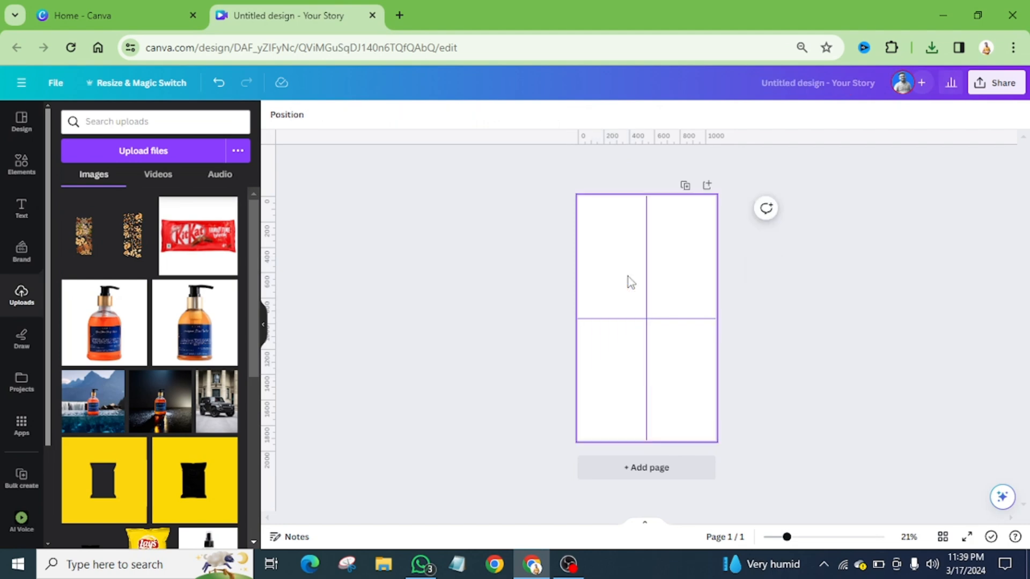
Upload the sd and sd2 videos from the Downloads folder to the design's uploads
{"action": "left_click", "coordinate": [137, 152]}
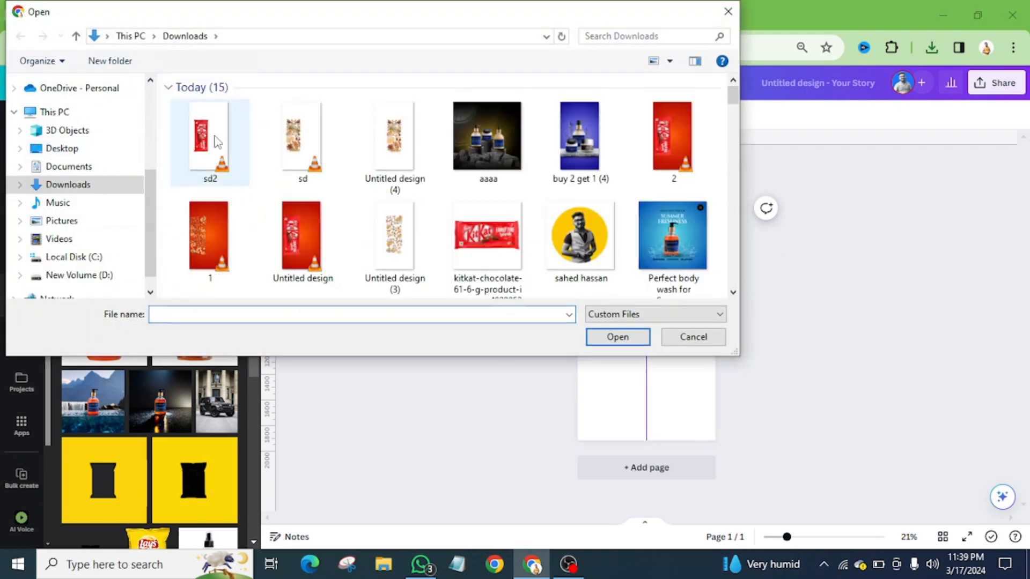
{"action": "left_click", "coordinate": [236, 139]}
{"action": "left_click", "coordinate": [304, 155], "text": "ctrl"}
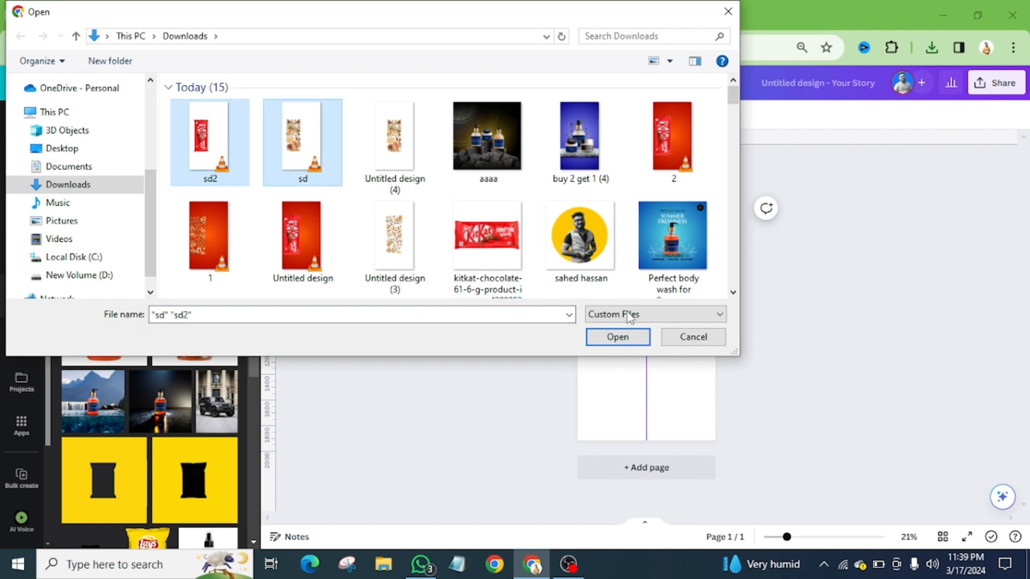
{"action": "left_click", "coordinate": [623, 338]}
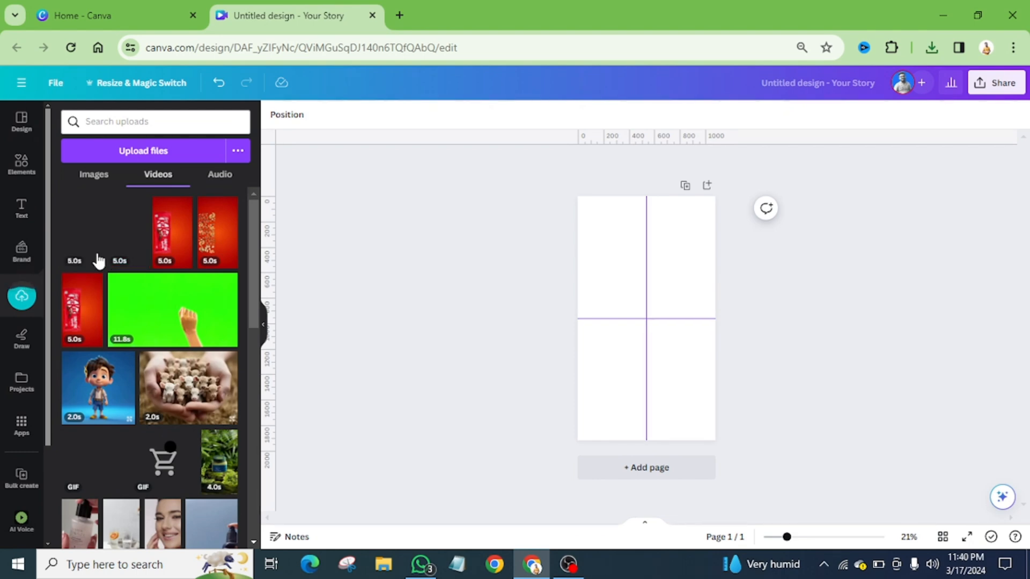
Add the white-background nuts video at full page size and crop it to the page's left half at the vertical centre guide
{"action": "left_click", "coordinate": [128, 243]}
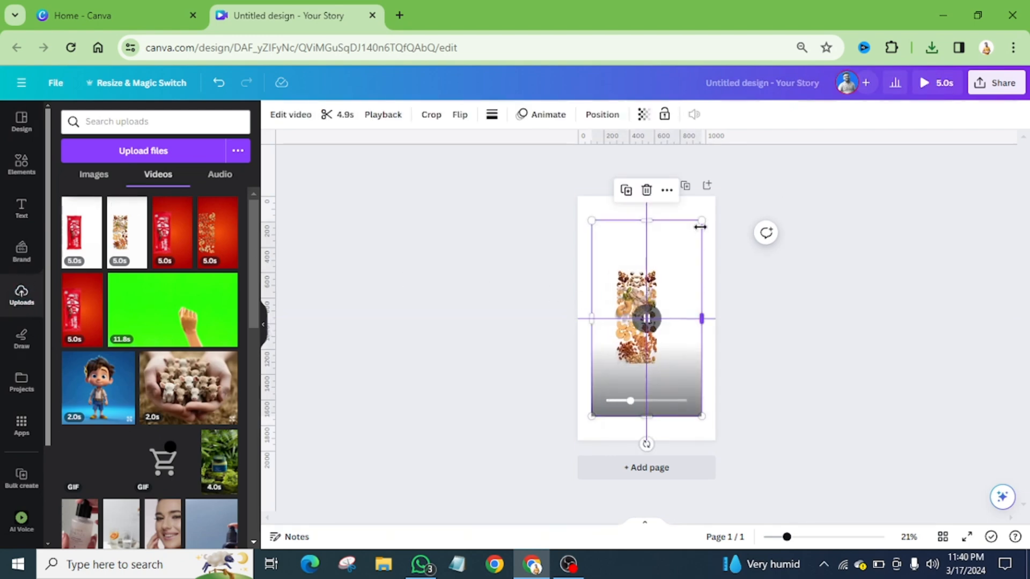
{"action": "left_click_drag", "start_coordinate": [701, 221], "coordinate": [716, 197]}
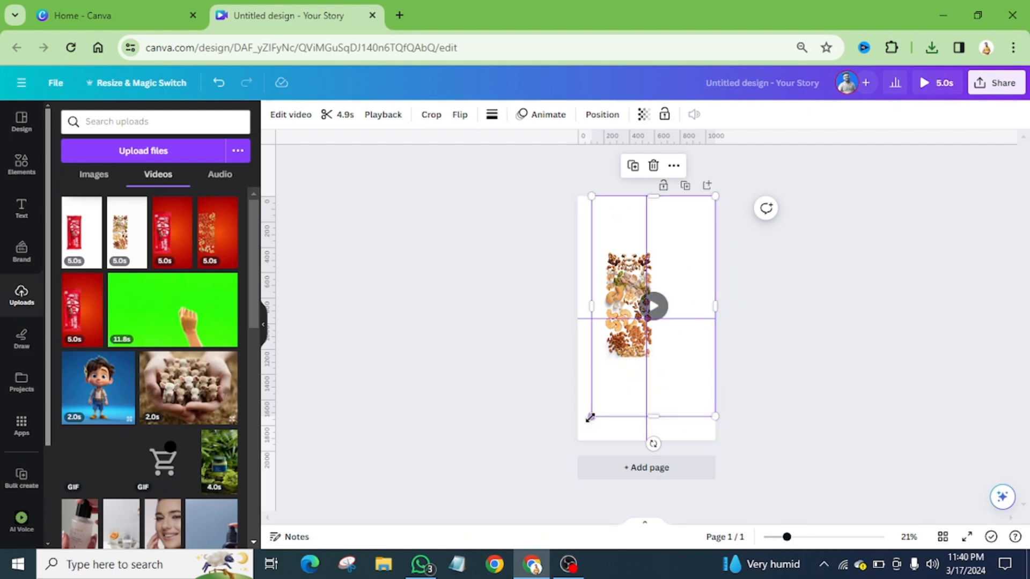
{"action": "left_click_drag", "start_coordinate": [590, 419], "coordinate": [576, 440]}
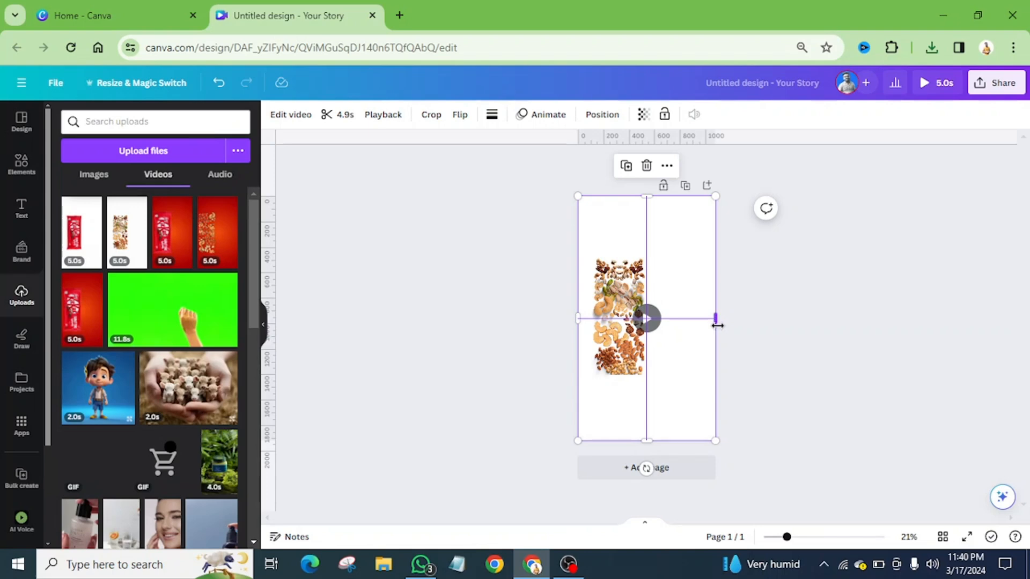
{"action": "scroll", "coordinate": [713, 329], "scroll_direction": "up", "scroll_amount": 5}
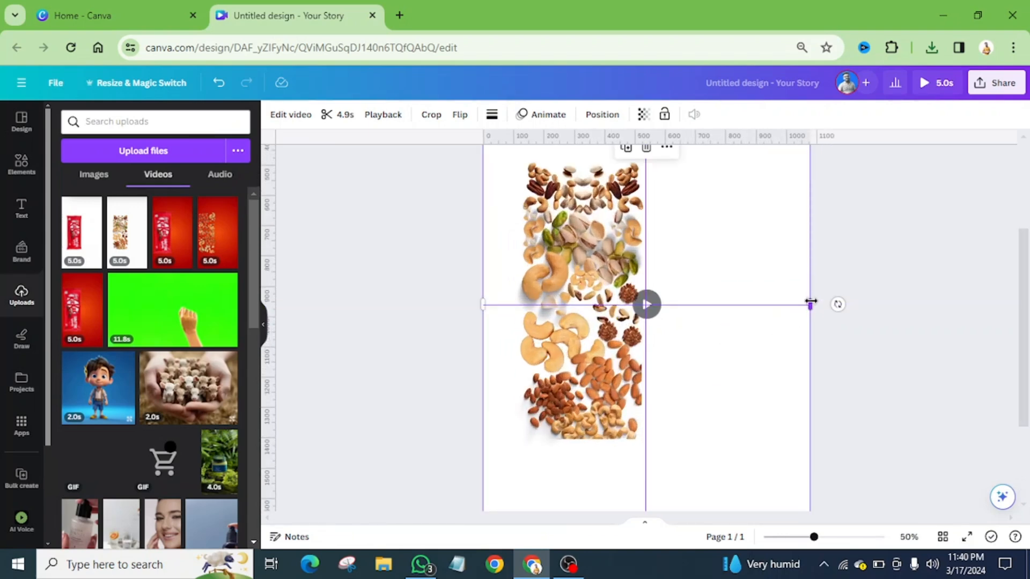
{"action": "left_click_drag", "start_coordinate": [811, 304], "coordinate": [645, 320]}
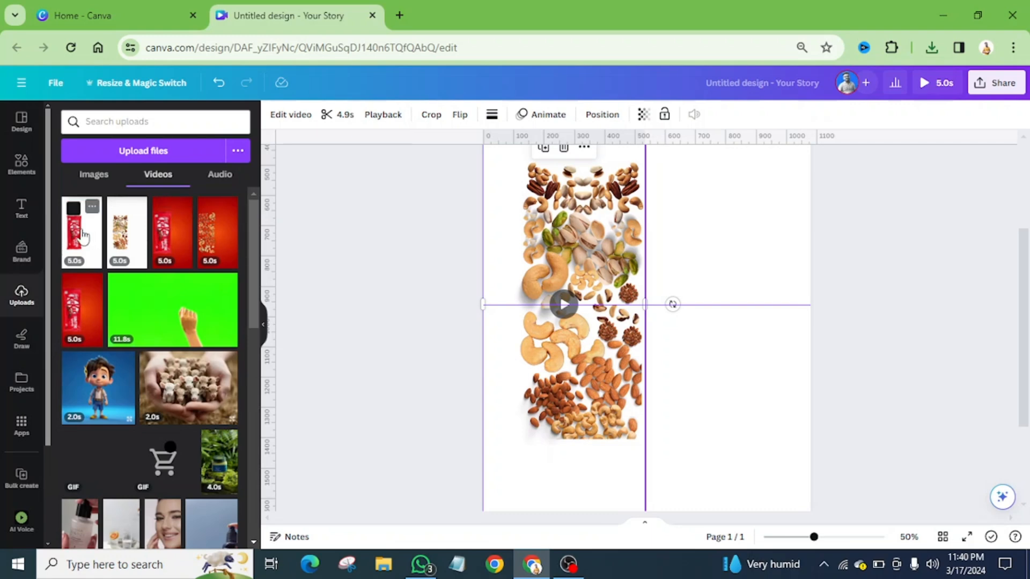
Add the white-background KitKat wrapper video at full page size and crop it to the page's right half at the vertical centre guide
{"action": "left_click_drag", "start_coordinate": [81, 235], "coordinate": [631, 345]}
{"action": "scroll", "coordinate": [588, 334], "scroll_direction": "down", "scroll_amount": 3}
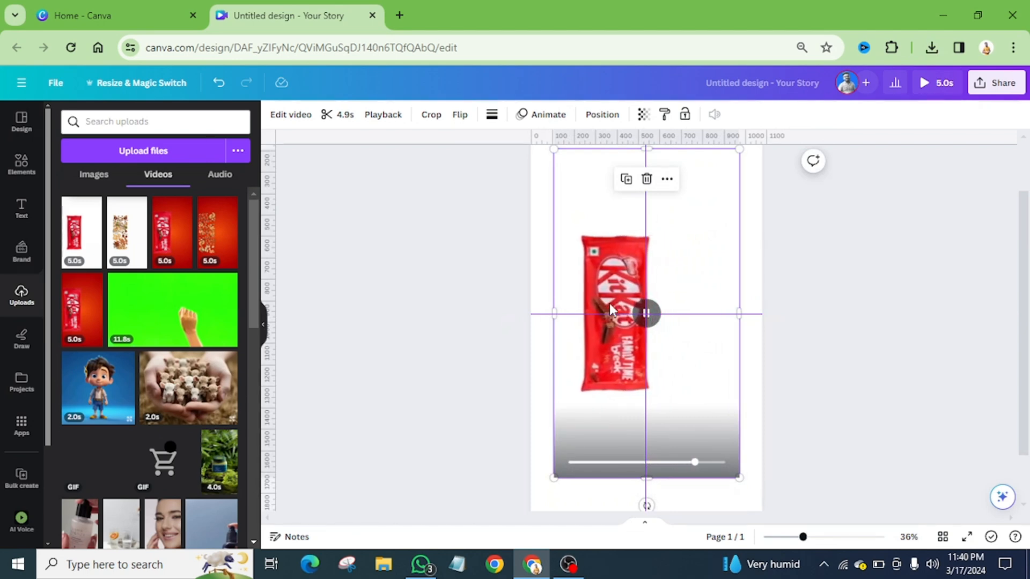
{"action": "scroll", "coordinate": [705, 255], "scroll_direction": "up", "scroll_amount": 1}
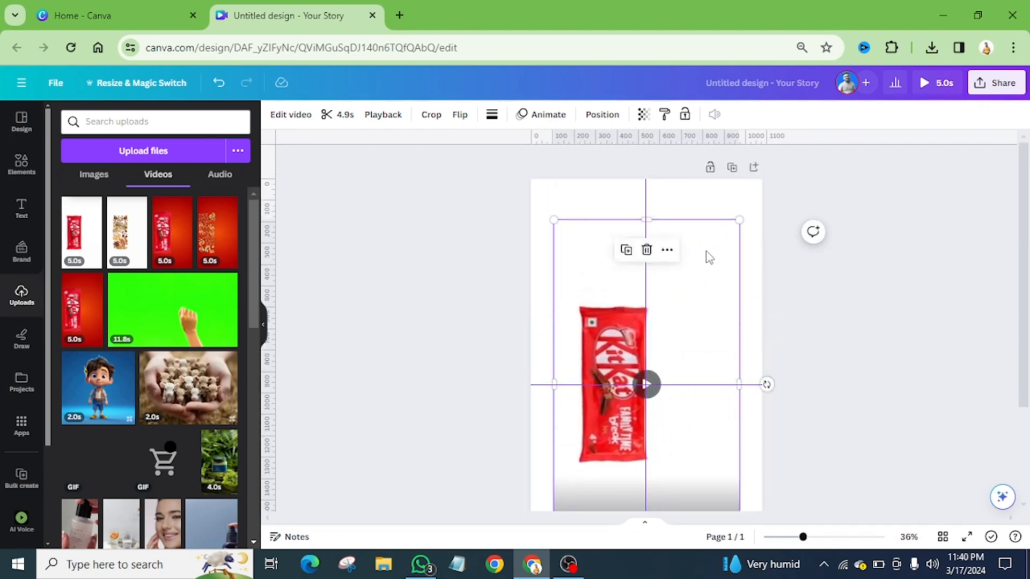
{"action": "left_click_drag", "start_coordinate": [739, 219], "coordinate": [760, 178]}
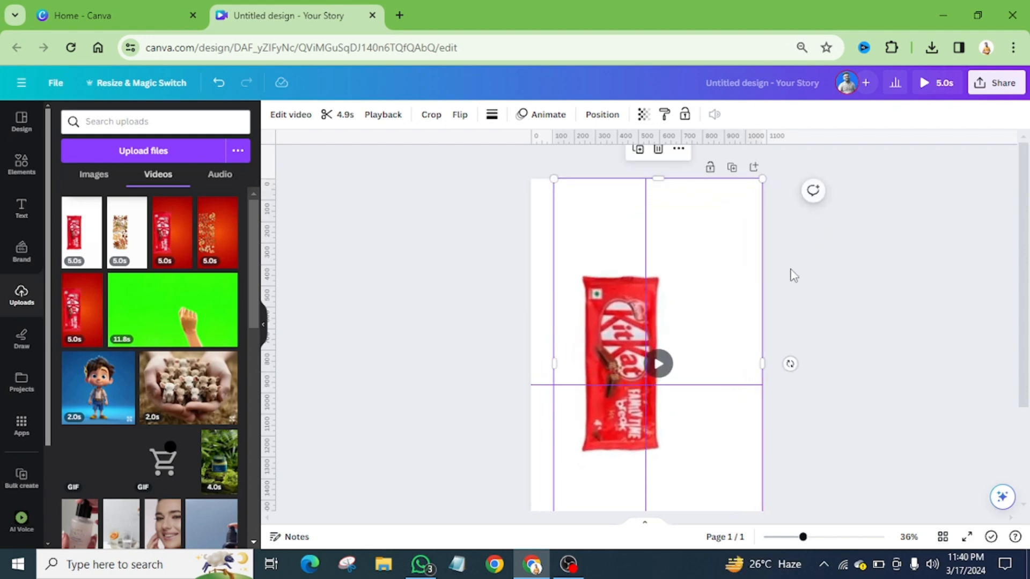
{"action": "scroll", "coordinate": [786, 276], "scroll_direction": "down", "scroll_amount": 2}
{"action": "left_click_drag", "start_coordinate": [554, 416], "coordinate": [530, 455]}
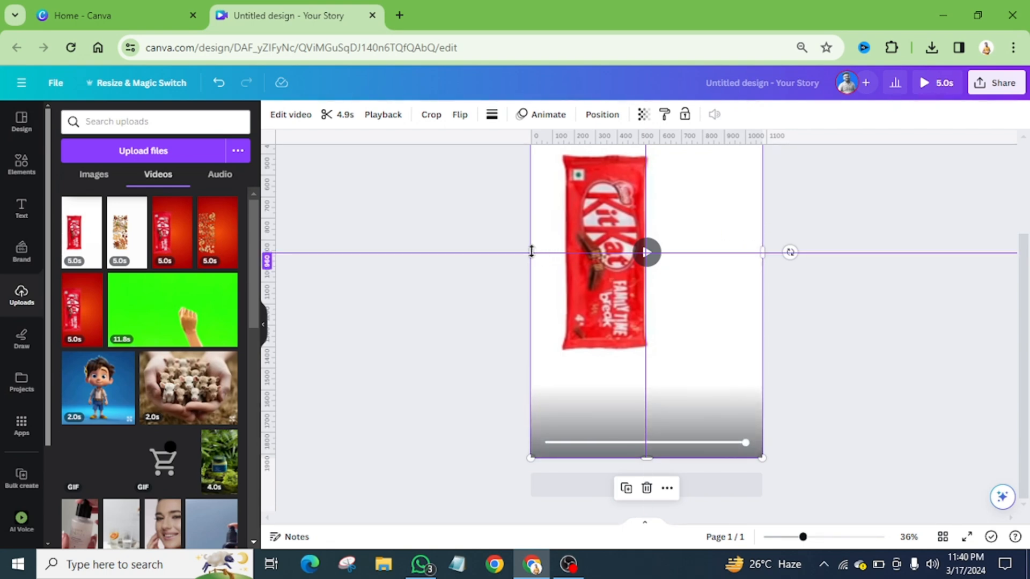
{"action": "left_click_drag", "start_coordinate": [532, 251], "coordinate": [642, 244]}
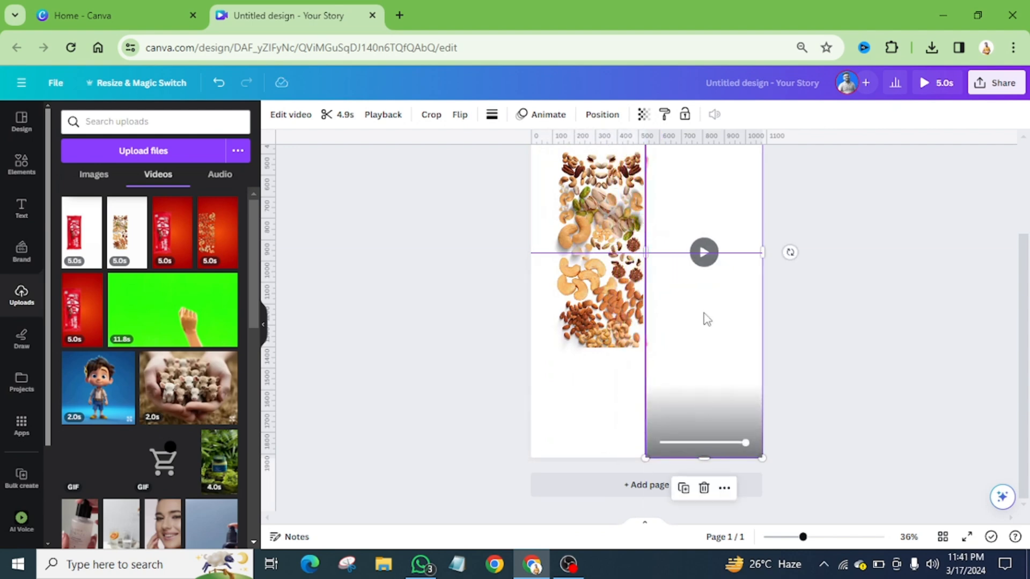
Preview the combined nuts and wrapper animation, replay it, and return to the editor
{"action": "scroll", "coordinate": [704, 312], "scroll_direction": "up", "scroll_amount": 2}
{"action": "scroll", "coordinate": [659, 262], "scroll_direction": "up", "scroll_amount": 2}
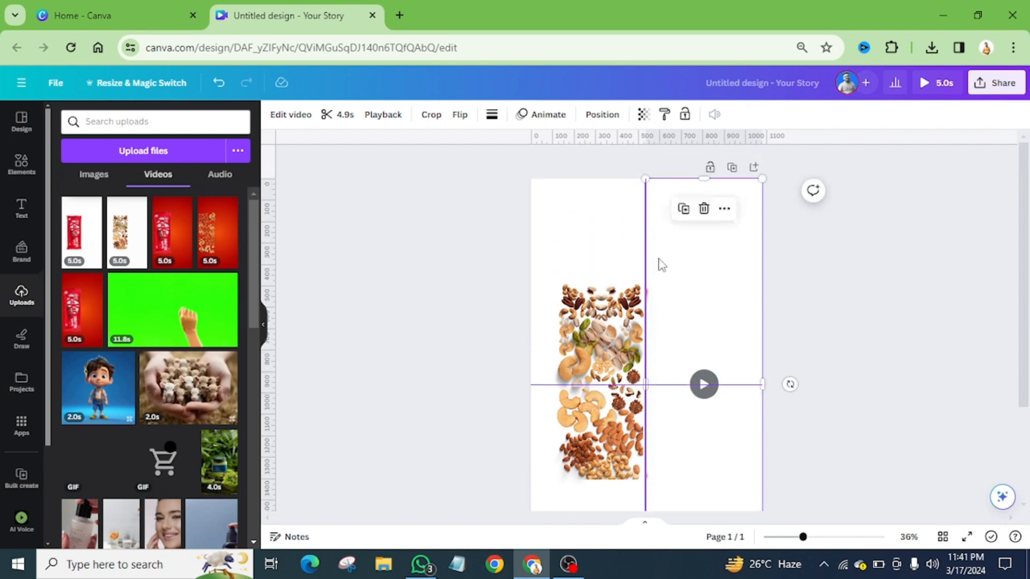
{"action": "left_click", "coordinate": [932, 86]}
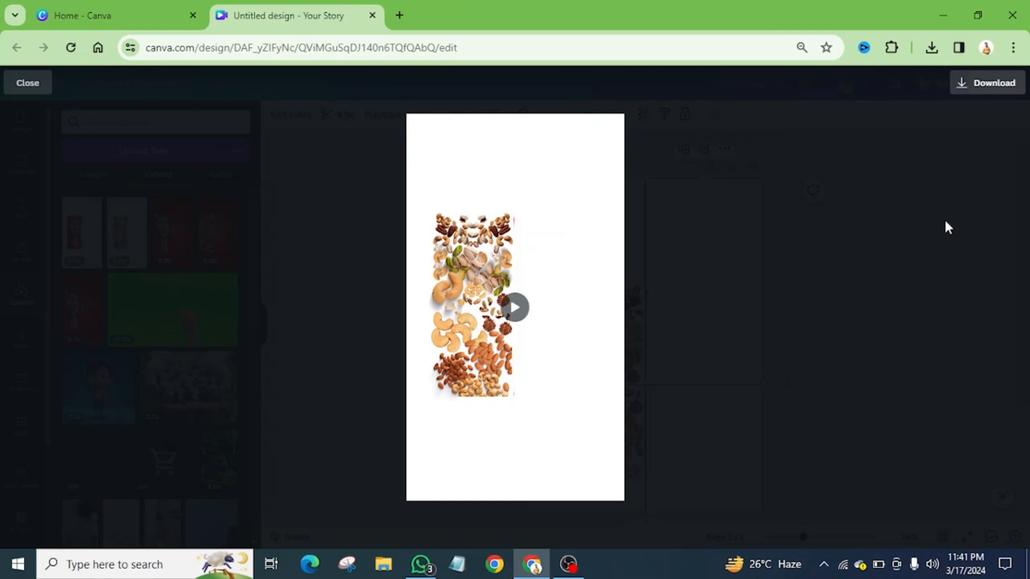
{"action": "left_click", "coordinate": [514, 310]}
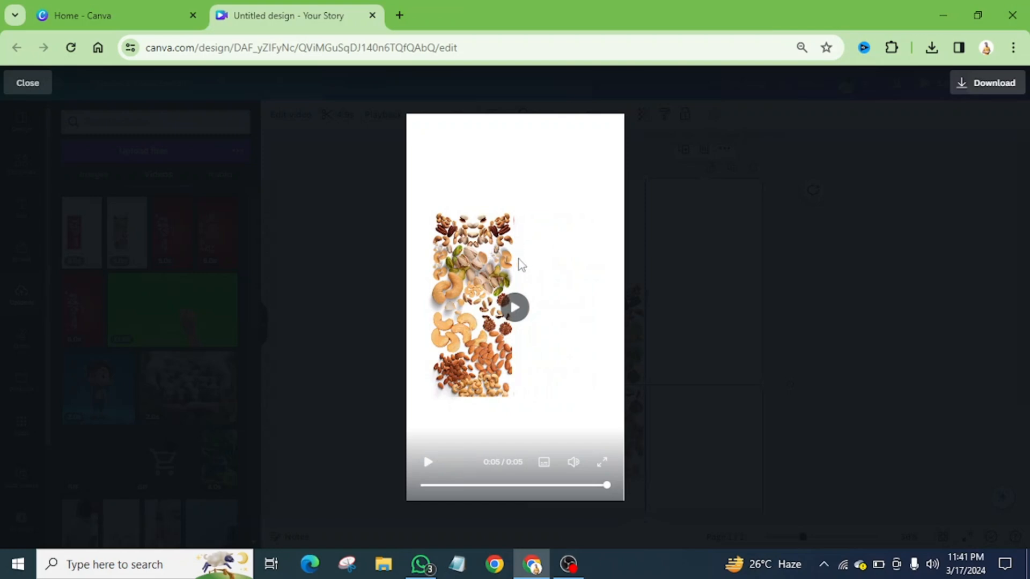
{"action": "left_click", "coordinate": [515, 311]}
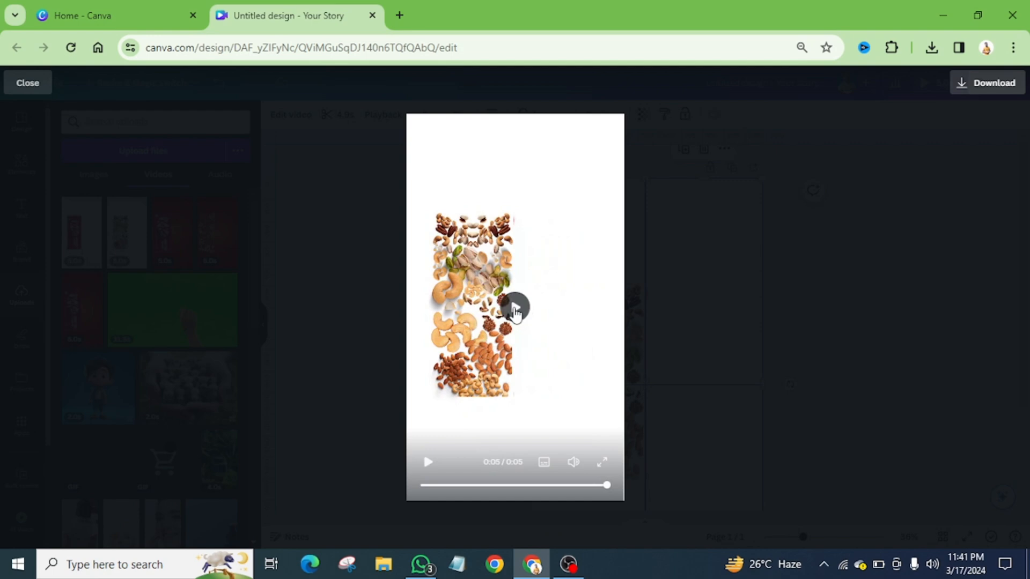
{"action": "left_click", "coordinate": [514, 308]}
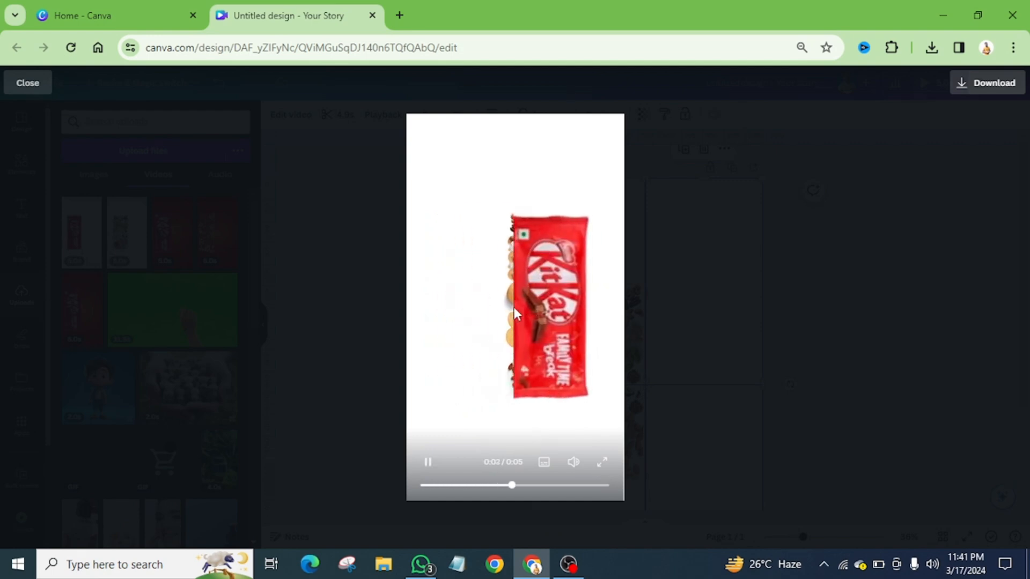
{"action": "left_click", "coordinate": [27, 83]}
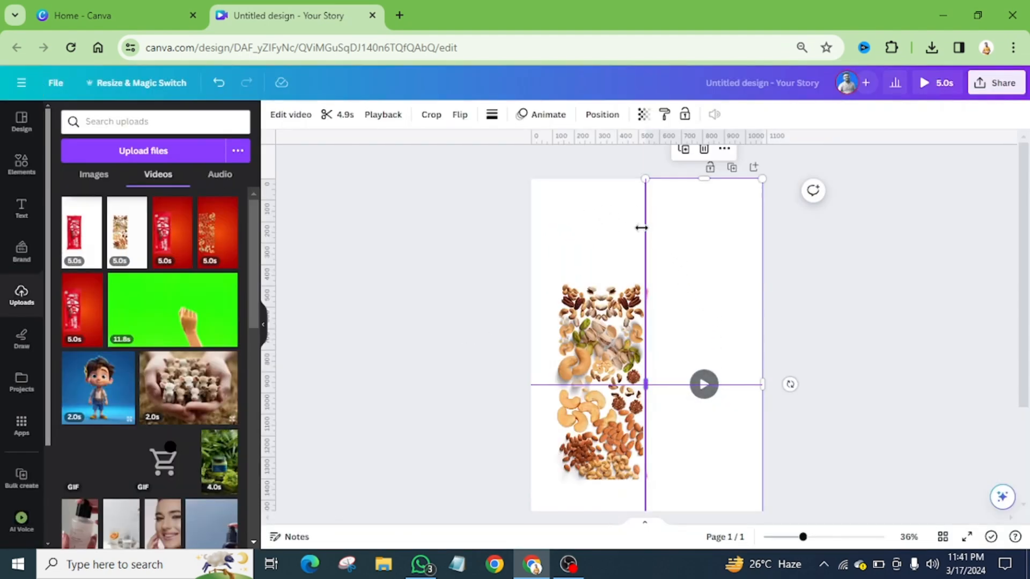
Deselect the wrapper video and present the combined animation in full screen
{"action": "left_click", "coordinate": [810, 271]}
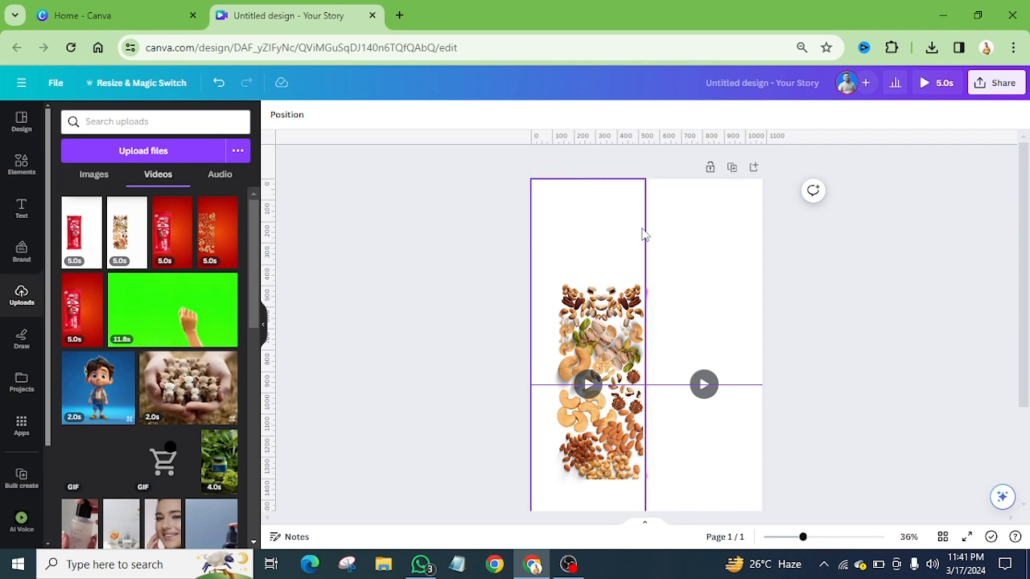
{"action": "scroll", "coordinate": [777, 290], "scroll_direction": "down", "scroll_amount": 2}
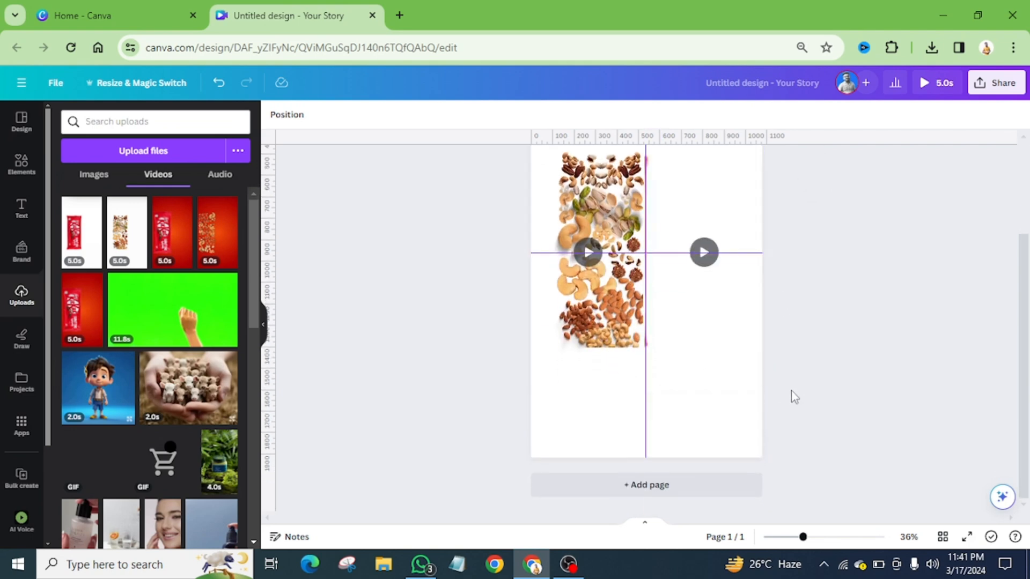
{"action": "scroll", "coordinate": [792, 395], "scroll_direction": "up", "scroll_amount": 1}
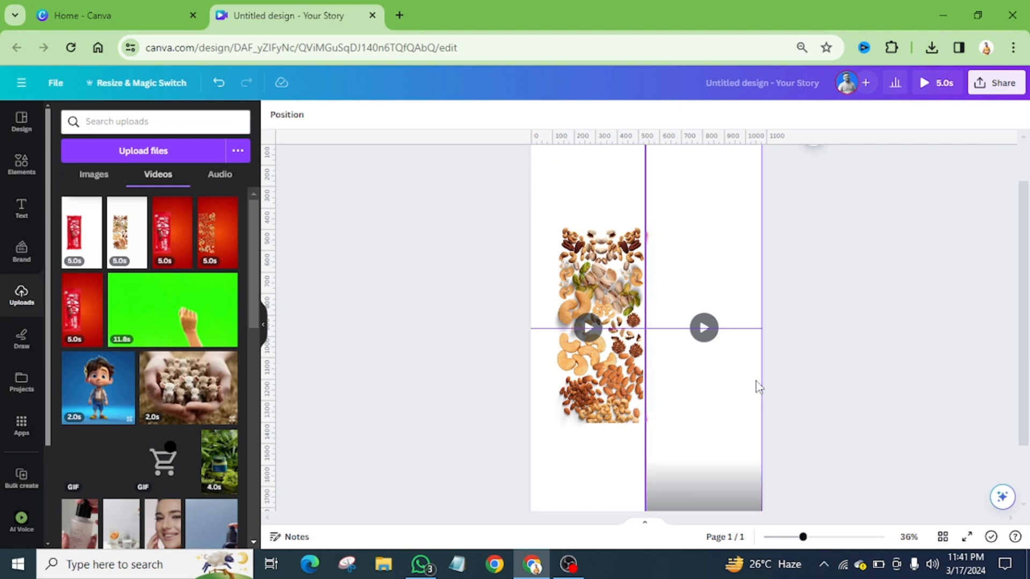
{"action": "left_click", "coordinate": [968, 537]}
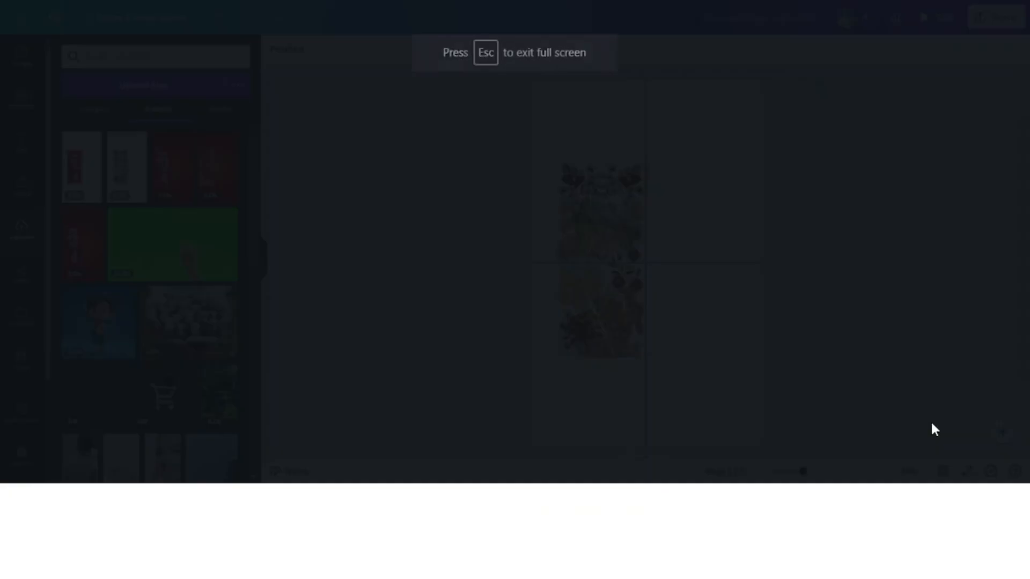